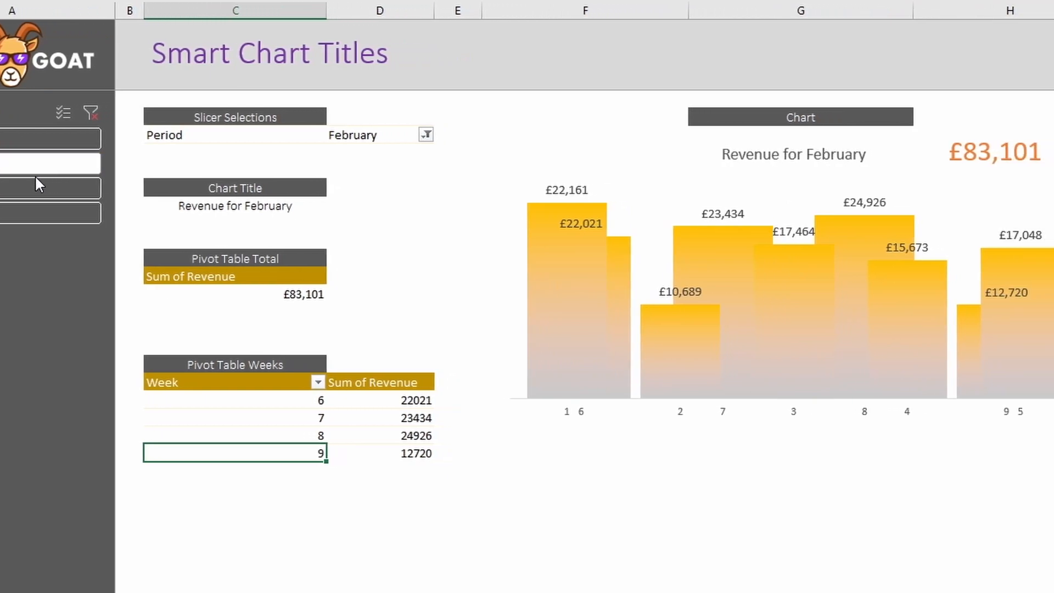
Examine the finished dashboard example and the source table's Period, Week and Revenue columns, including the pivot table's revenue total.
left_click(110, 188)
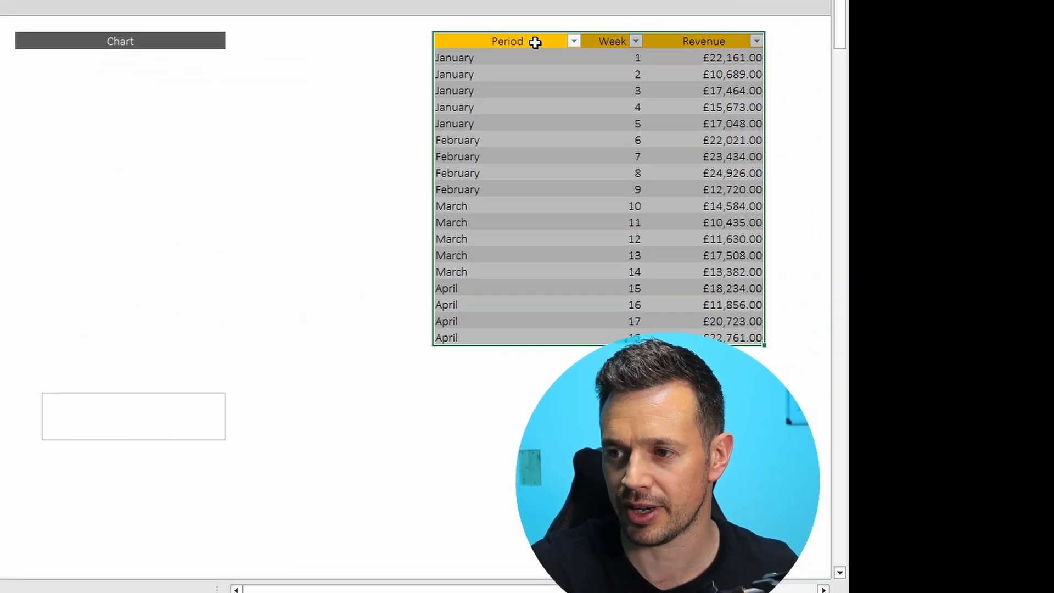
left_click_drag(841, 184, 974, 355)
left_click_drag(728, 297, 740, 337)
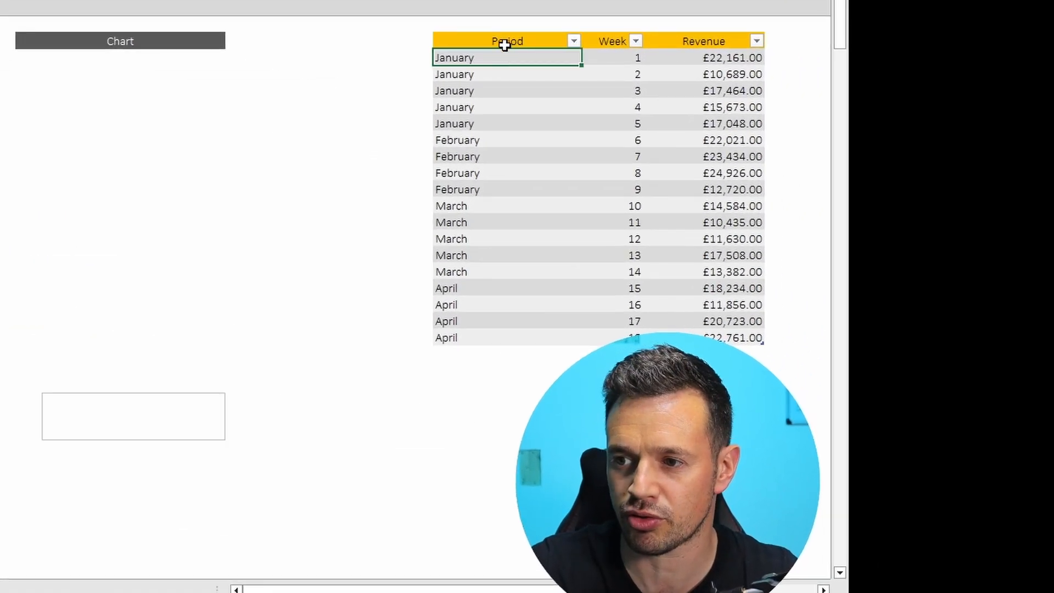
left_click(823, 186)
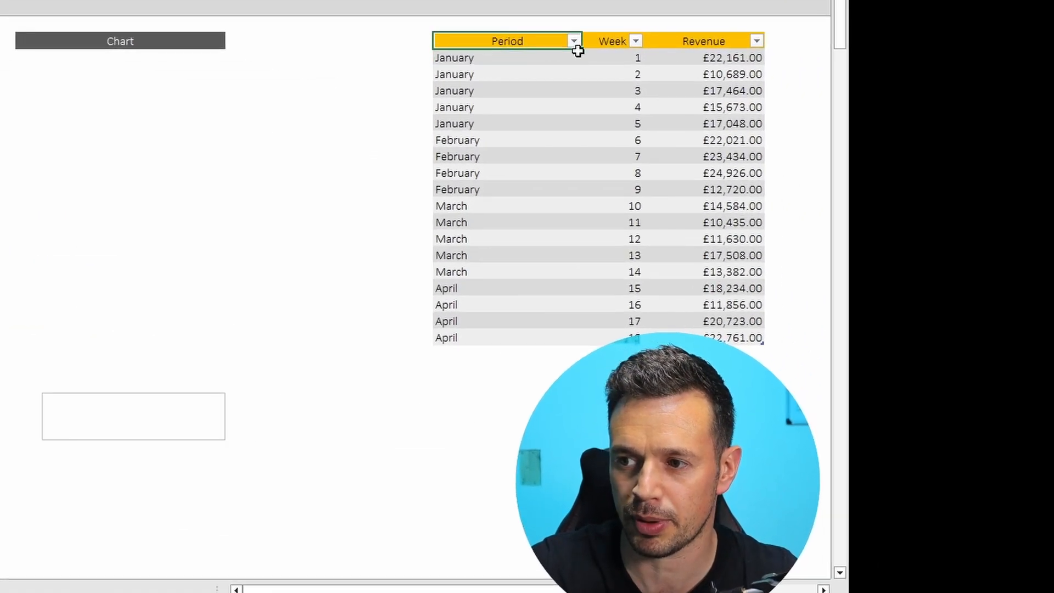
left_click(612, 43)
left_click(707, 47)
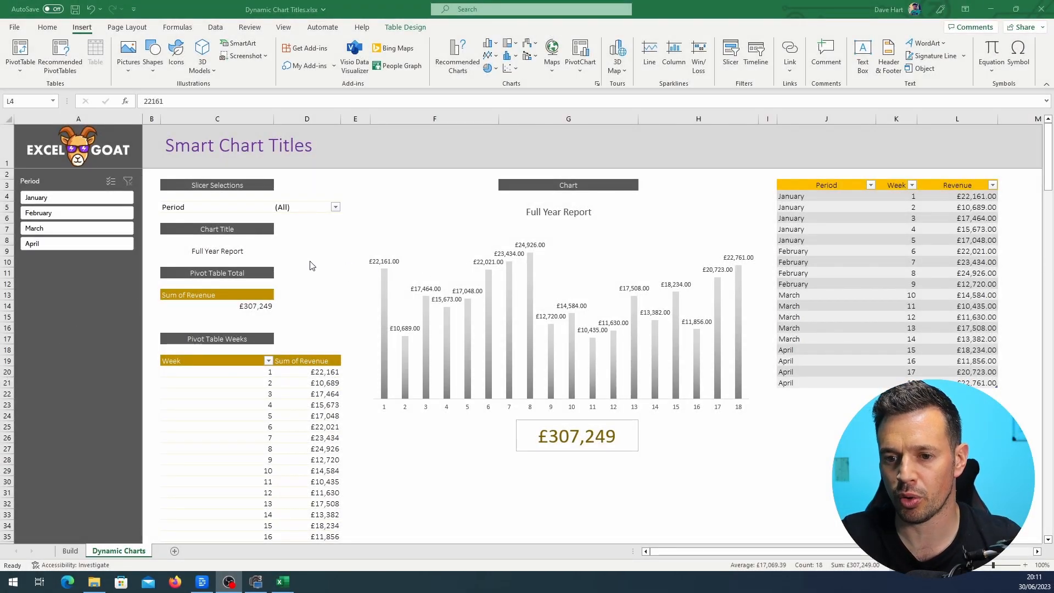
left_click(250, 306)
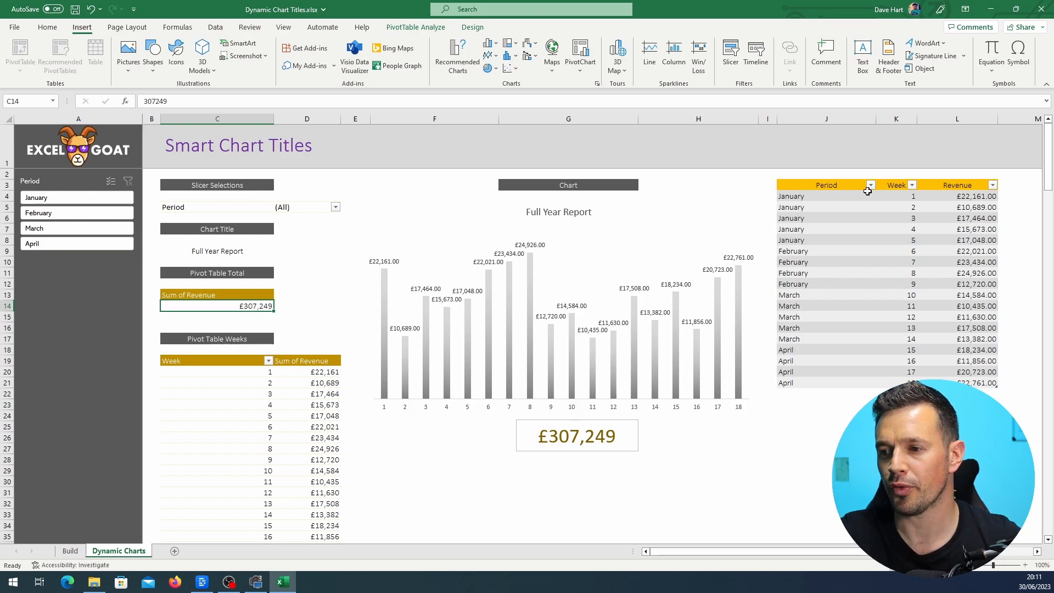
left_click_drag(972, 196, 989, 380)
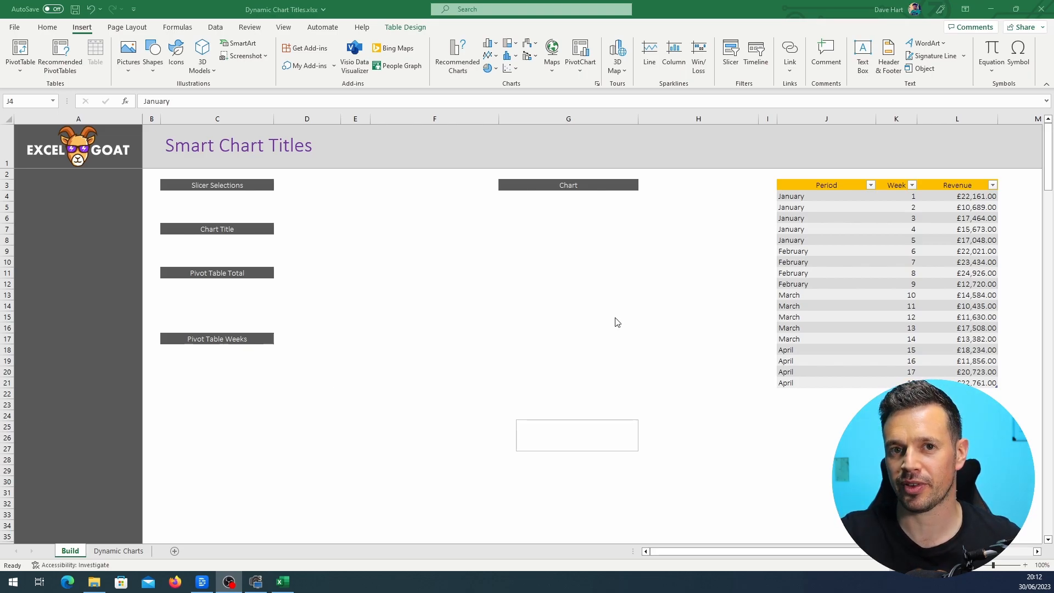
Insert a PivotTable from the source table on the Build sheet into a new worksheet and show its field list.
left_click(839, 197)
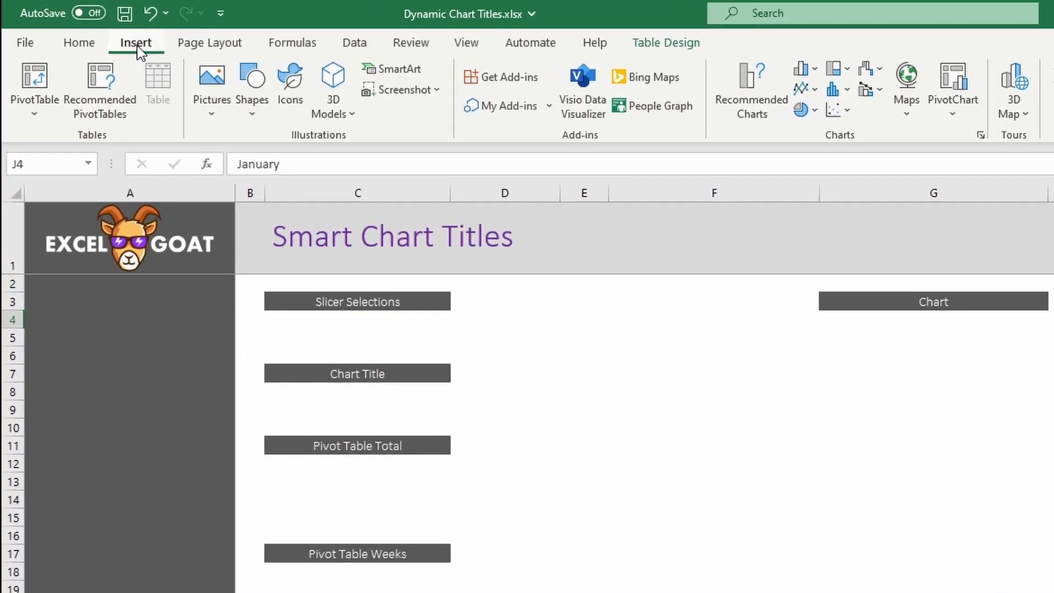
left_click(44, 76)
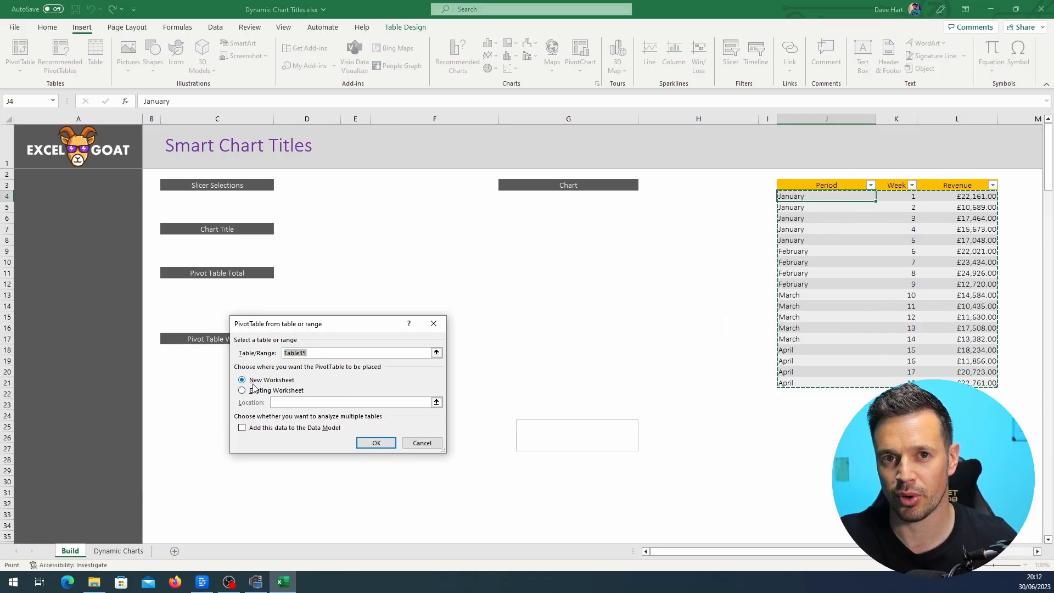
left_click(374, 444)
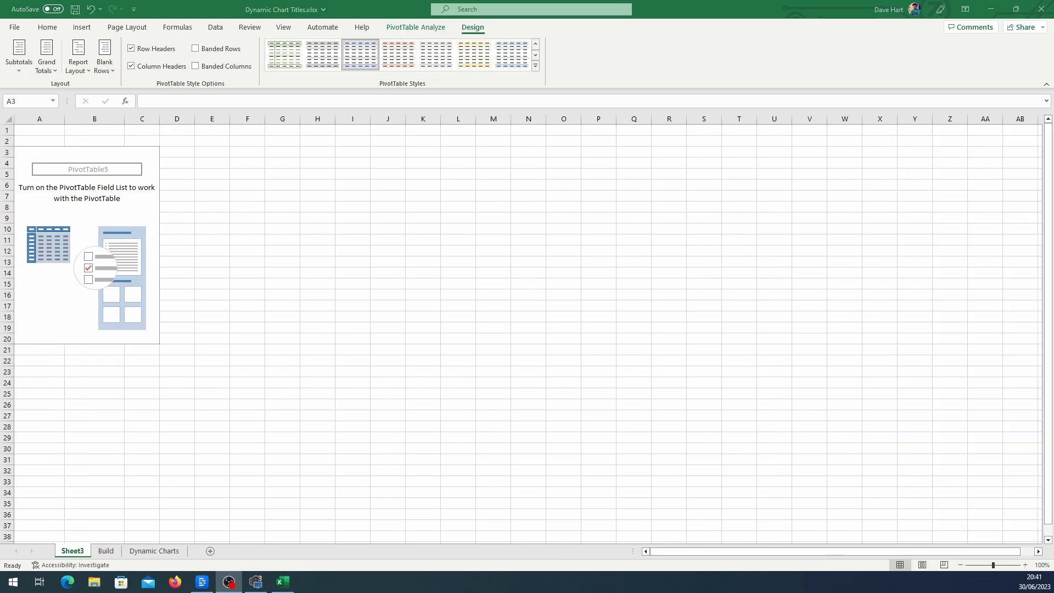
left_click(48, 154)
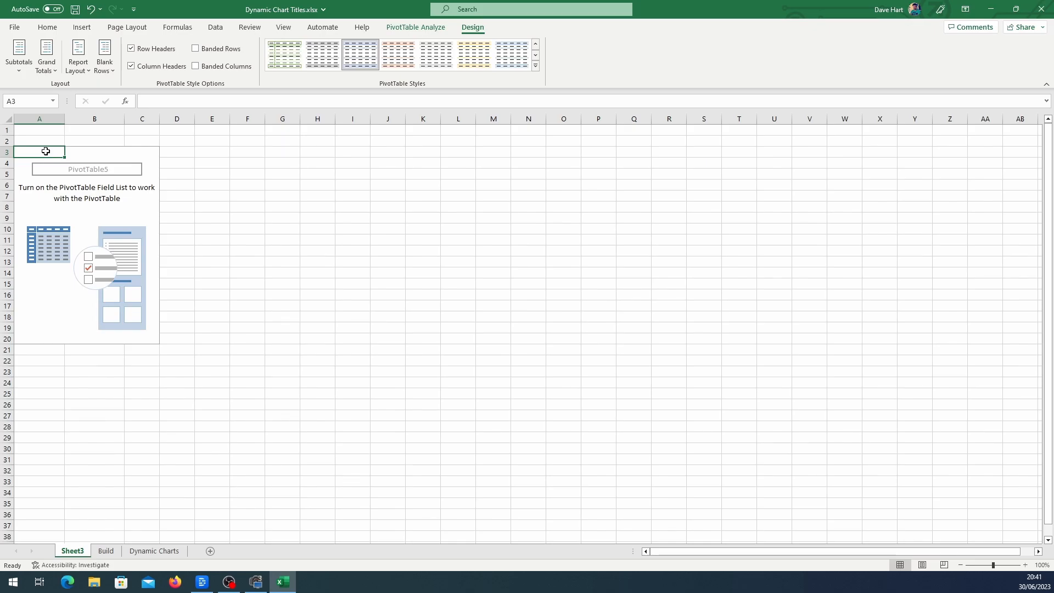
right_click(46, 151)
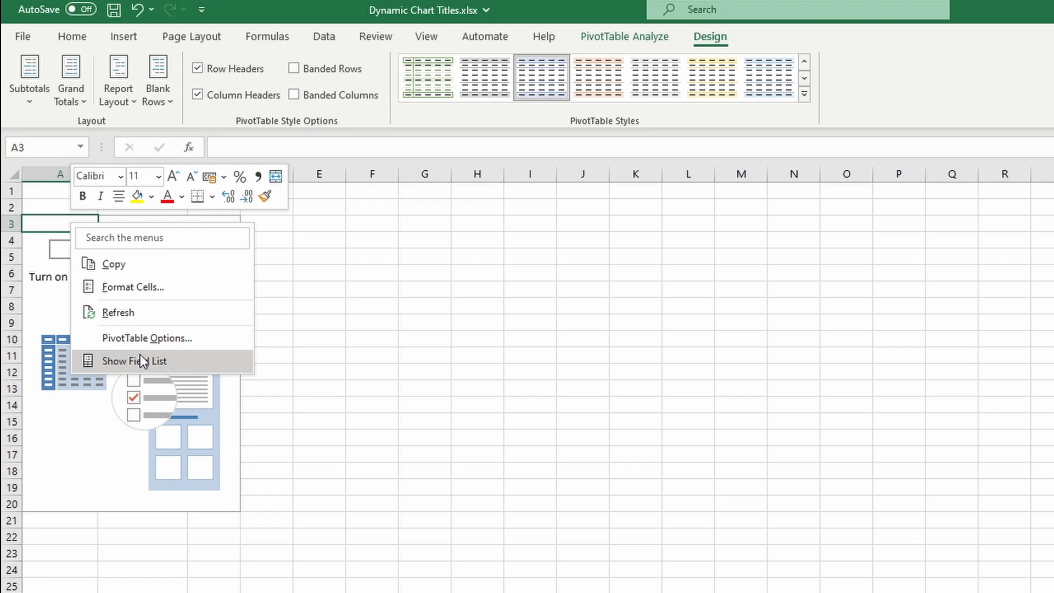
left_click(146, 362)
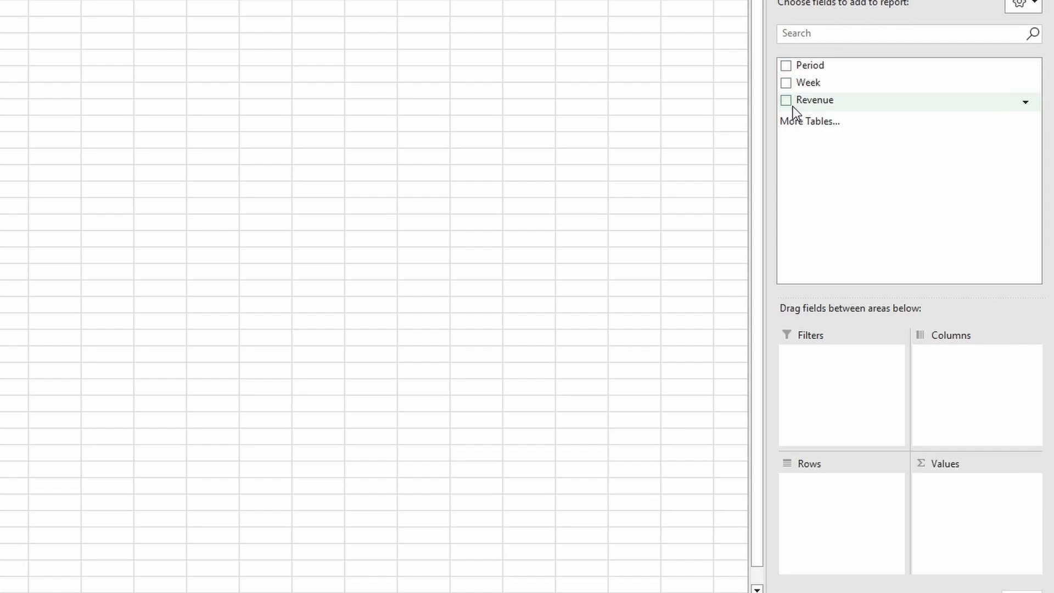
Add Revenue to the pivot table's values and place Week in the rows, with Period above it.
left_click_drag(813, 103, 991, 503)
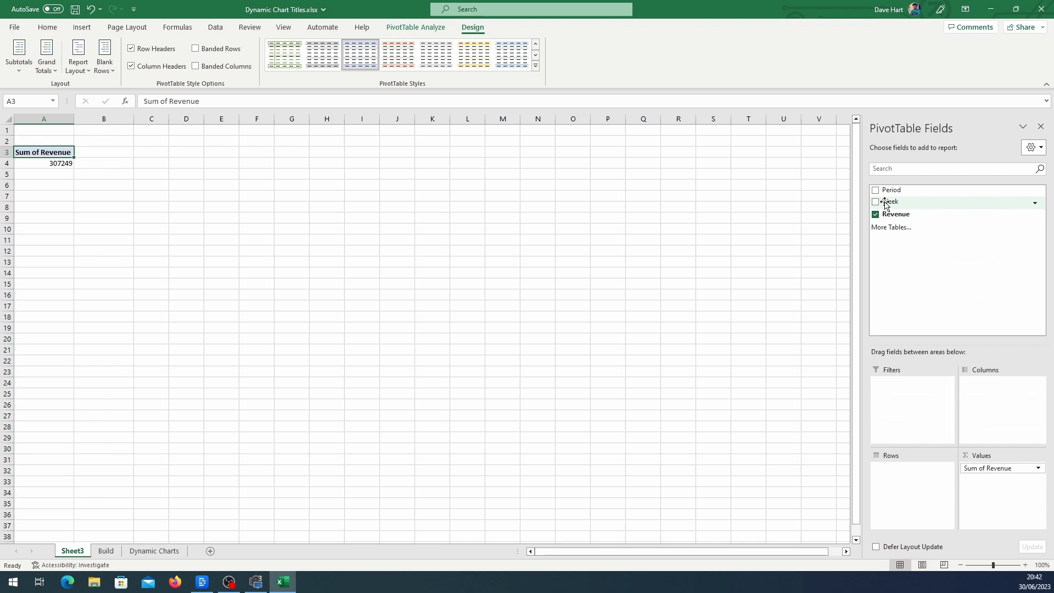
left_click_drag(889, 204, 912, 473)
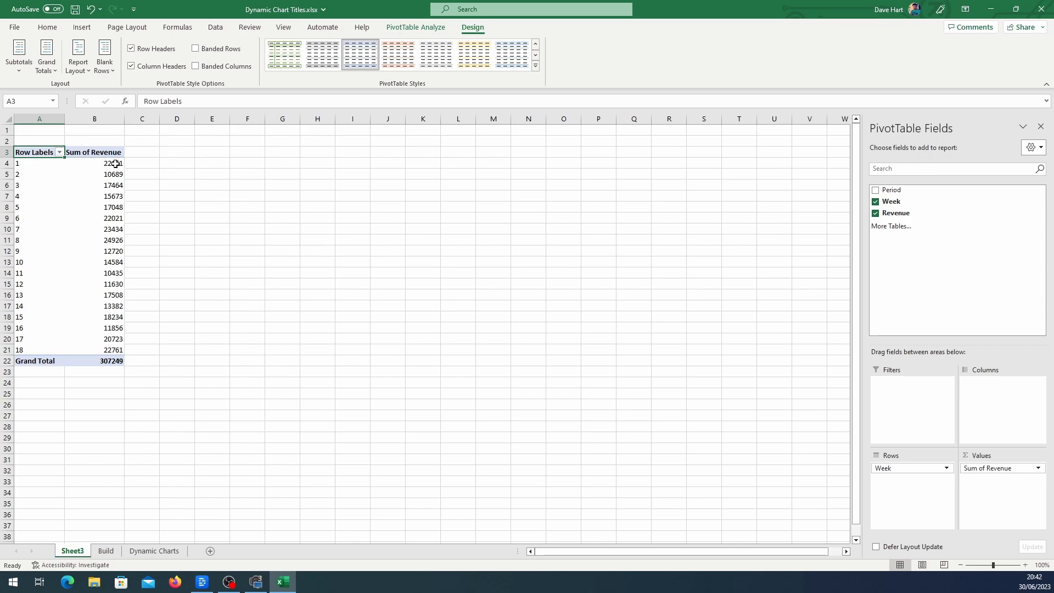
left_click(111, 362)
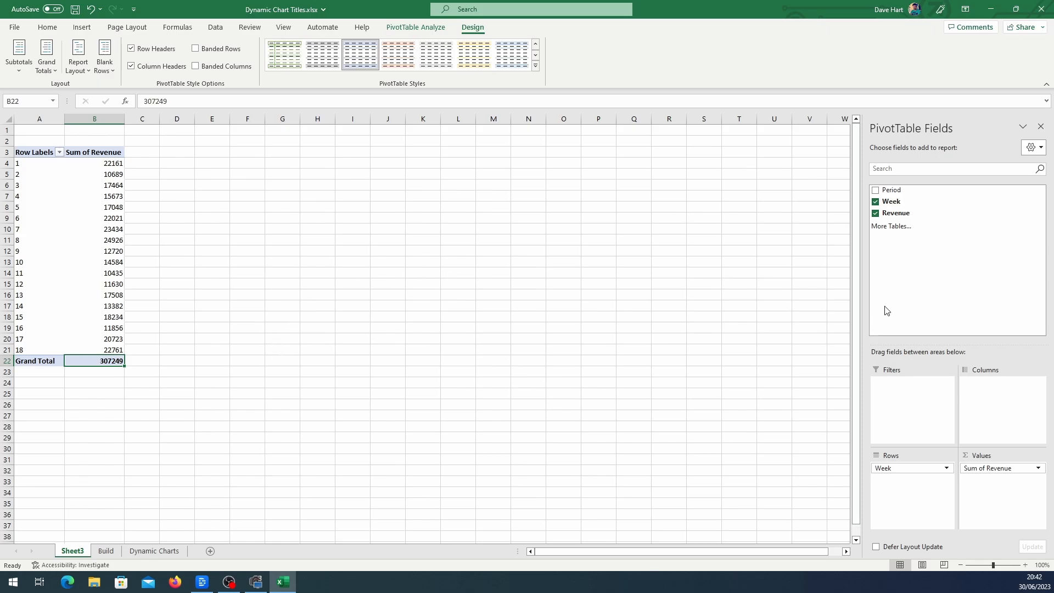
left_click_drag(887, 190, 887, 467)
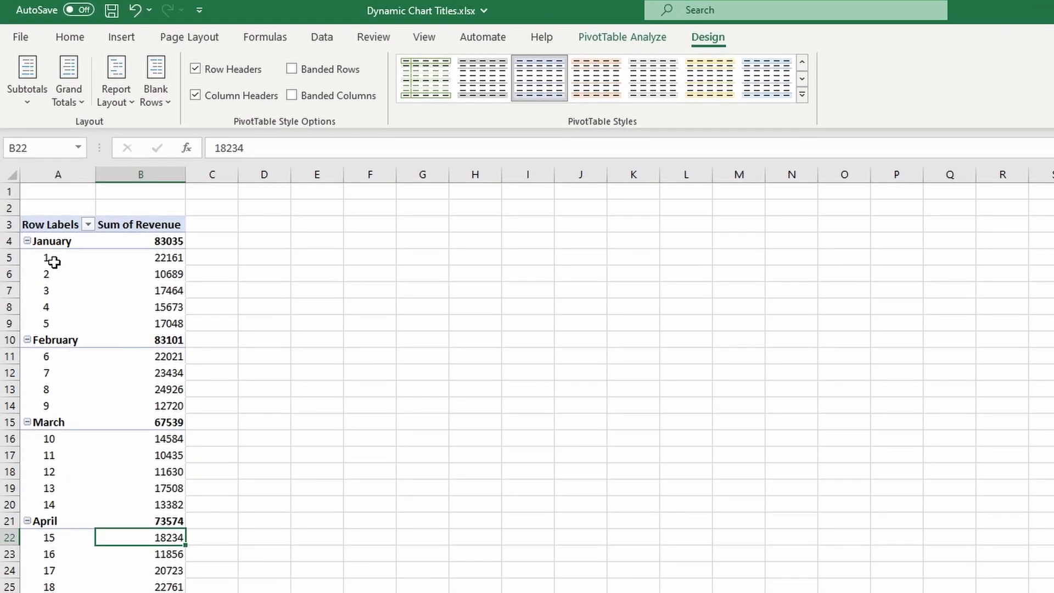
Review the monthly and weekly revenue cells and show the pivot table in tabular form.
left_click(138, 242)
left_click(167, 344)
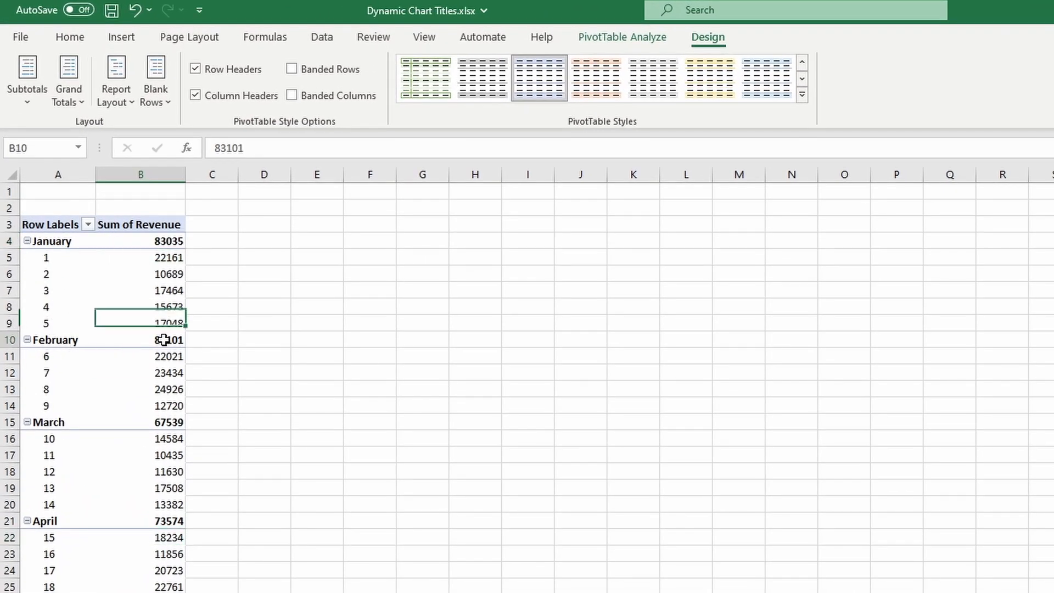
left_click(132, 257)
left_click(156, 275)
left_click(156, 289)
left_click(150, 272)
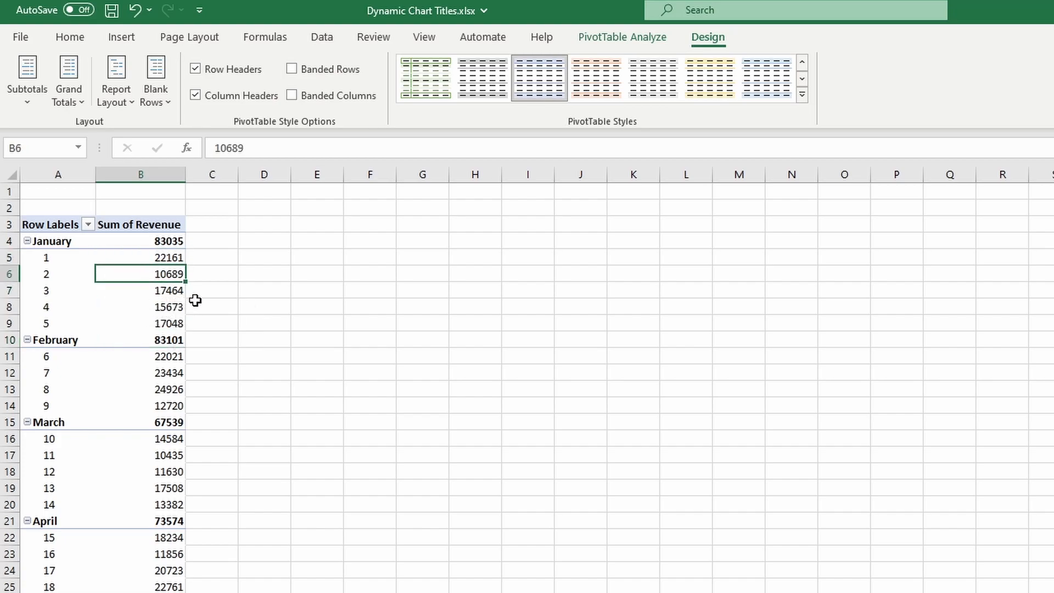
left_click(110, 82)
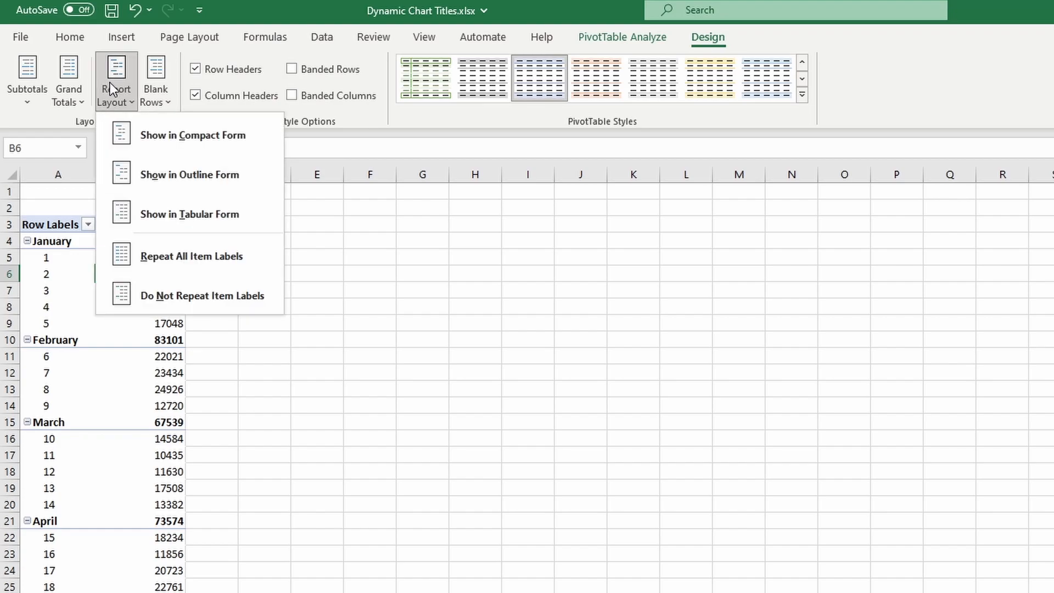
left_click(217, 219)
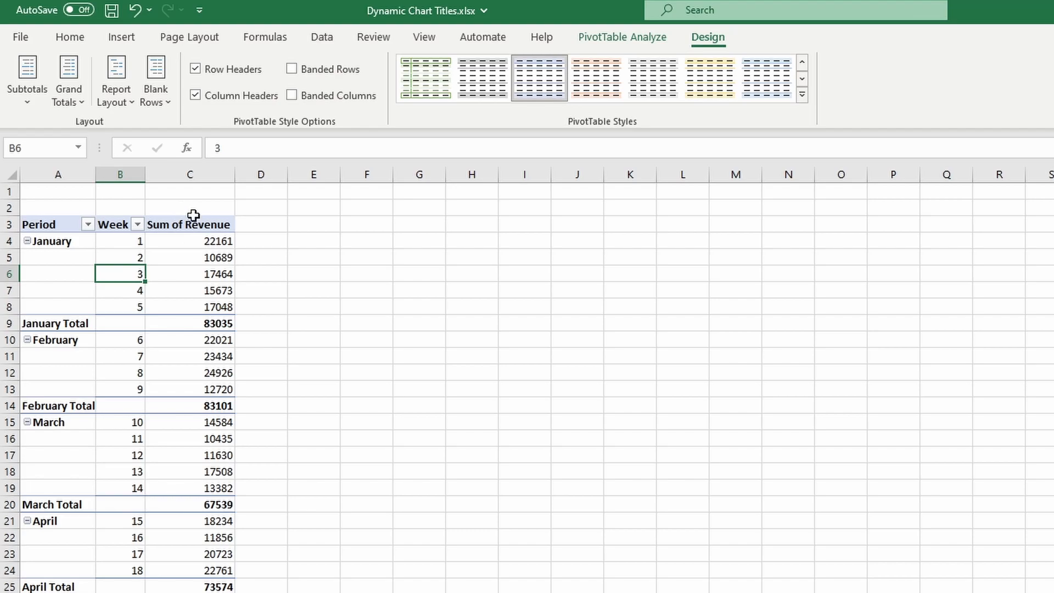
Turn off the pivot table's subtotals and its grand totals for rows and columns.
left_click(35, 78)
left_click(75, 143)
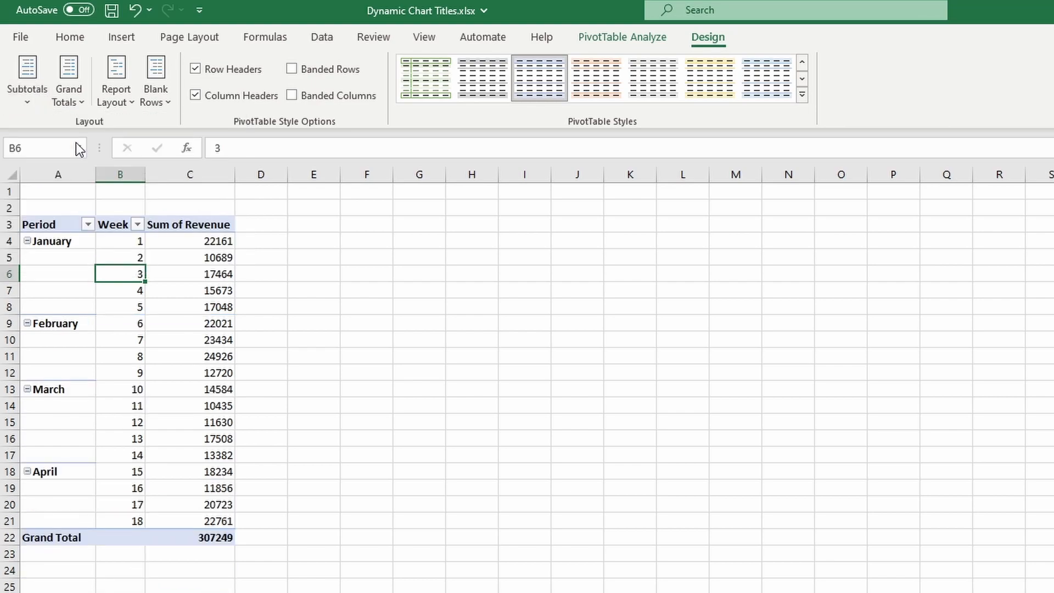
left_click(69, 78)
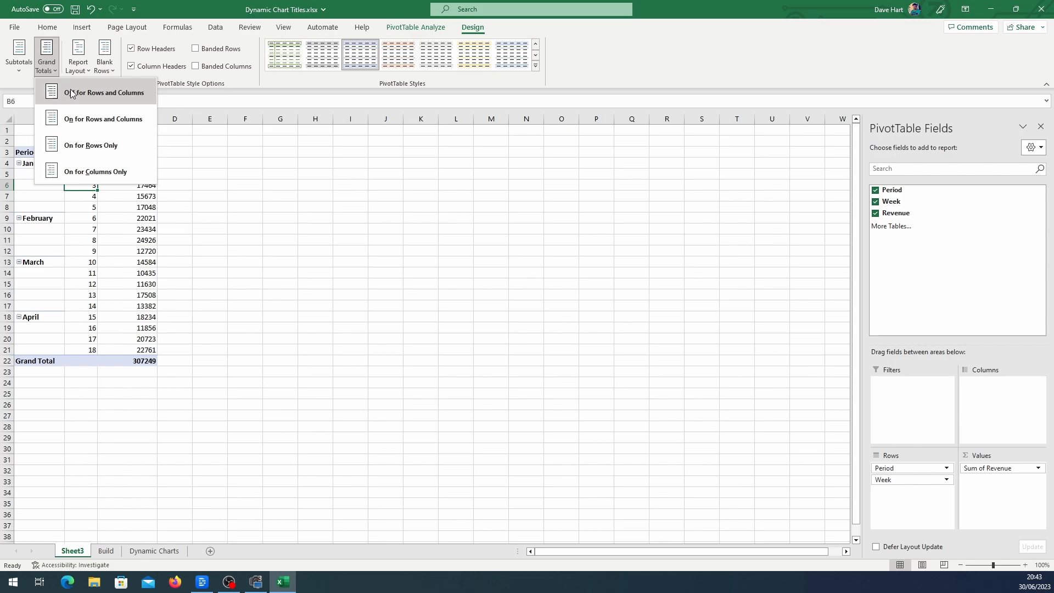
left_click(70, 94)
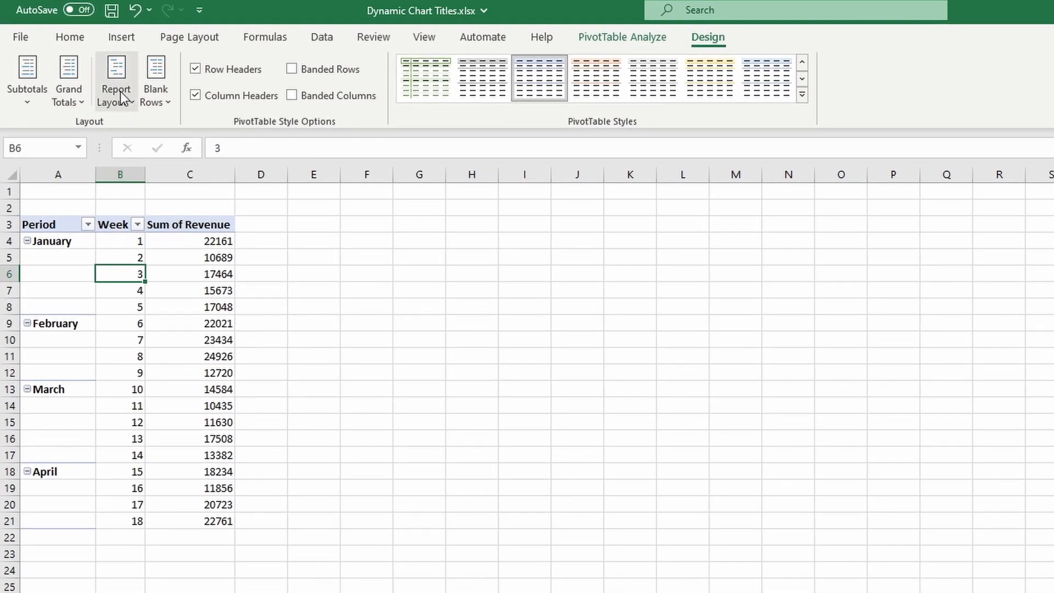
Set the pivot table to repeat all item labels so every week row carries its period.
left_click(77, 258)
left_click(78, 274)
left_click(79, 286)
left_click(80, 302)
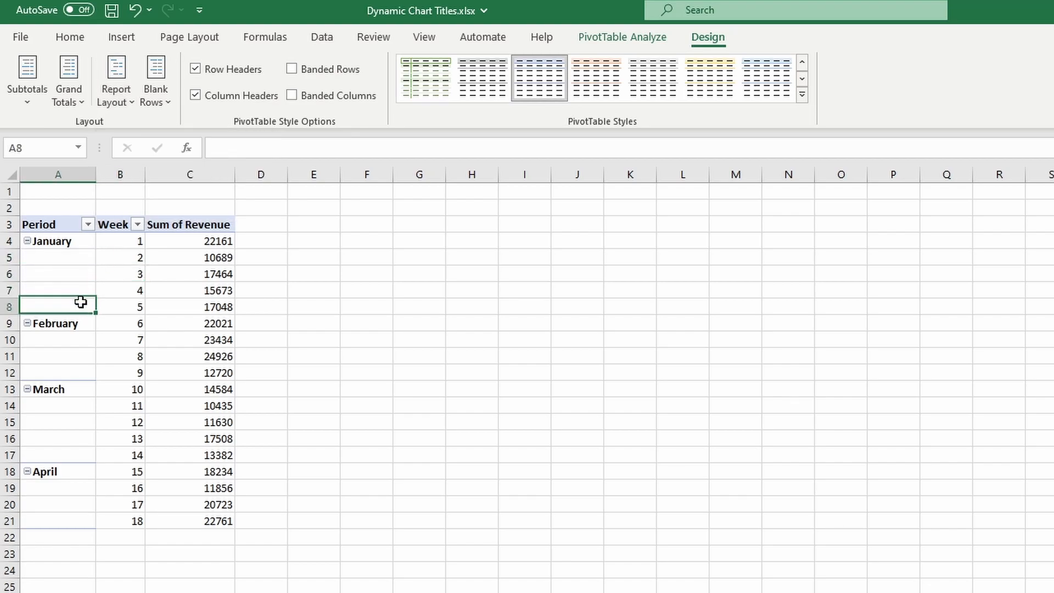
left_click(68, 242)
left_click(117, 91)
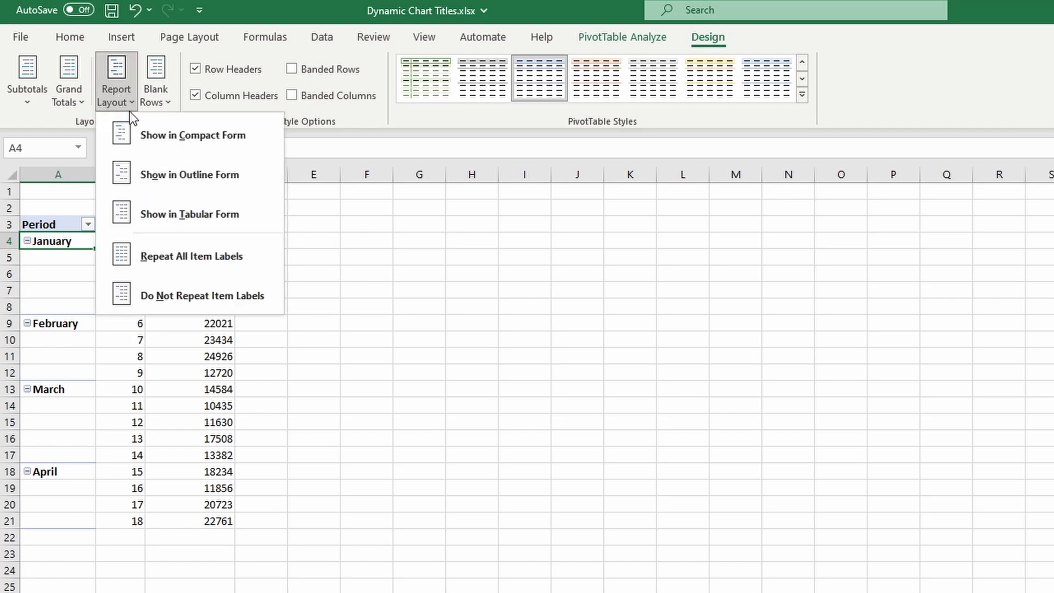
left_click(187, 256)
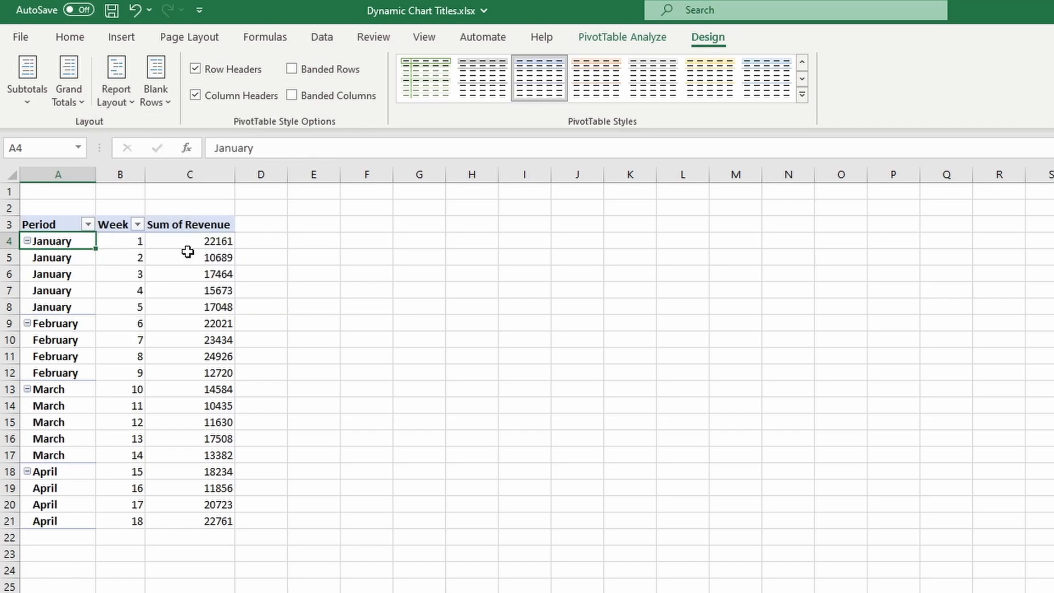
left_click(128, 243)
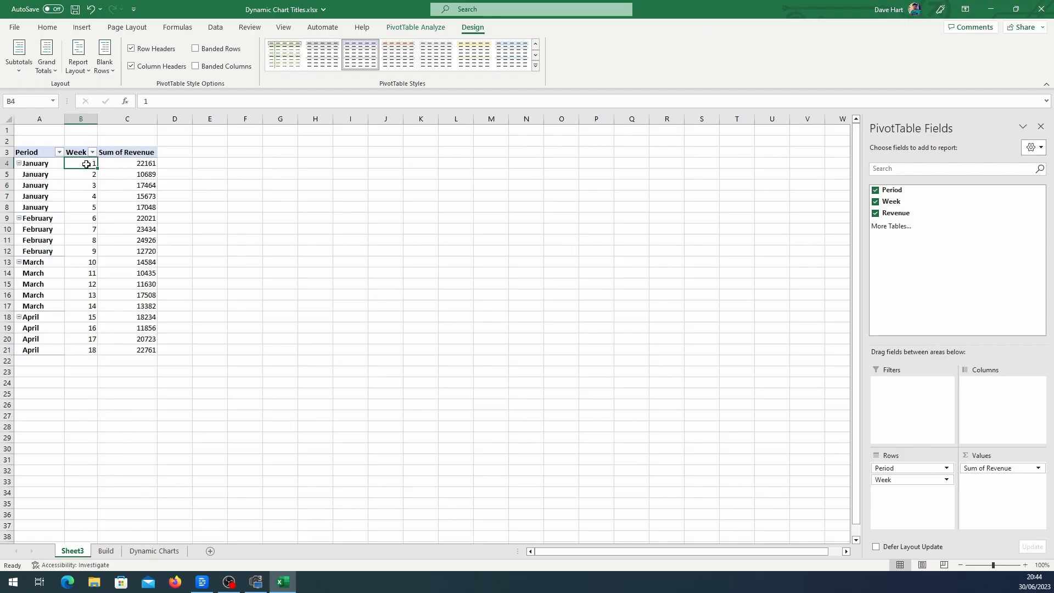
Reorder Week above Period in the pivot table rows, and remove both fields to leave only Sum of Revenue.
left_click(46, 166)
left_click(85, 163)
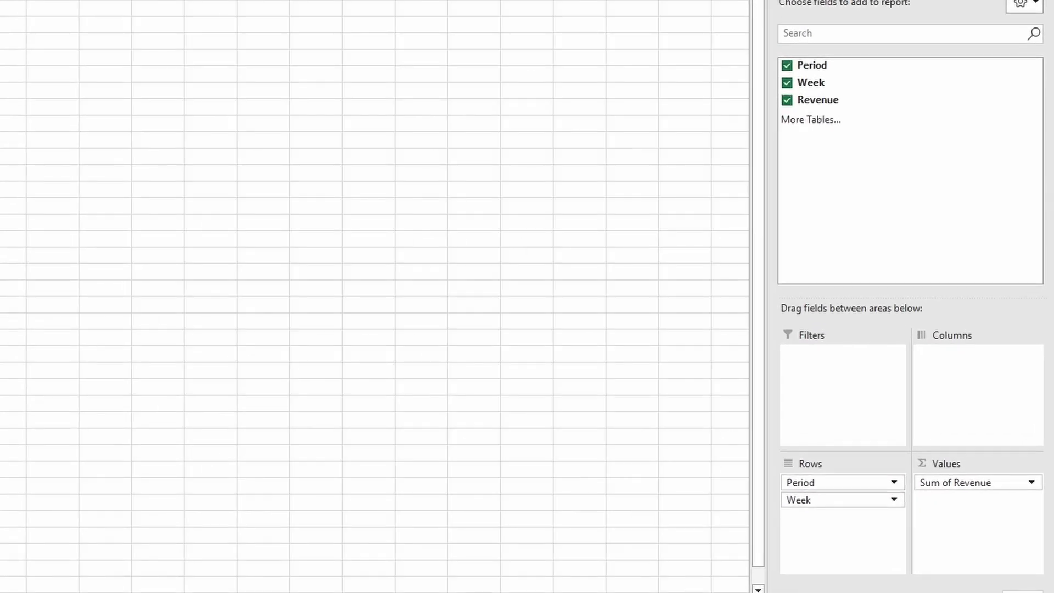
left_click_drag(838, 502, 842, 482)
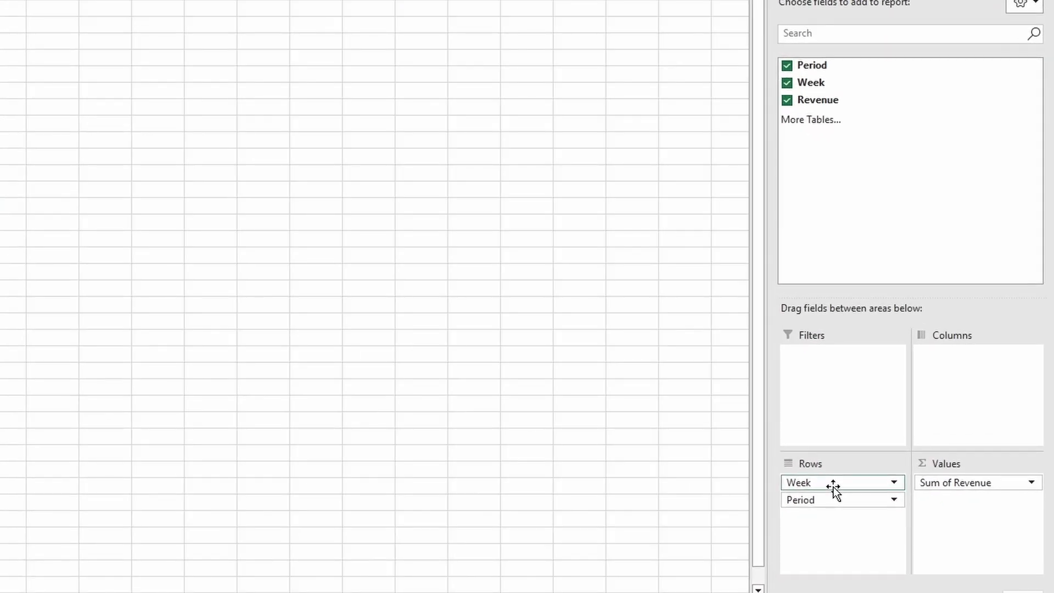
left_click_drag(833, 487, 868, 237)
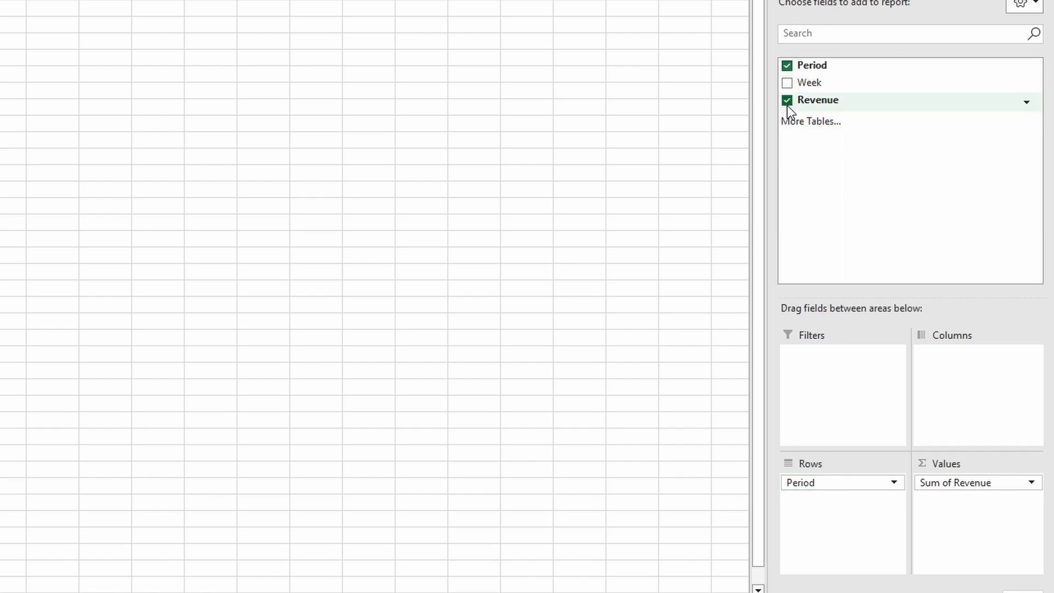
left_click(788, 67)
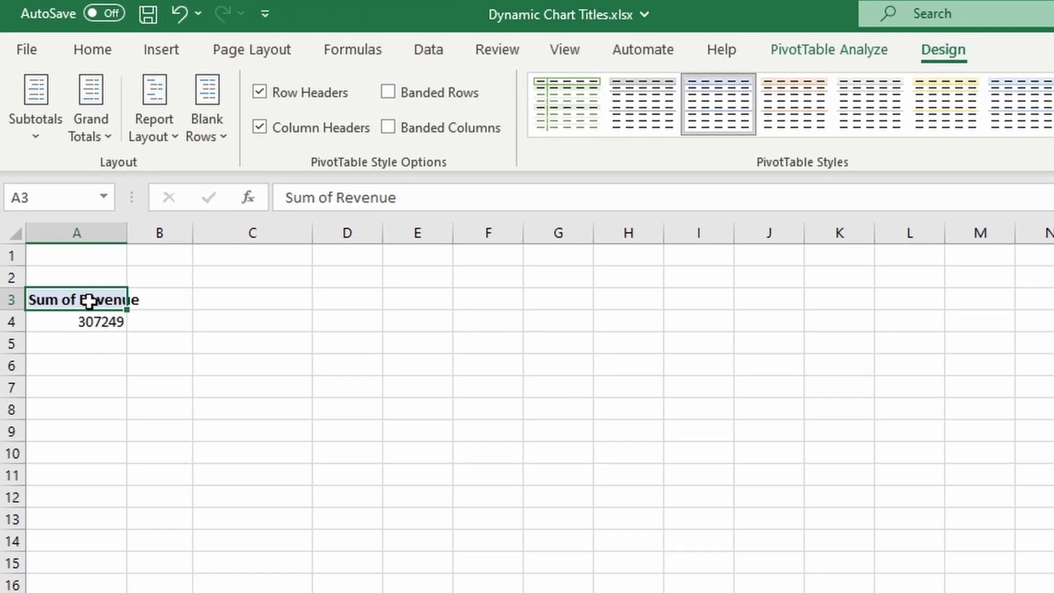
Copy the Sum of Revenue pivot table in A3:A4 and paste it into C12 under Pivot Table Total on the Build sheet.
left_click_drag(45, 152, 51, 162)
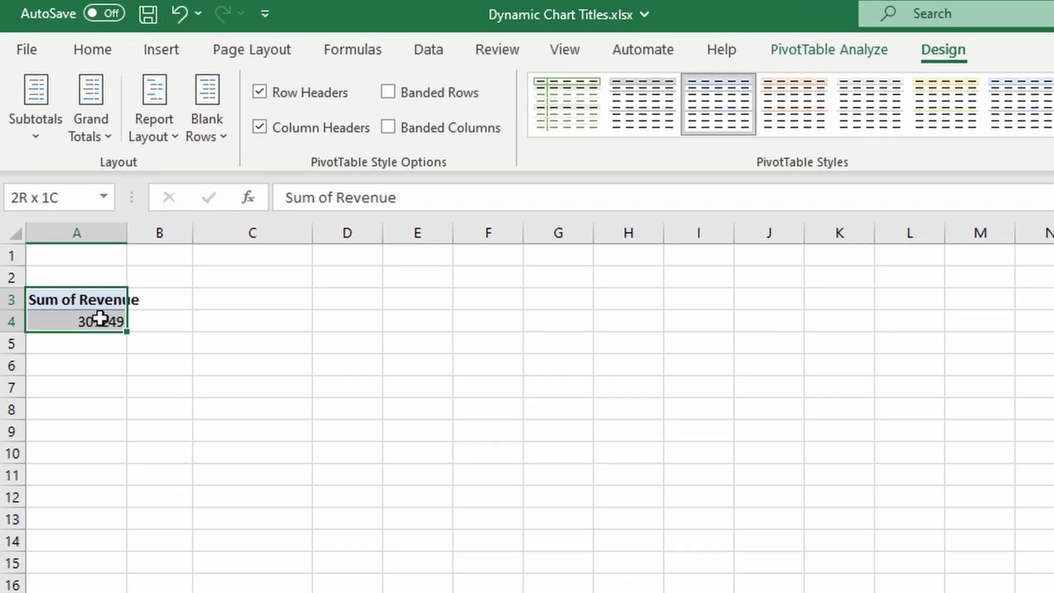
right_click(101, 320)
left_click(140, 374)
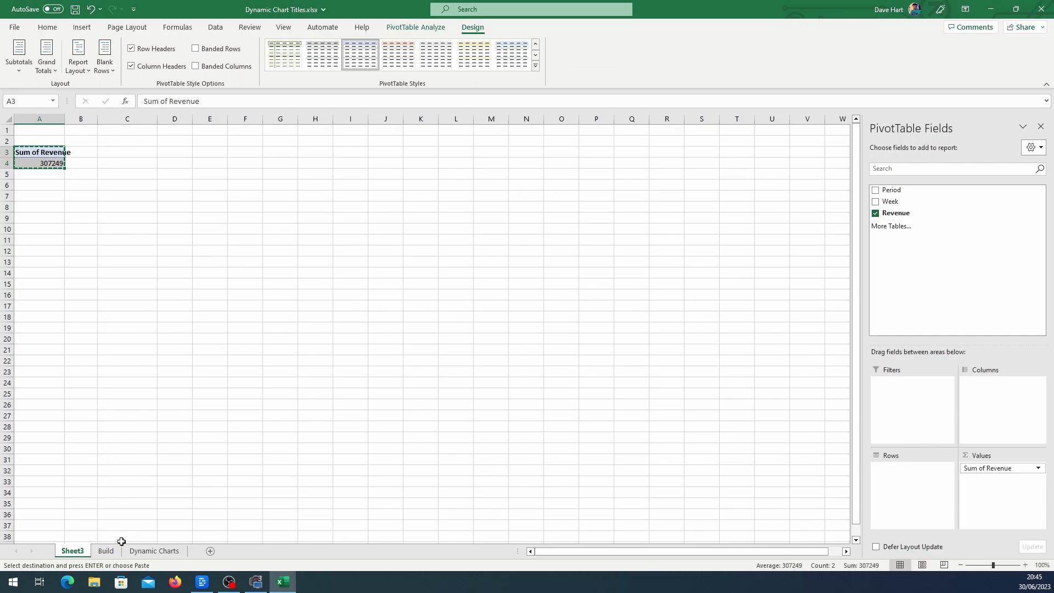
left_click(105, 551)
right_click(189, 284)
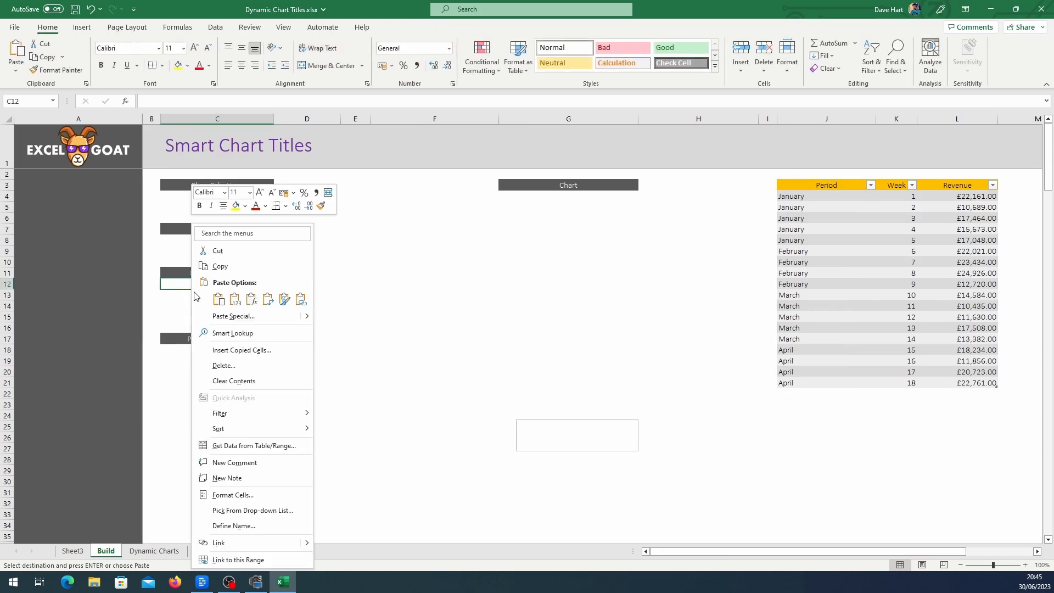
left_click(218, 299)
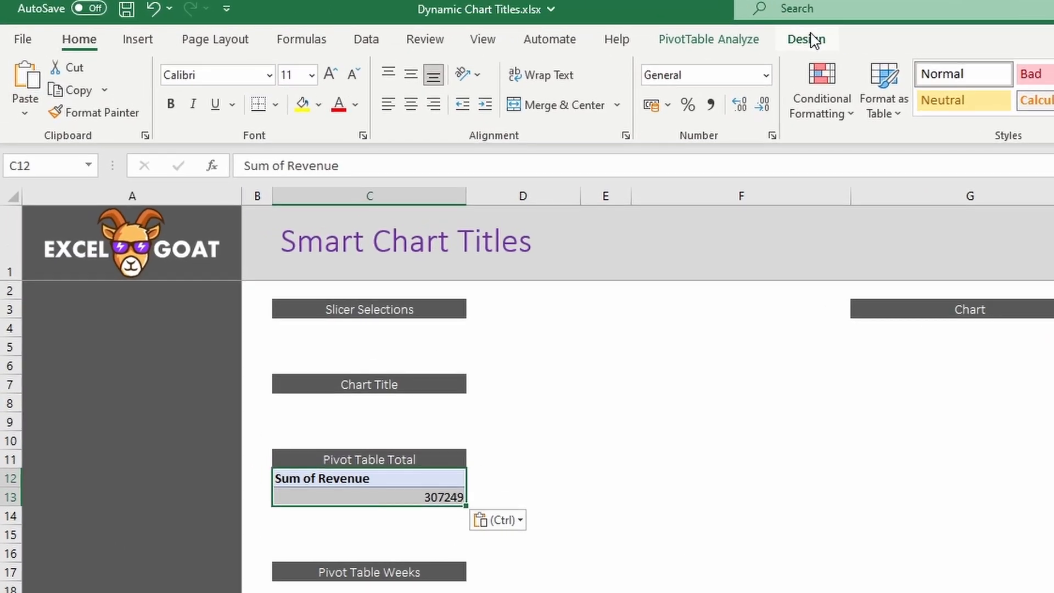
Apply the PivotTable style with the gold header to the Sum of Revenue pivot table under Pivot Table Total.
left_click(472, 27)
left_click(914, 86)
left_click(800, 94)
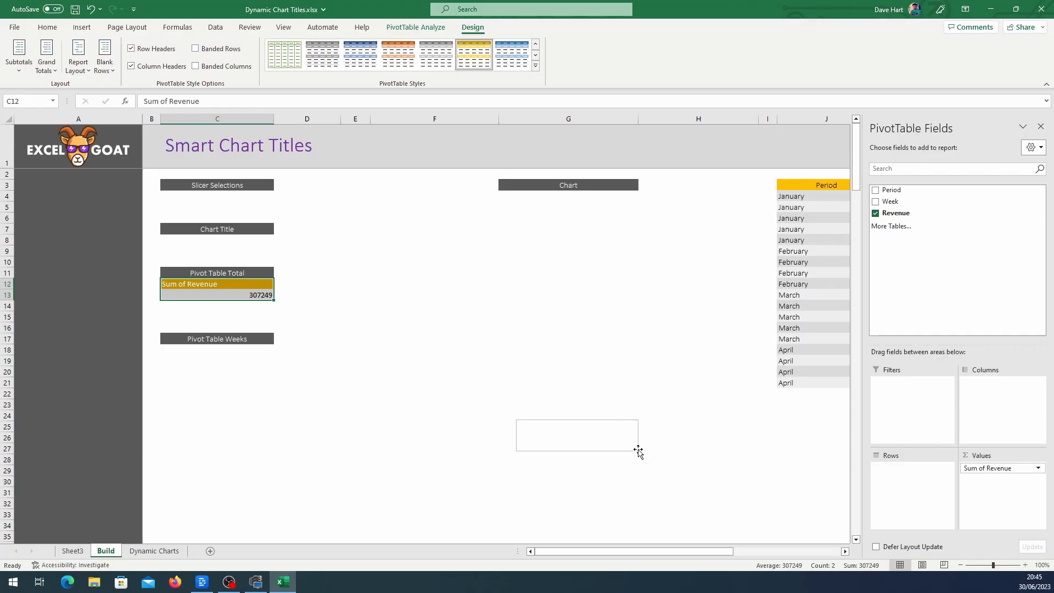
left_click_drag(660, 553, 629, 566)
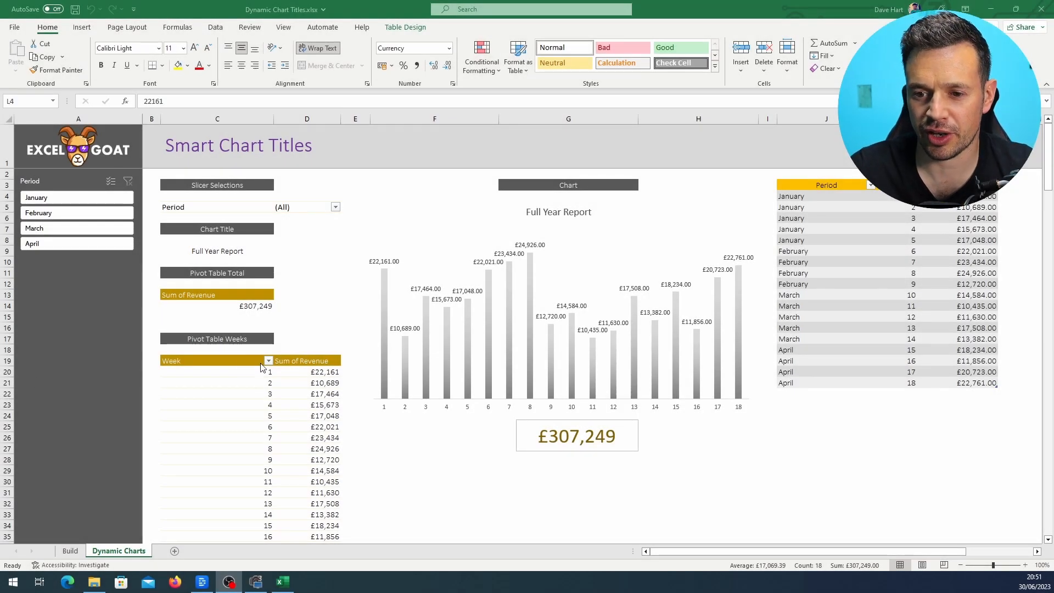
On the Build sheet, copy the Sum of Revenue pivot table in C12:C13 and paste it into C18 under Pivot Table Weeks.
left_click(225, 361)
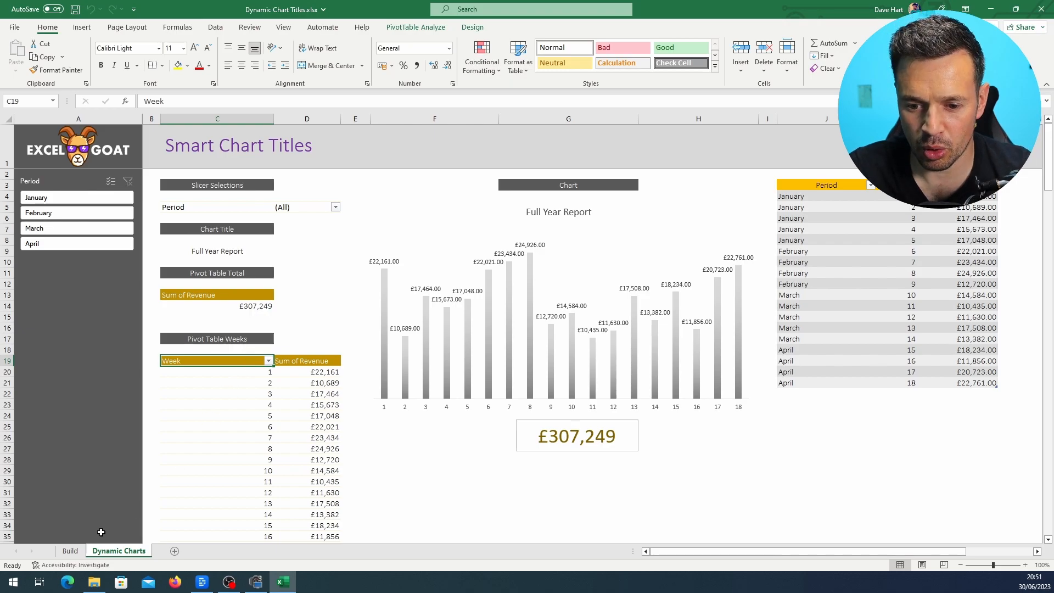
left_click(71, 551)
left_click(230, 284)
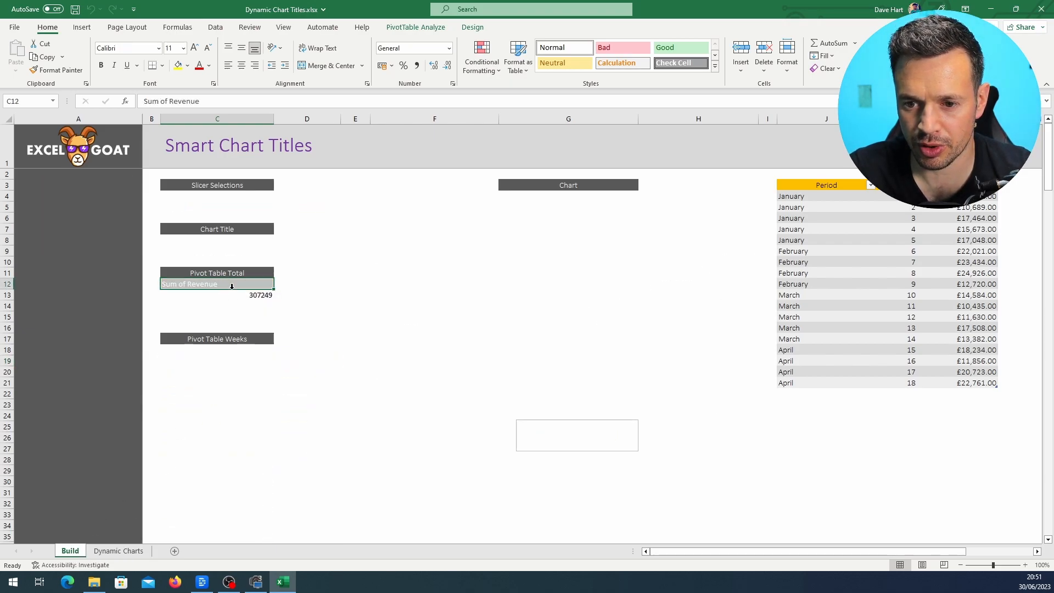
left_click_drag(235, 292, 247, 297)
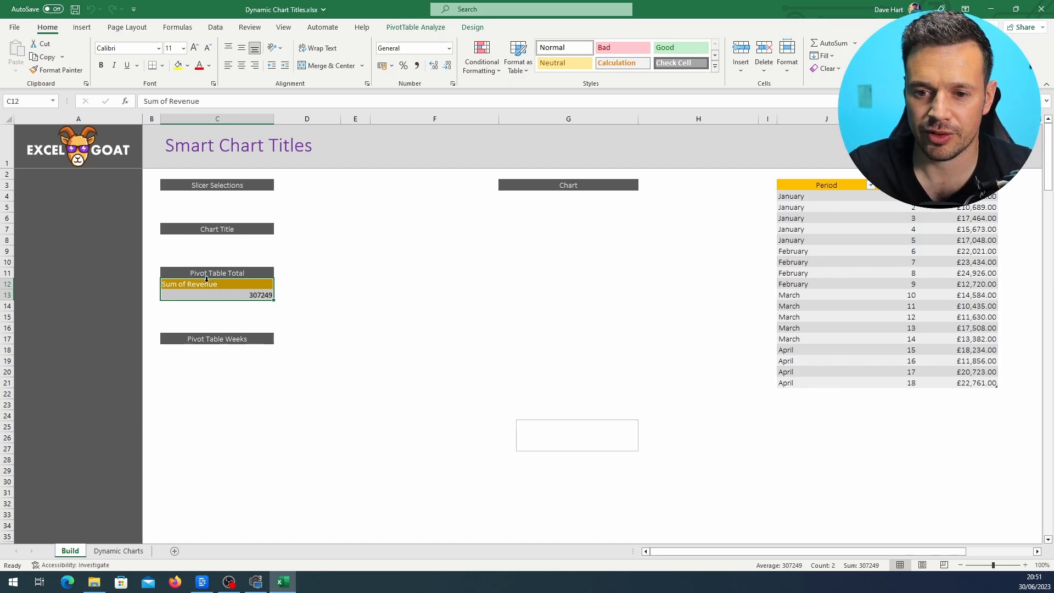
left_click_drag(212, 286, 224, 297)
right_click(224, 295)
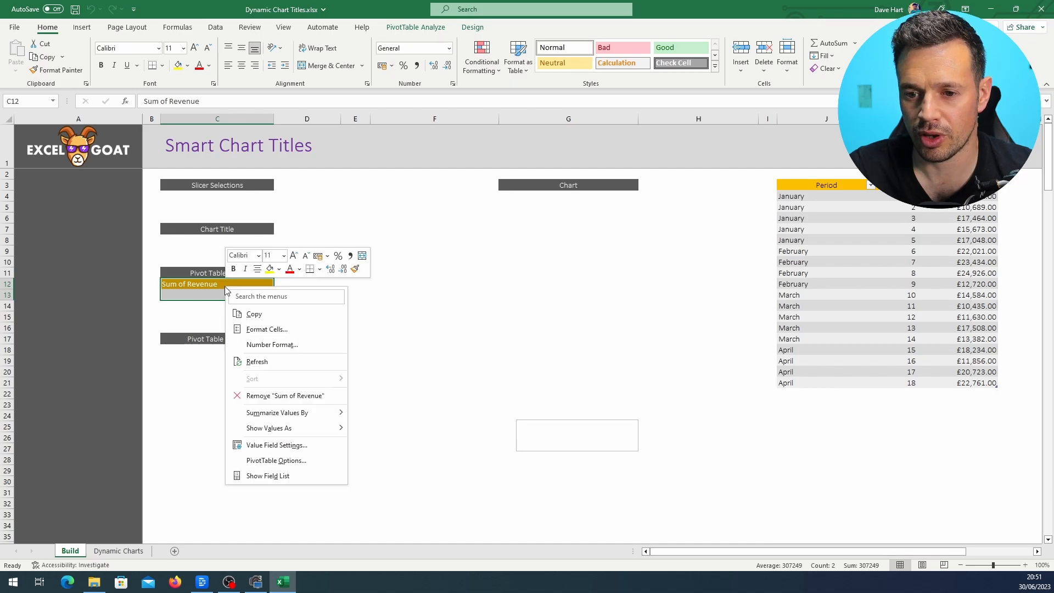
left_click(275, 313)
right_click(204, 352)
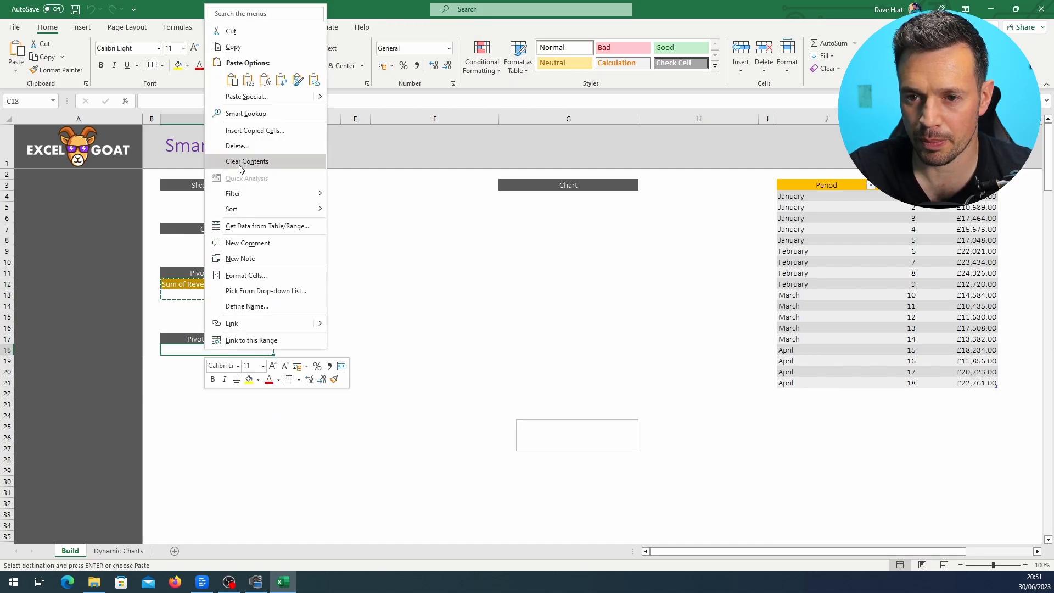
left_click(231, 80)
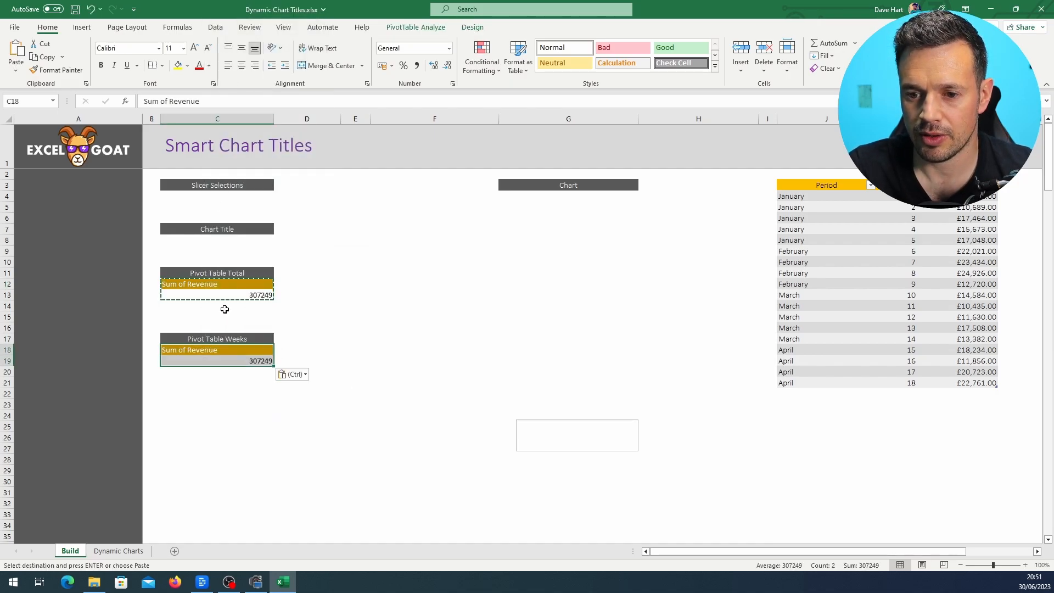
Add the Week field to the rows of the pivot table under Pivot Table Weeks.
right_click(230, 350)
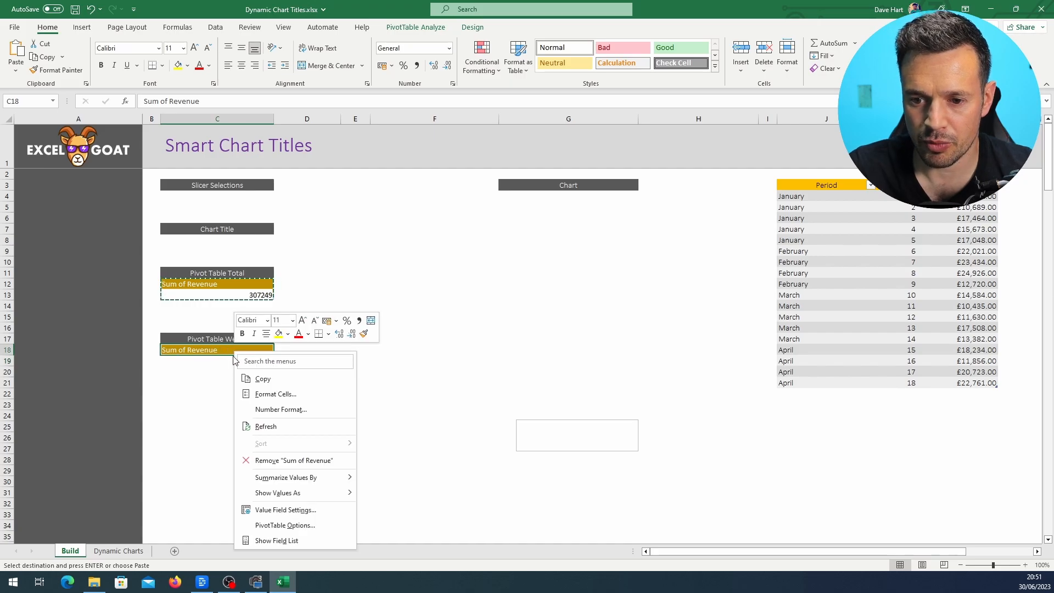
left_click(281, 539)
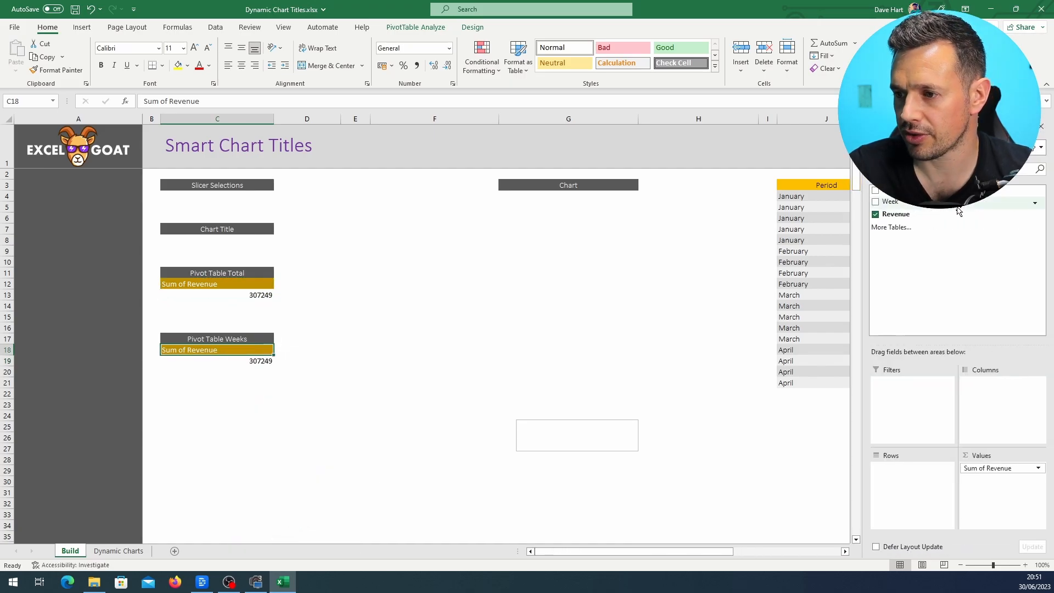
left_click(896, 204)
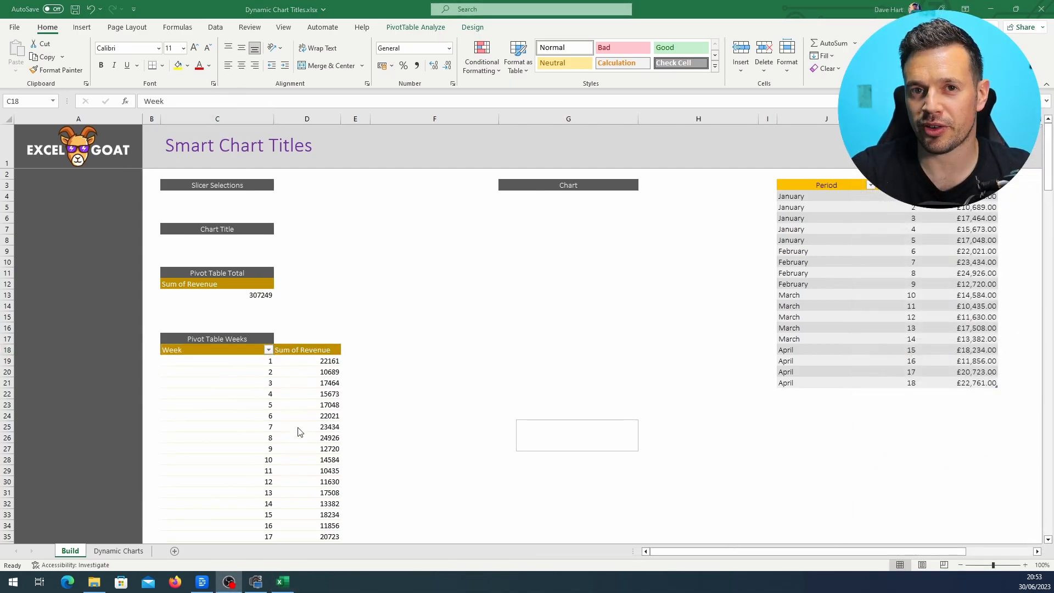
Insert a Period slicer for the Pivot Table Weeks pivot table and place it in column A below the logo.
left_click(848, 187)
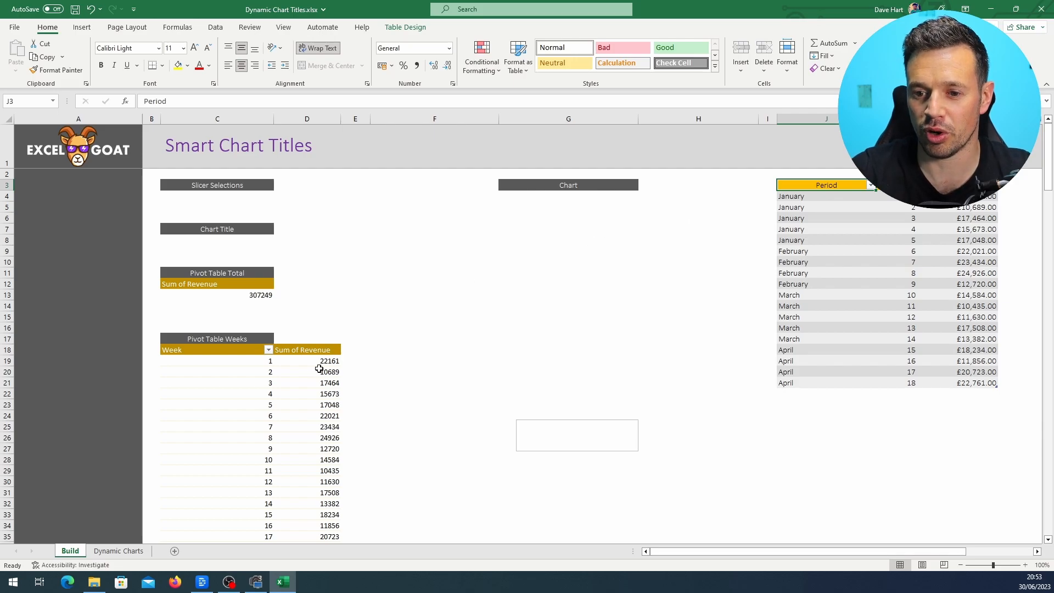
left_click(242, 355)
left_click(239, 349)
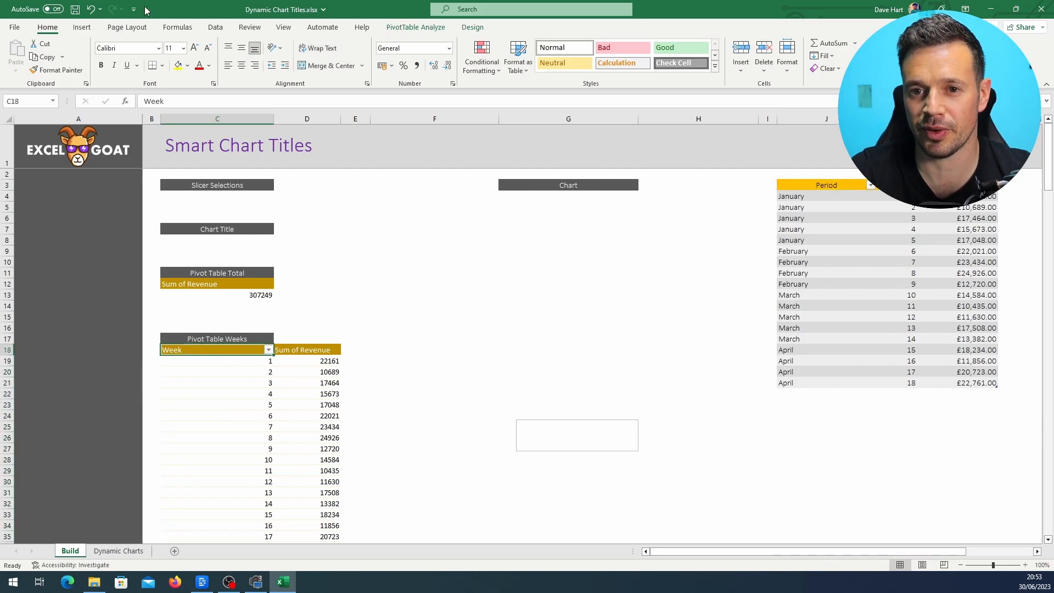
left_click(82, 27)
left_click(731, 52)
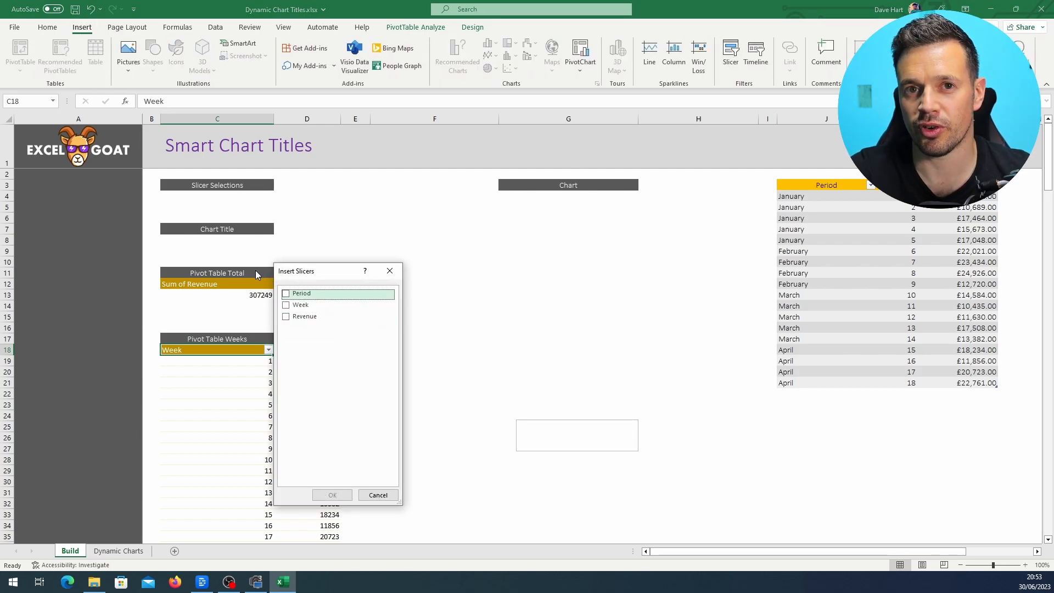
left_click(286, 294)
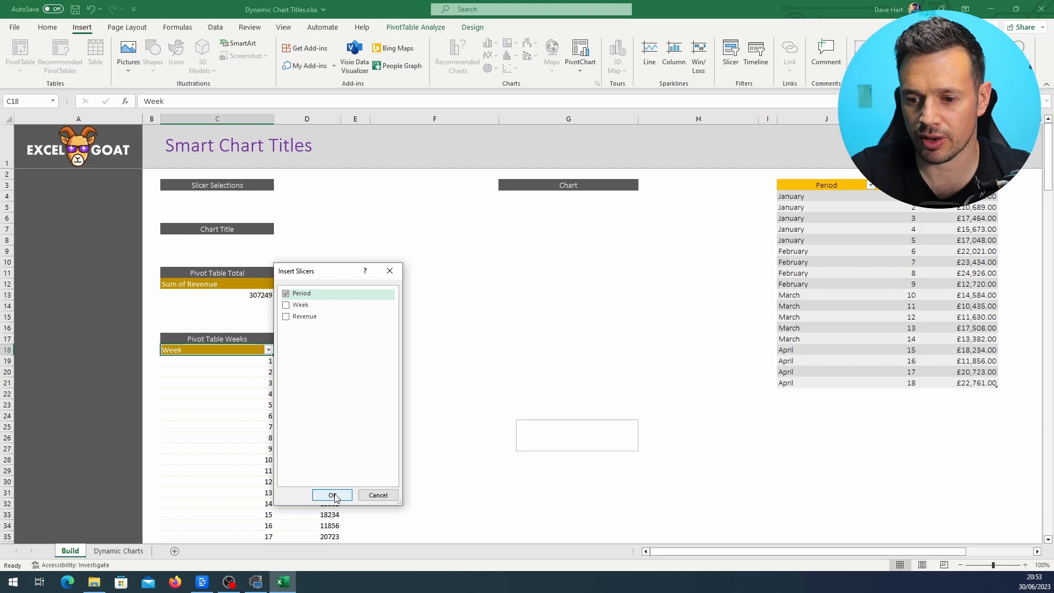
left_click(333, 495)
left_click_drag(596, 289, 82, 186)
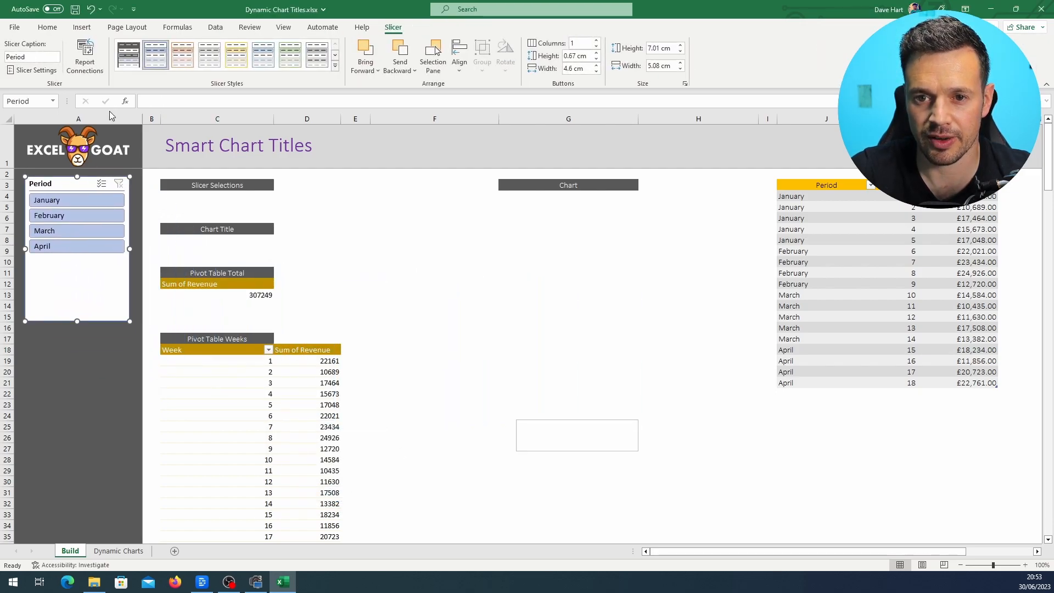
Apply the dark grey slicer style to the Period slicer so it blends into column A.
left_click(128, 57)
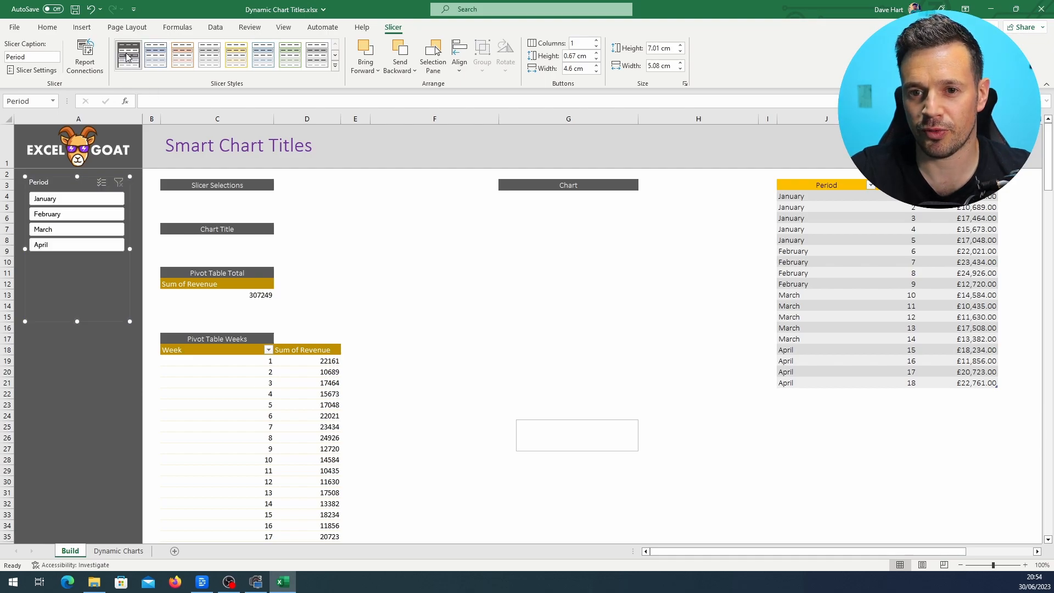
left_click(113, 359)
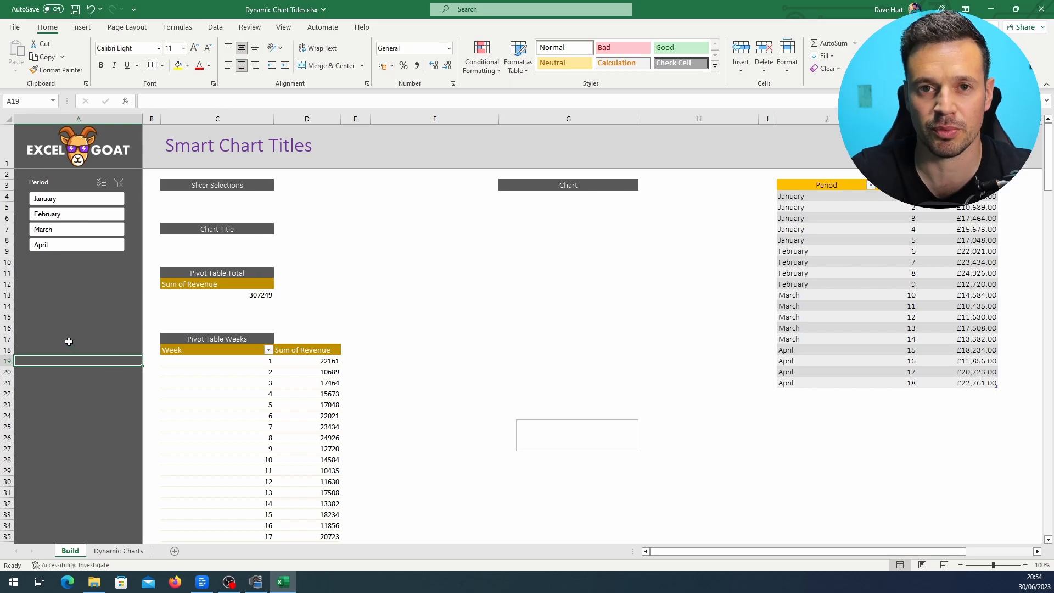
left_click(89, 298)
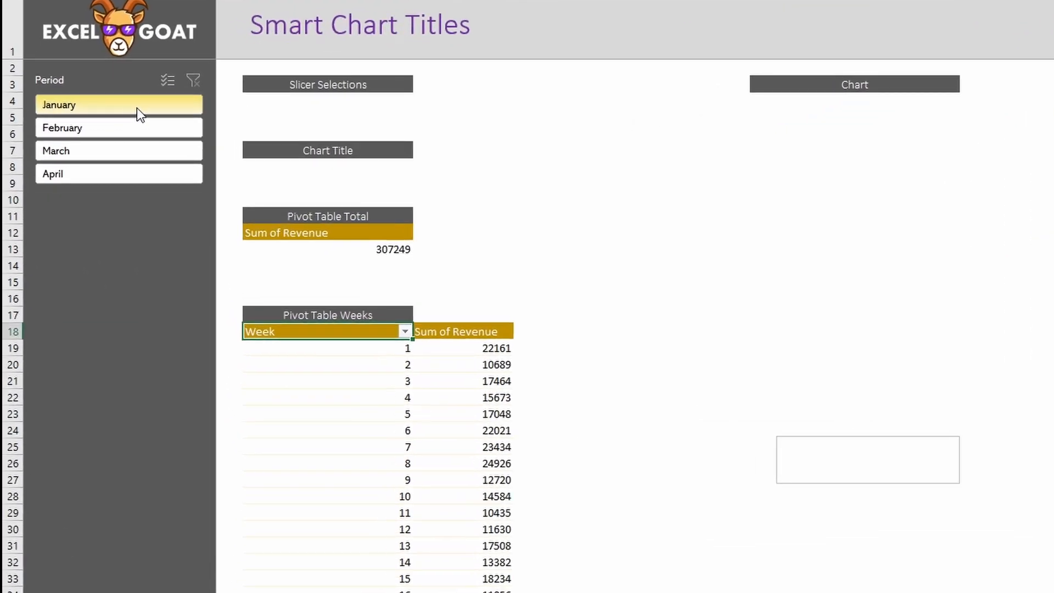
Filter the Period slicer to January and to February, checking the listed weeks and the revenue total for each.
left_click(89, 201)
left_click_drag(379, 350, 401, 414)
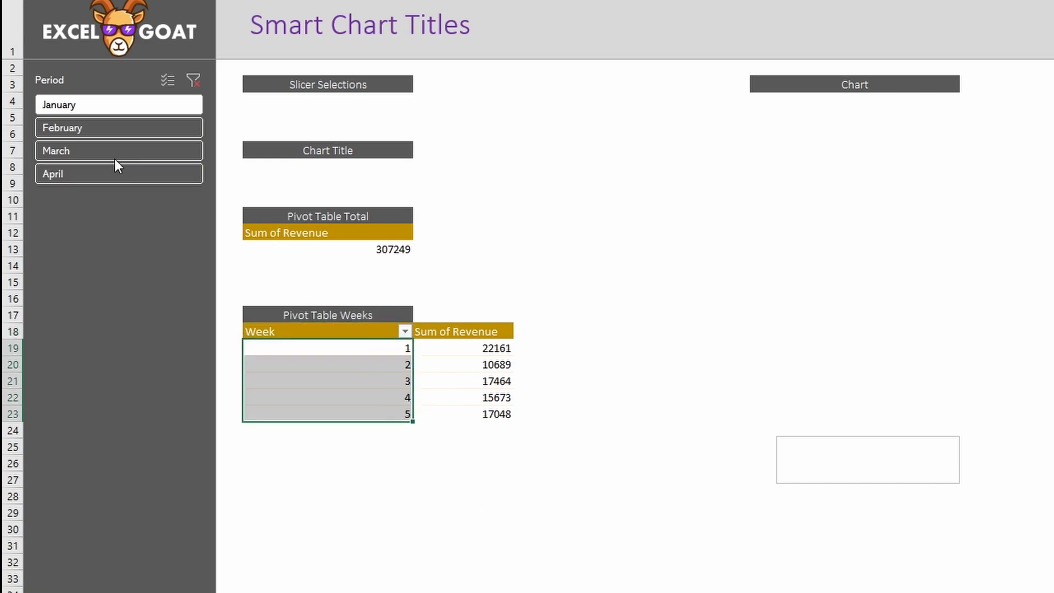
left_click(90, 125)
left_click_drag(376, 350, 400, 396)
left_click(361, 254)
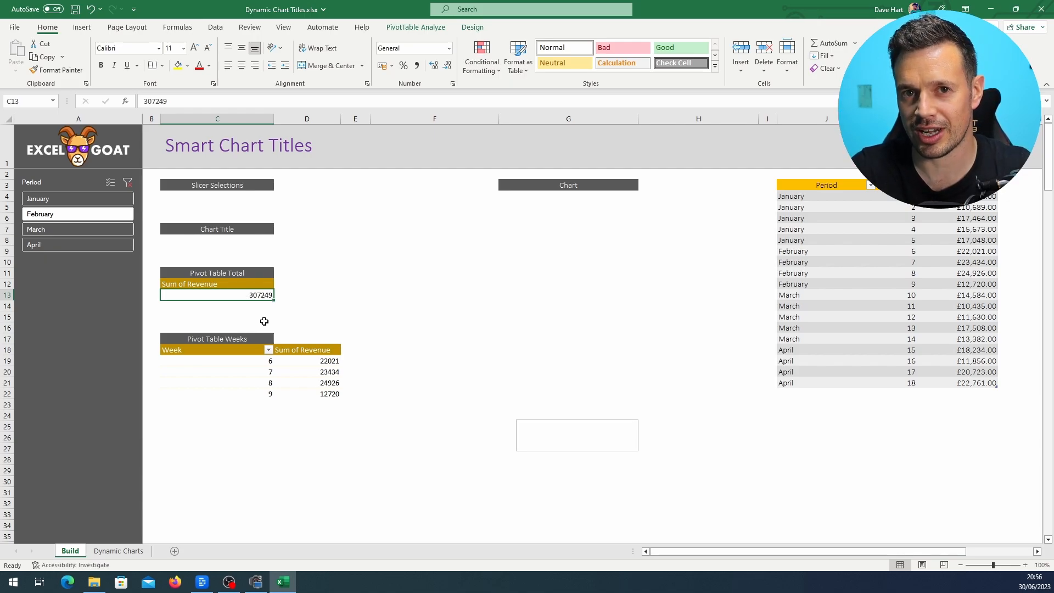
Connect the Period slicer to PivotTable7 in addition to PivotTable9 through its report connections.
right_click(63, 185)
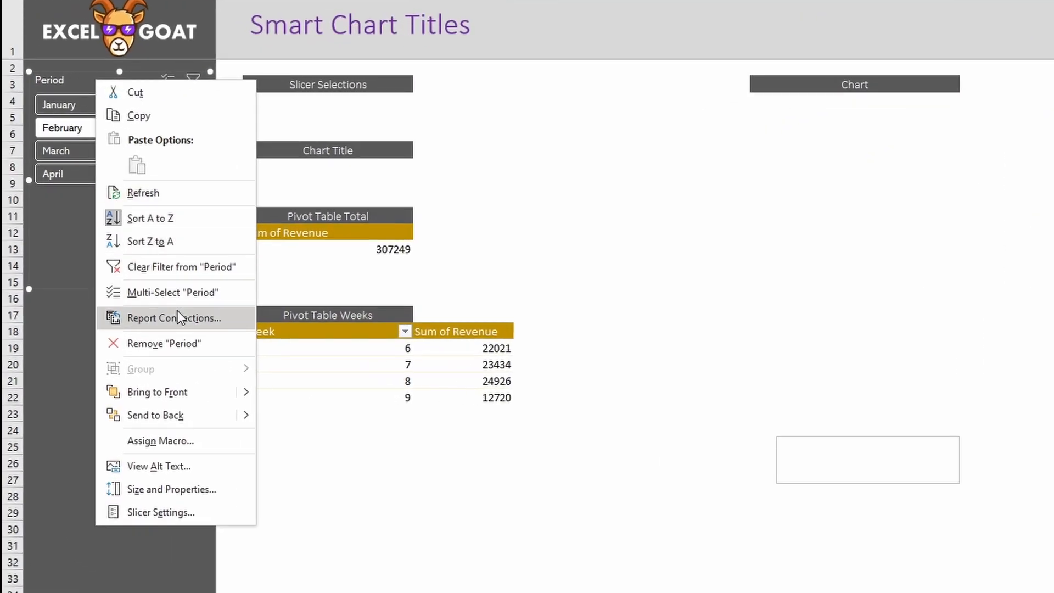
left_click(200, 324)
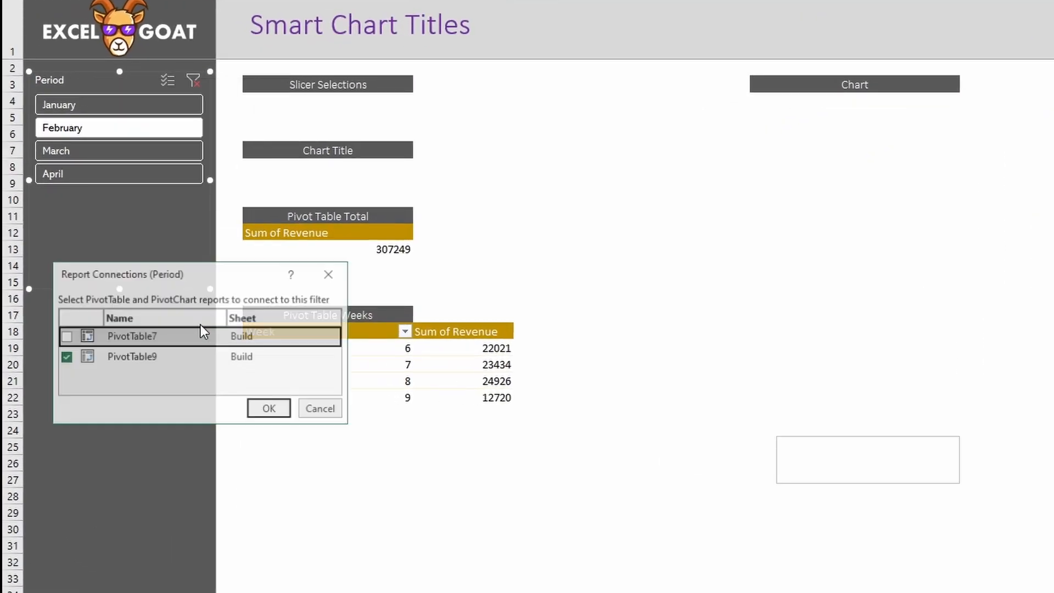
left_click(65, 357)
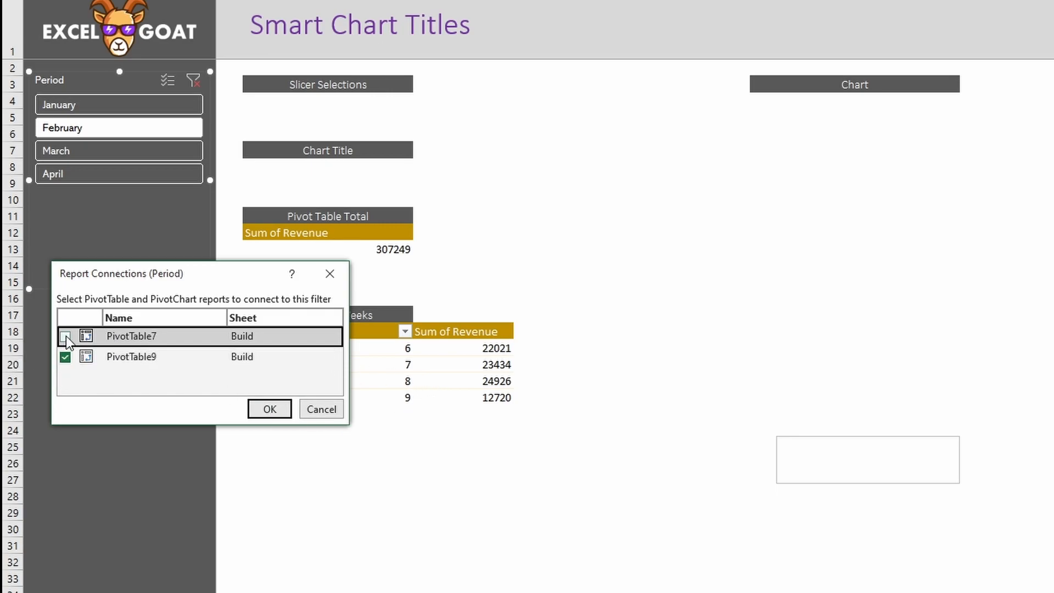
left_click(267, 407)
left_click(146, 409)
Select January, February and March in turn in the Period slicer to check that both pivot tables respond.
left_click(133, 101)
left_click(130, 134)
left_click(141, 153)
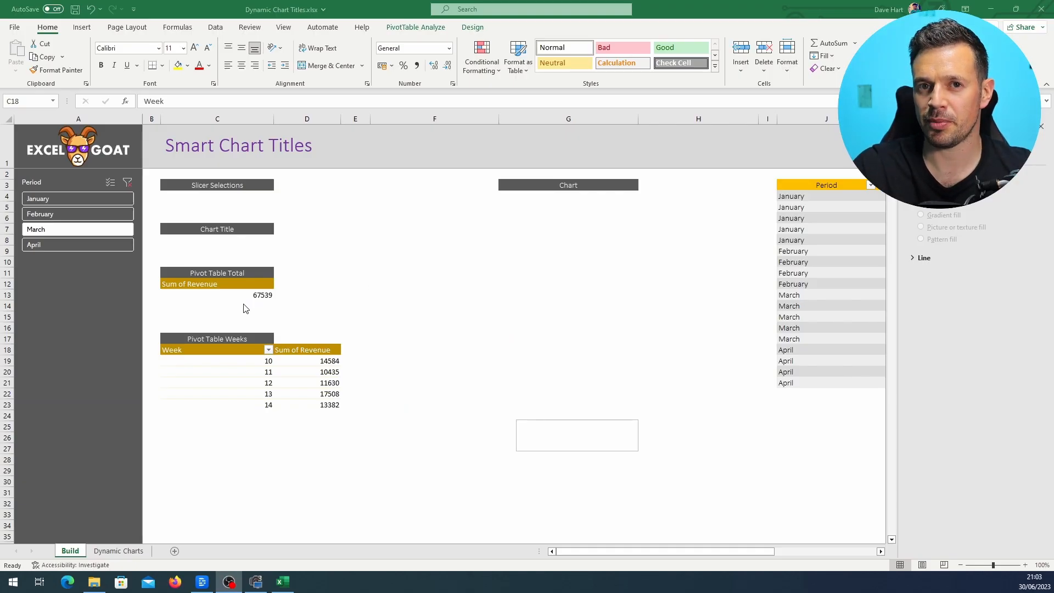
Insert a clustered column chart from the Pivot Table Weeks pivot table and place it beneath the Chart heading.
left_click(235, 352)
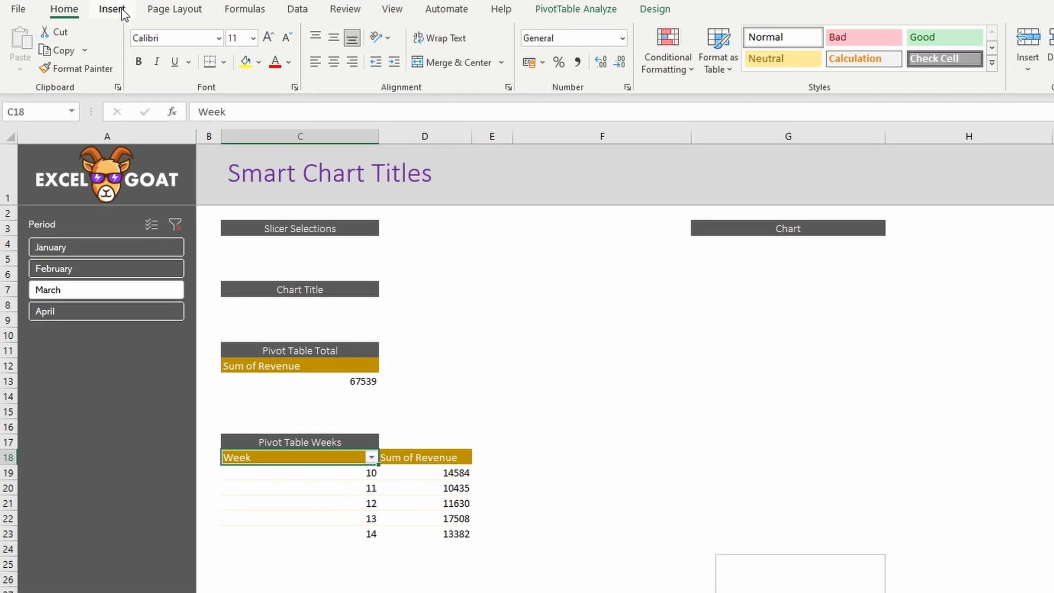
left_click(87, 27)
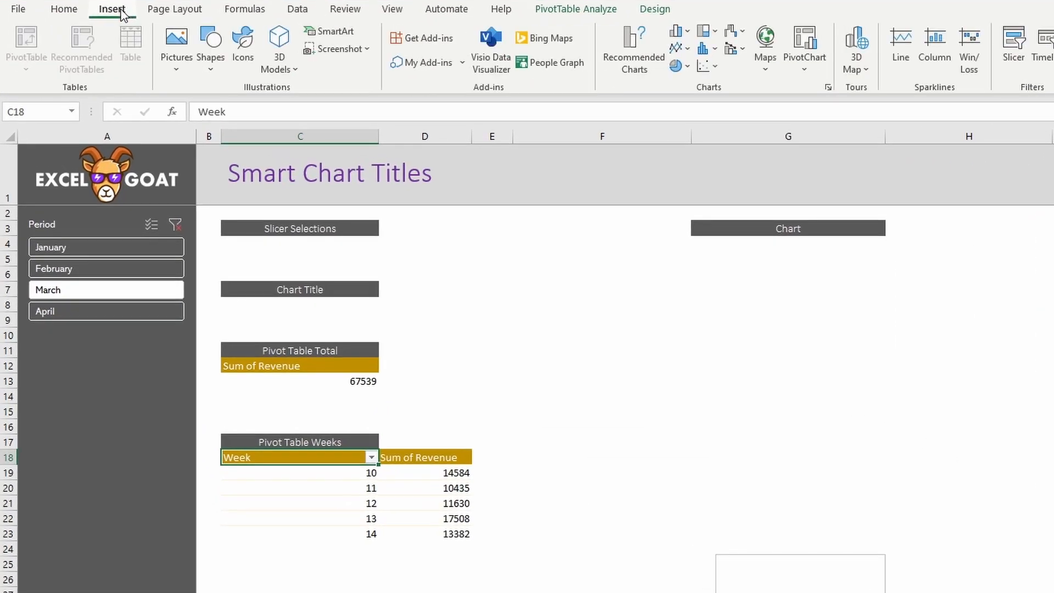
left_click(637, 53)
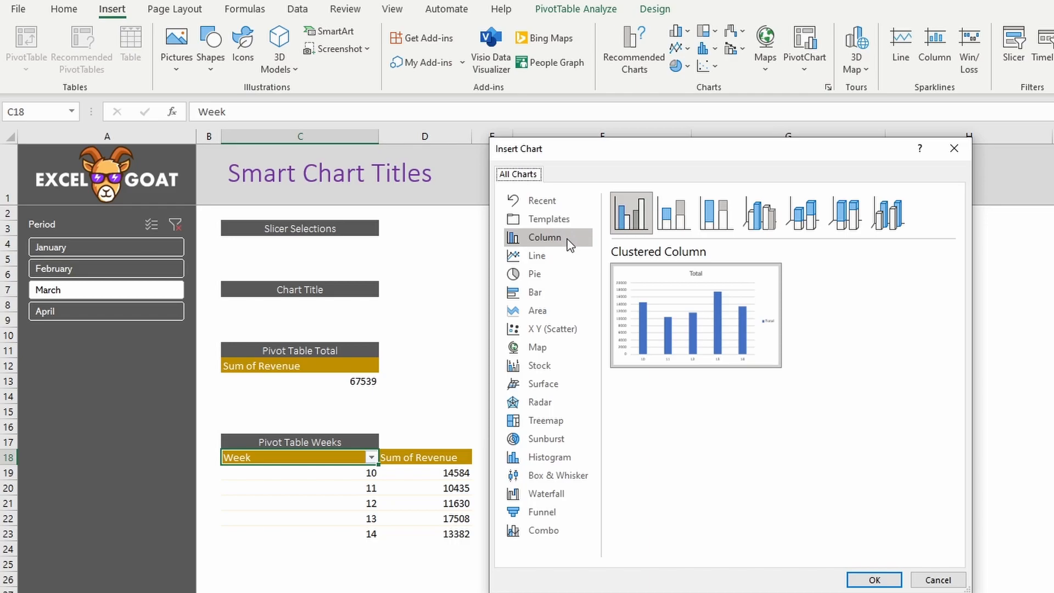
left_click(872, 579)
left_click_drag(845, 386, 888, 280)
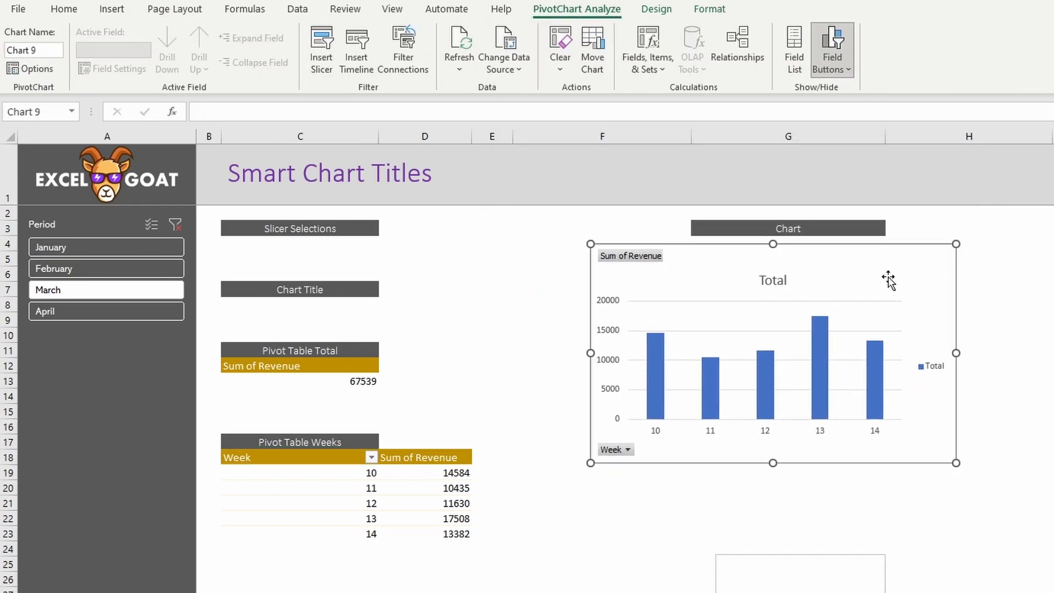
Test the chart by filtering the Period slicer to February and January, finishing with April selected.
left_click(111, 269)
left_click(122, 252)
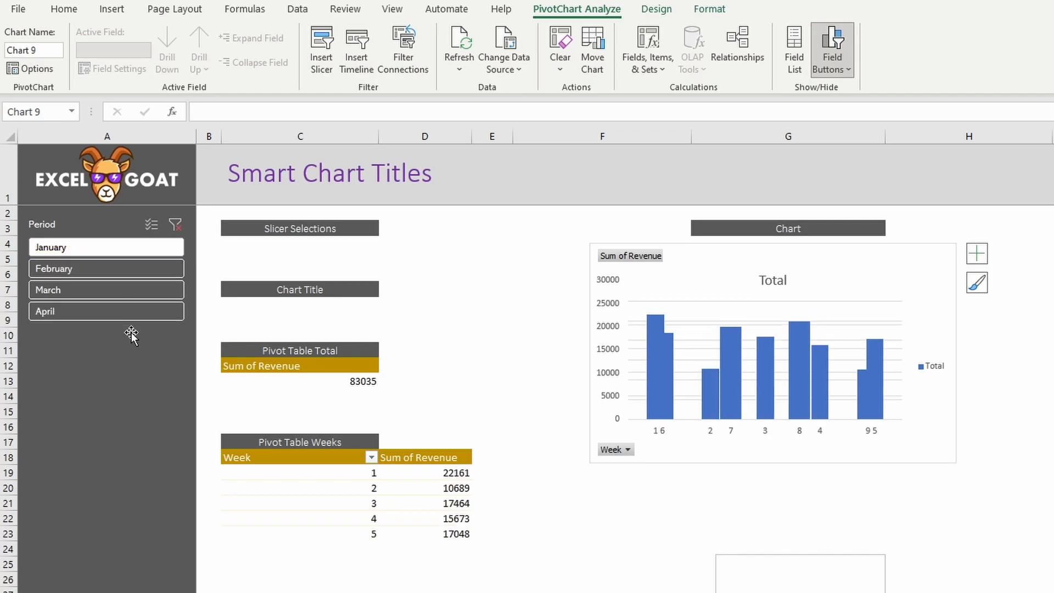
left_click(132, 313)
left_click(127, 295)
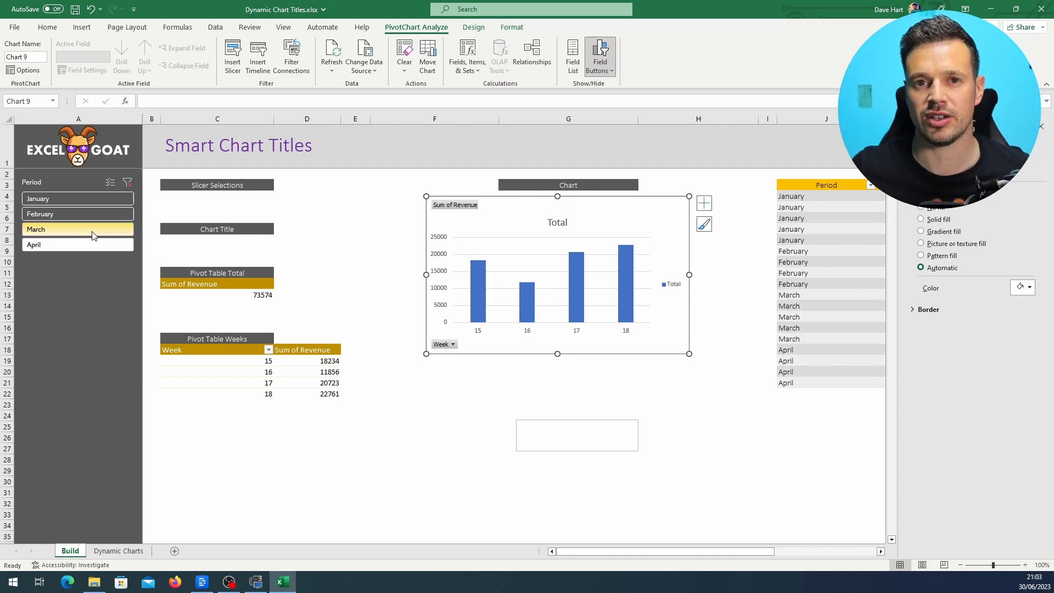
Hide all field buttons on the revenue chart and add data labels to its columns.
right_click(462, 205)
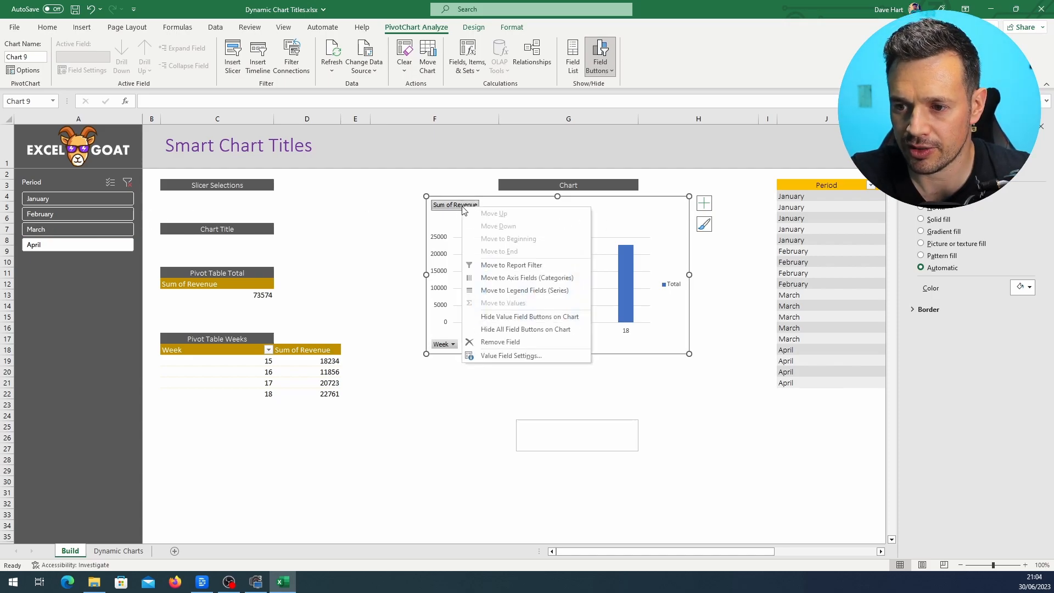
left_click(515, 331)
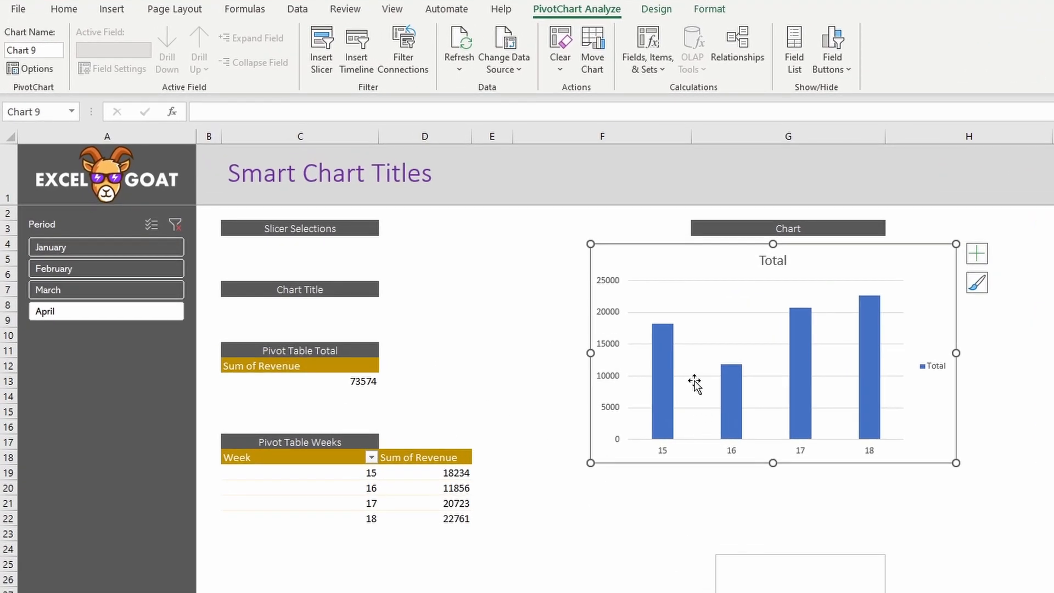
left_click(799, 336)
left_click(975, 257)
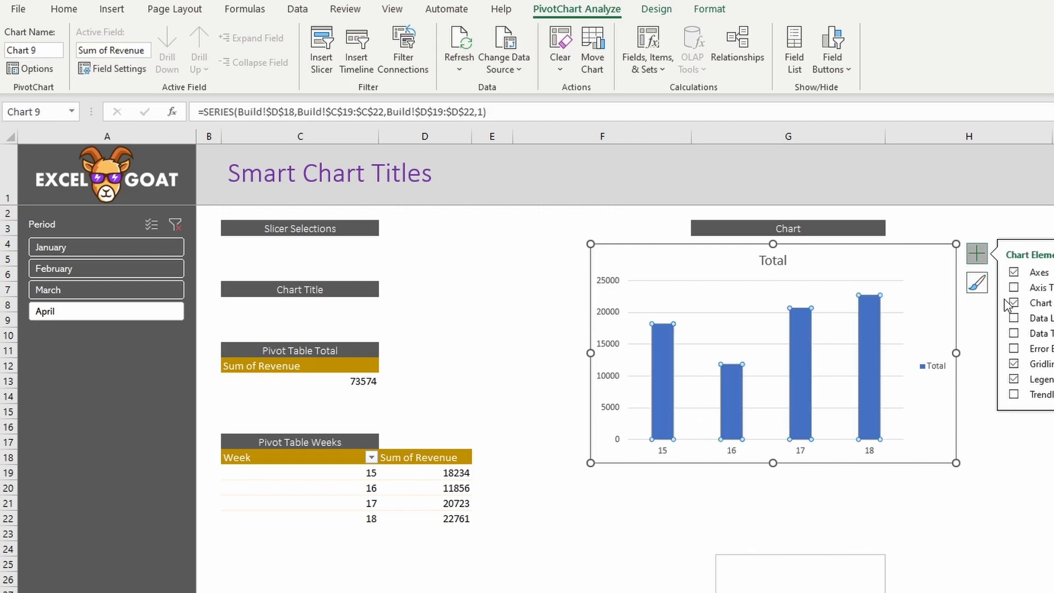
left_click(1014, 319)
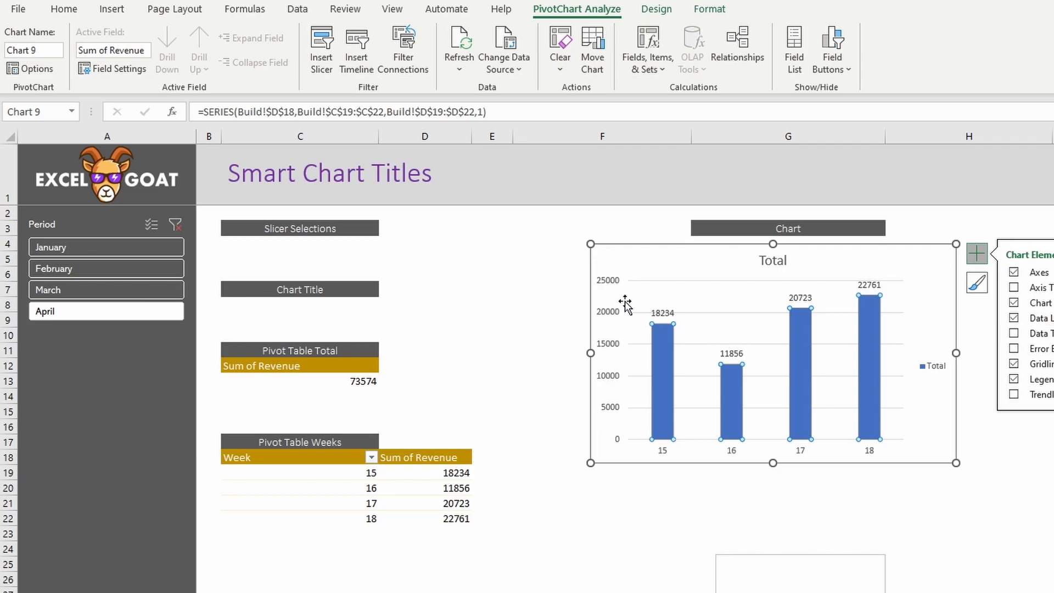
Remove the vertical axis, the gridlines and the legend from the revenue chart.
left_click(617, 317)
key("Delete")
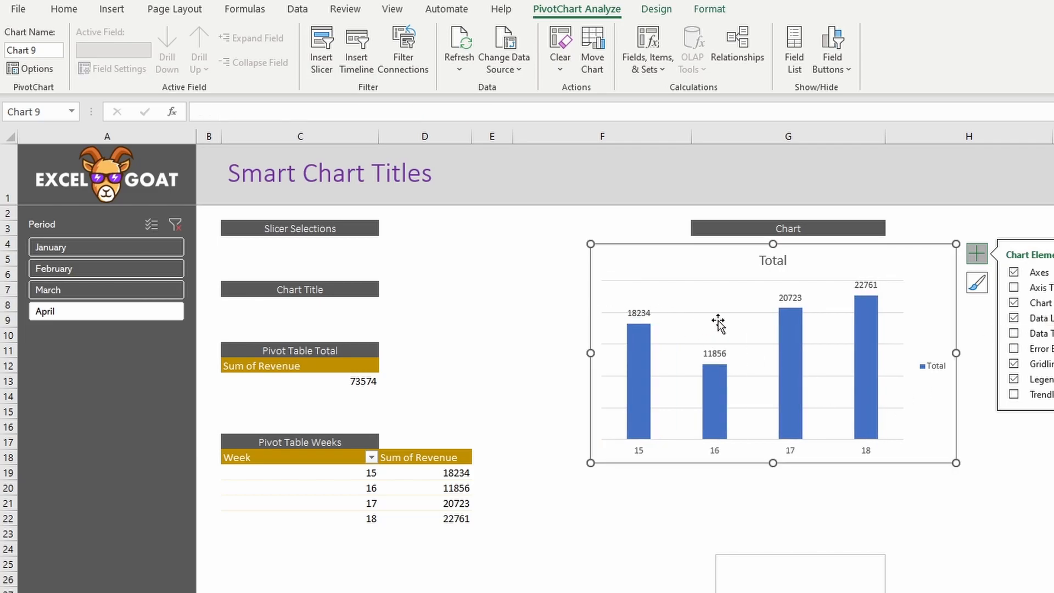
key("Delete")
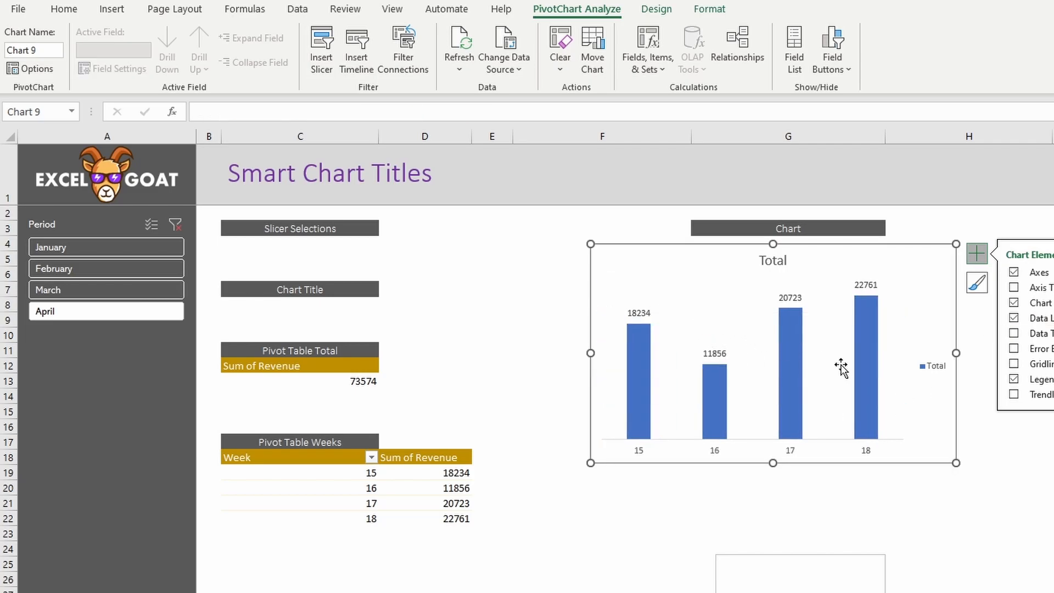
left_click(931, 367)
key("Delete")
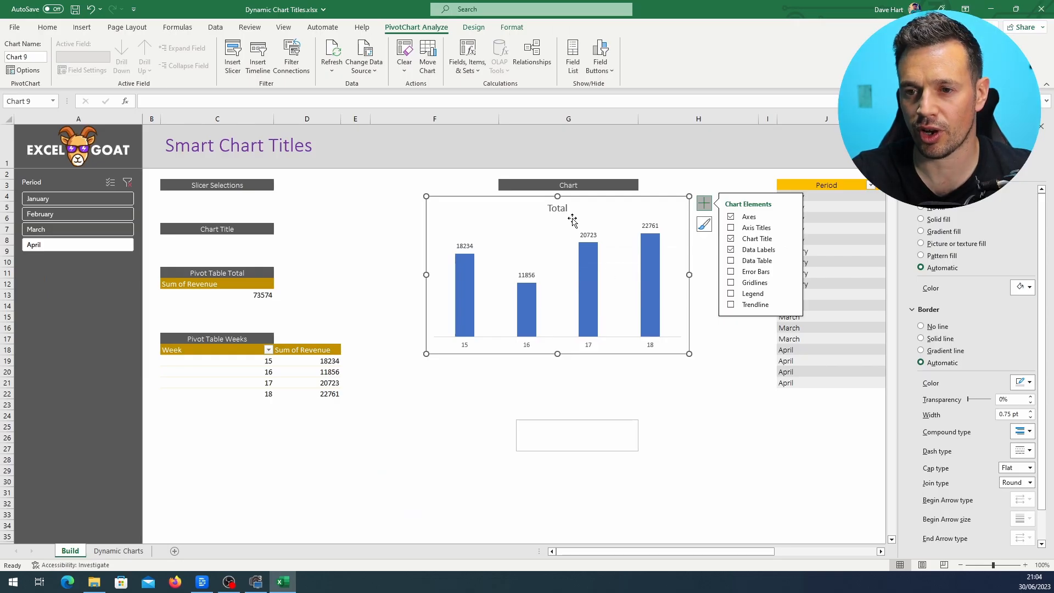
left_click(556, 209)
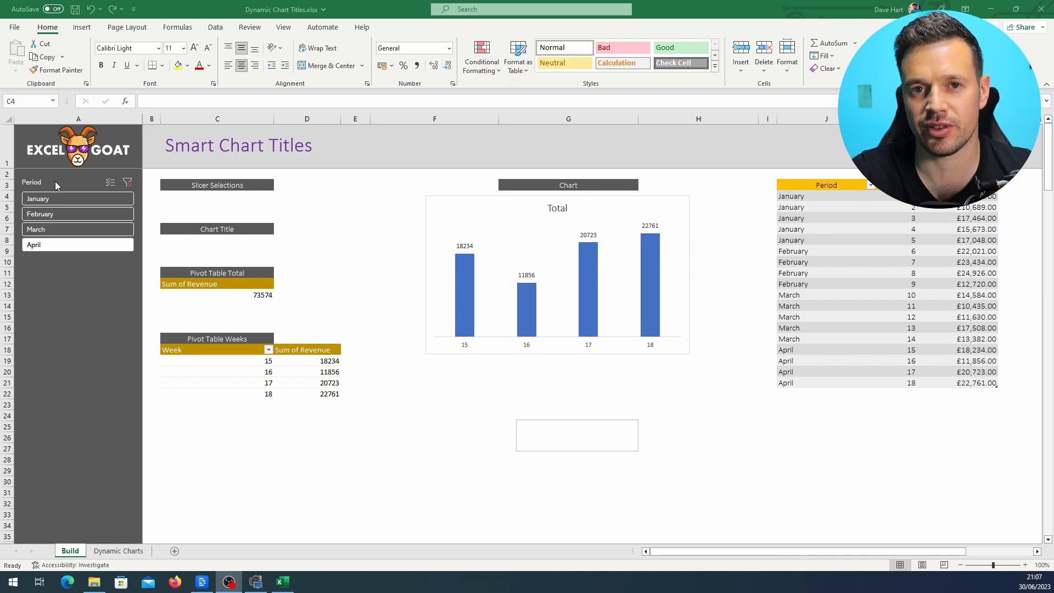
Copy the Pivot Table Total pivot table and paste the copy at cell C26, below the Pivot Table Weeks pivot table.
left_click(237, 196)
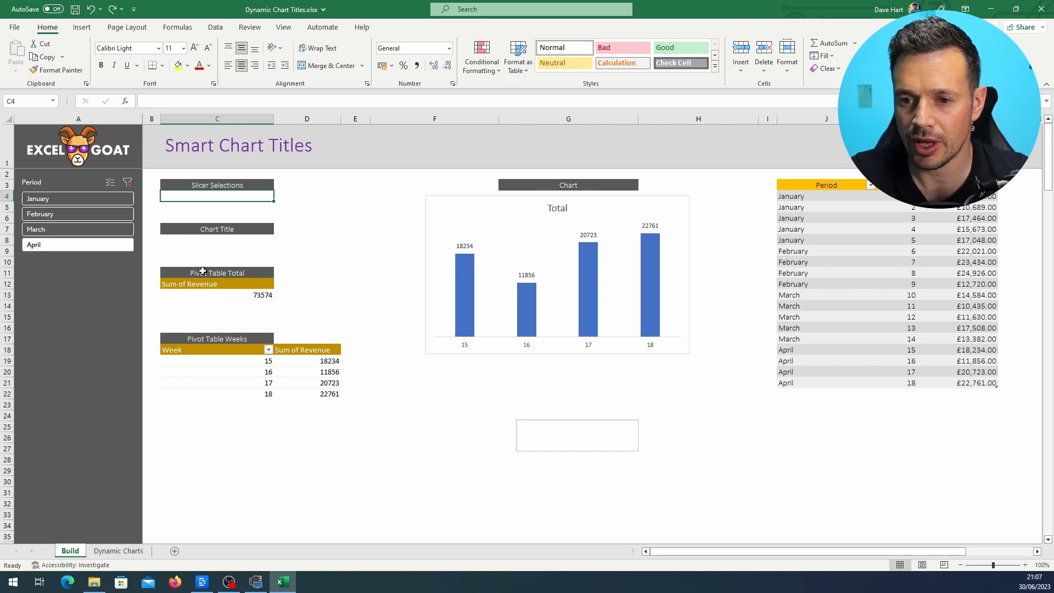
left_click_drag(241, 287, 244, 294)
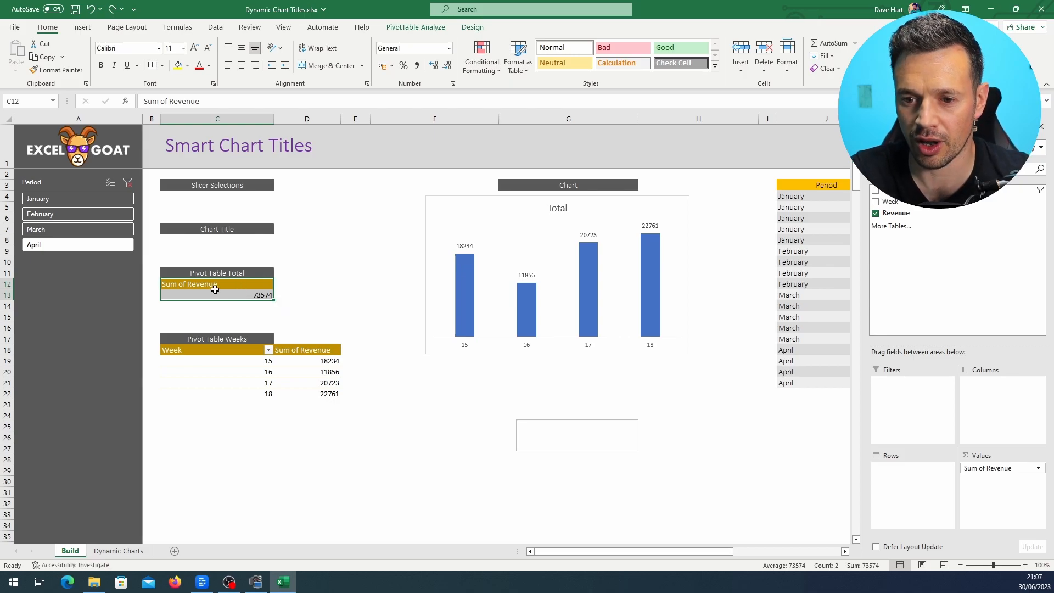
left_click_drag(238, 287, 261, 295)
right_click(261, 295)
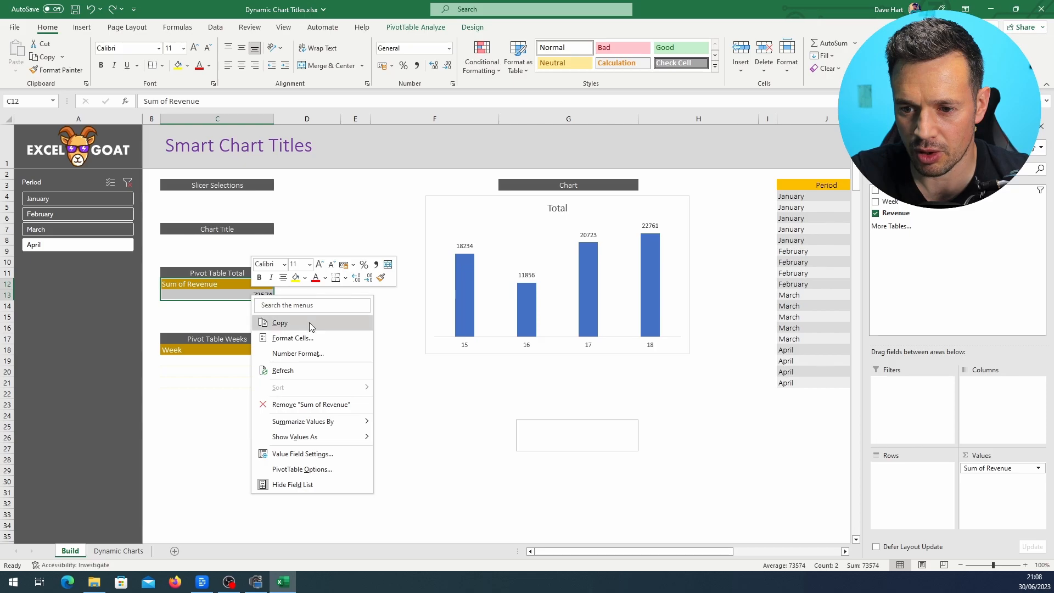
left_click(278, 324)
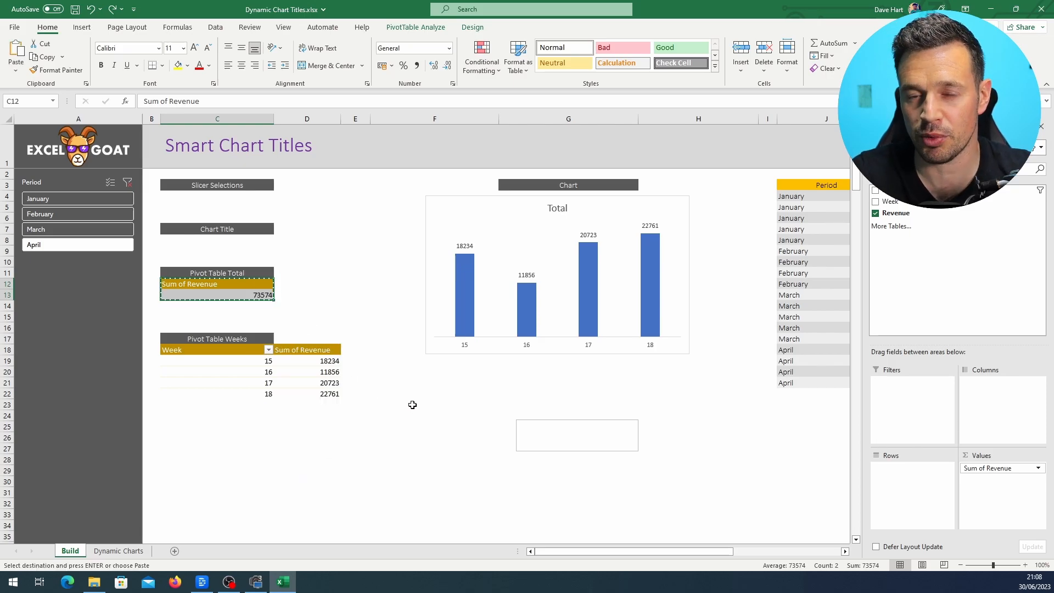
right_click(251, 436)
left_click(280, 166)
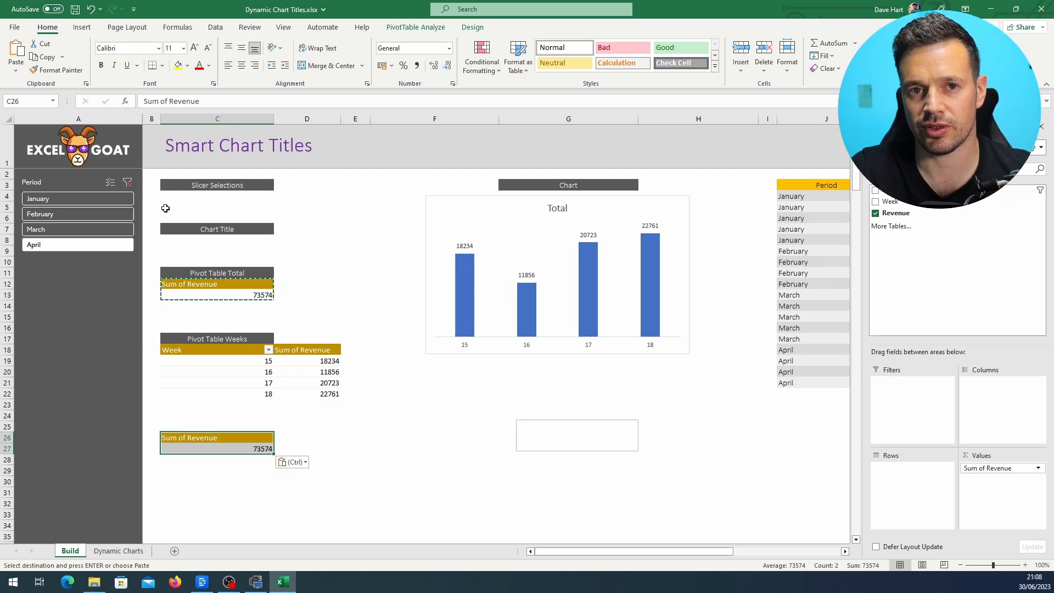
Add Period as a report filter to the copied pivot table and view its filter list without changing the selection.
left_click_drag(1032, 191, 919, 392)
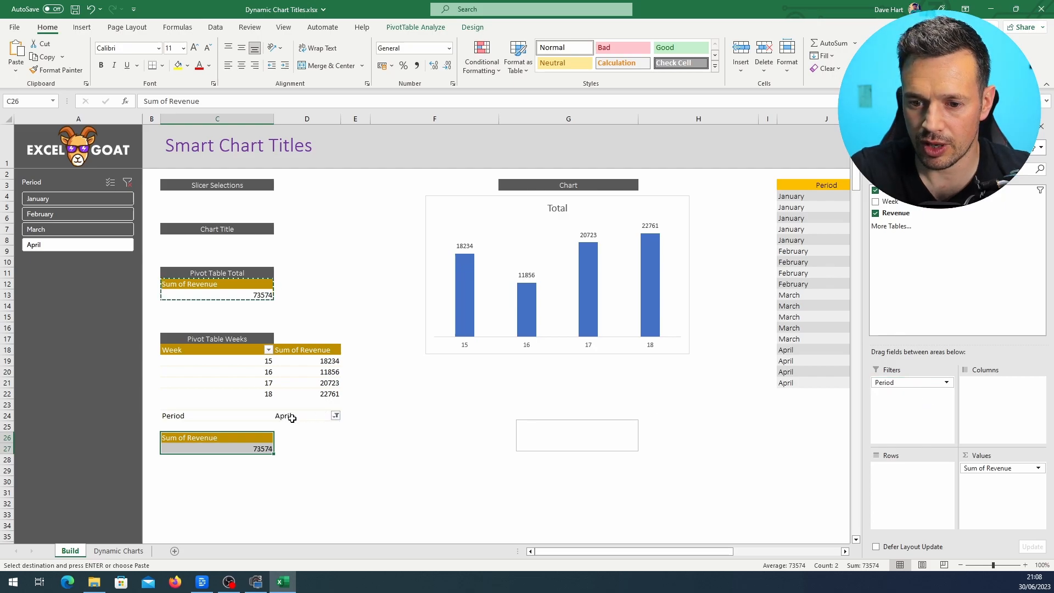
left_click_drag(217, 414, 317, 416)
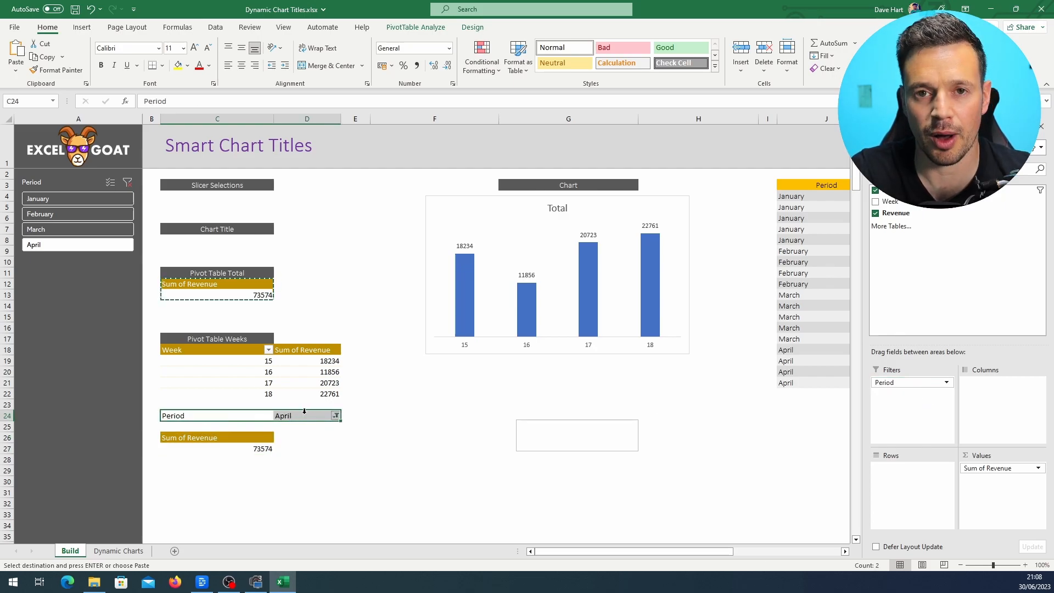
left_click(336, 416)
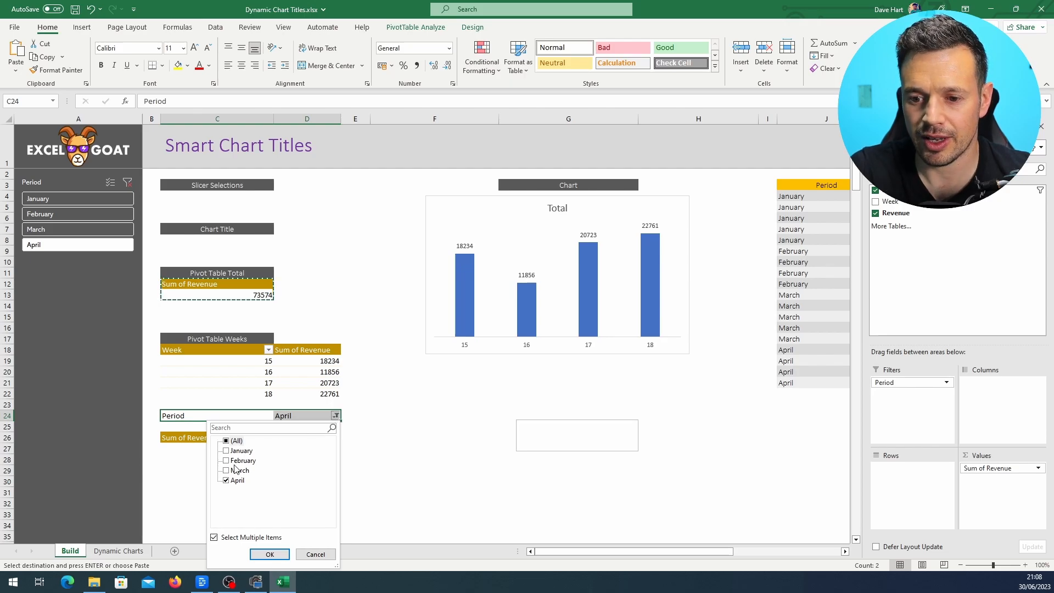
left_click(316, 554)
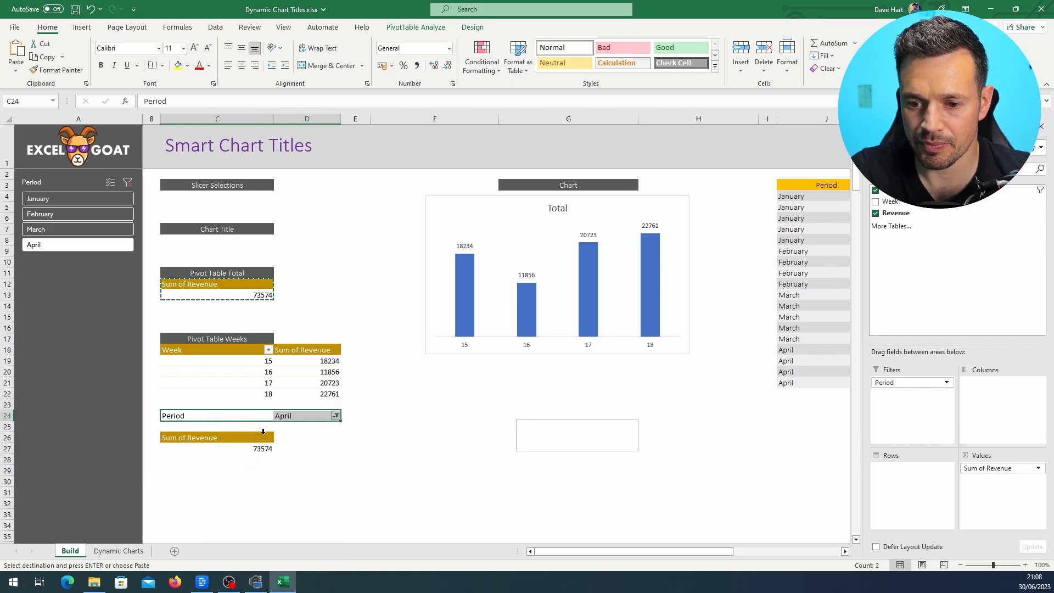
Remove Revenue from the copied pivot table and move the remaining Period filter to cell C4 under the Slicer Selections heading.
left_click(246, 439)
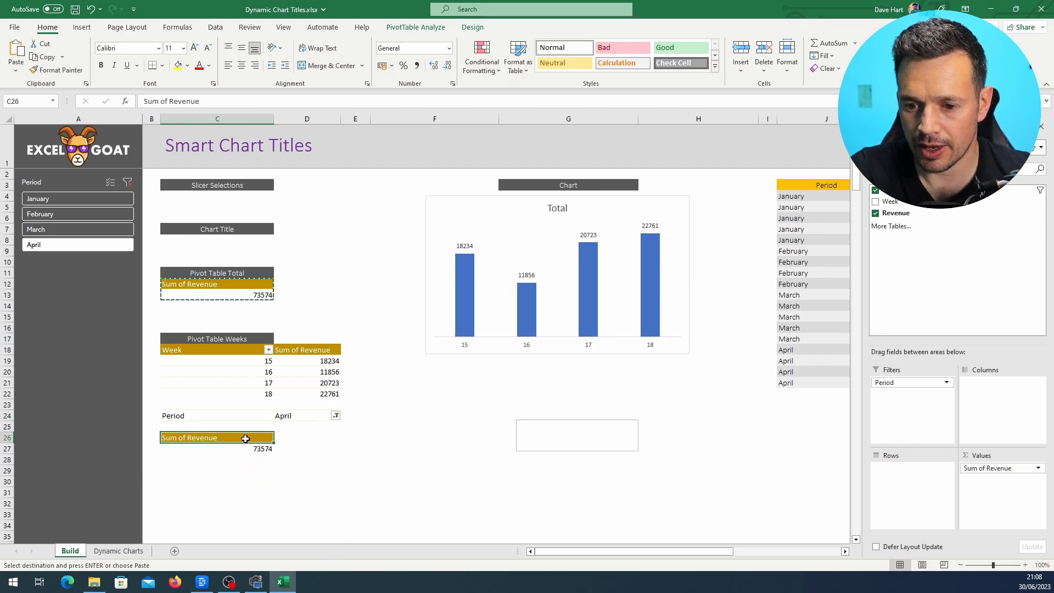
left_click(876, 213)
left_click_drag(251, 417, 312, 192)
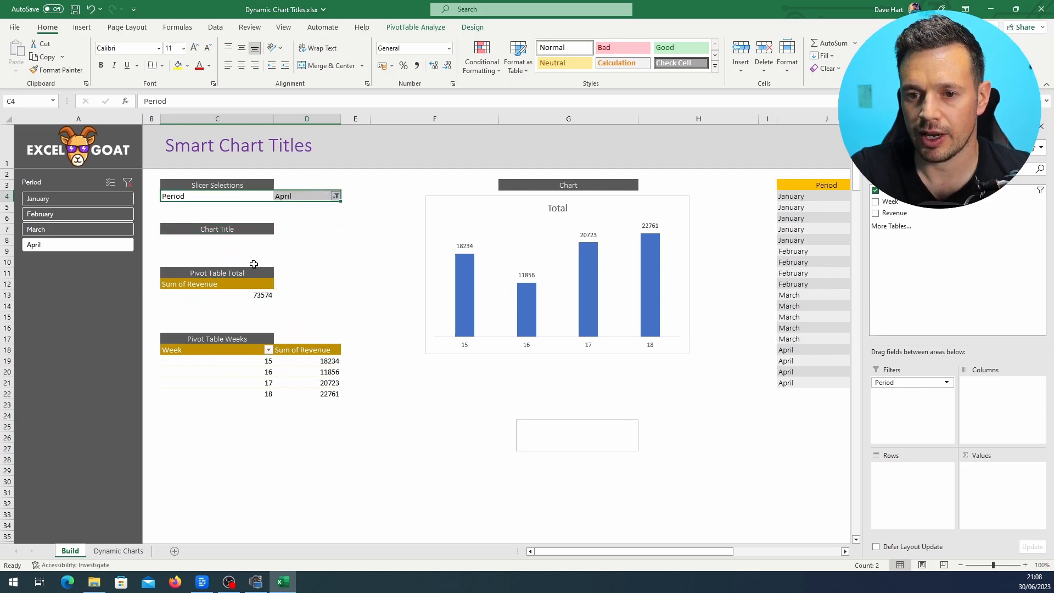
left_click(229, 196)
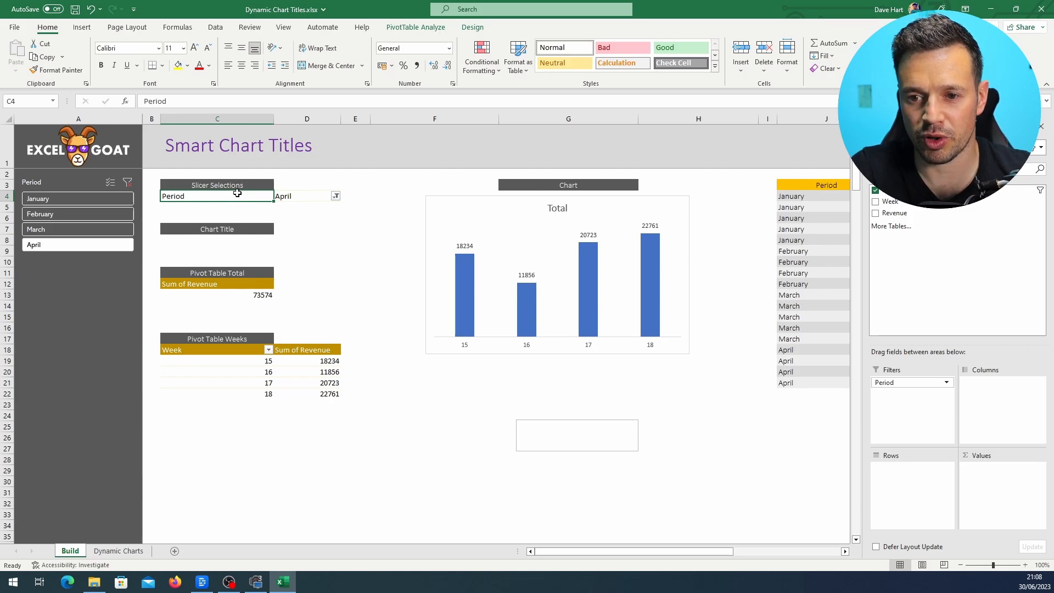
left_click(231, 229)
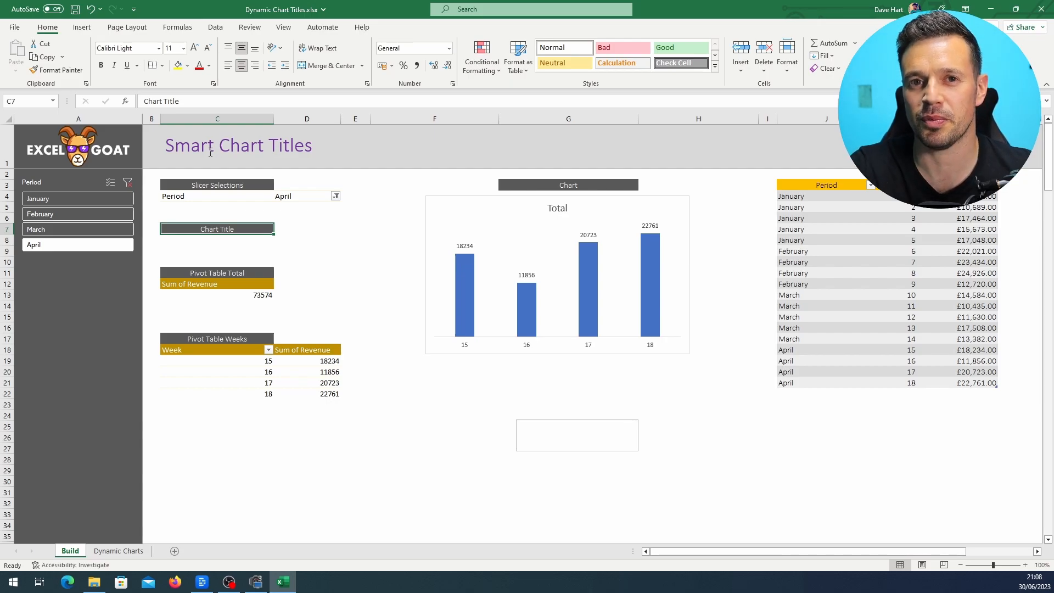
Select March, February and January in turn in the Period slicer to check the Period filter in row 4.
left_click(243, 196)
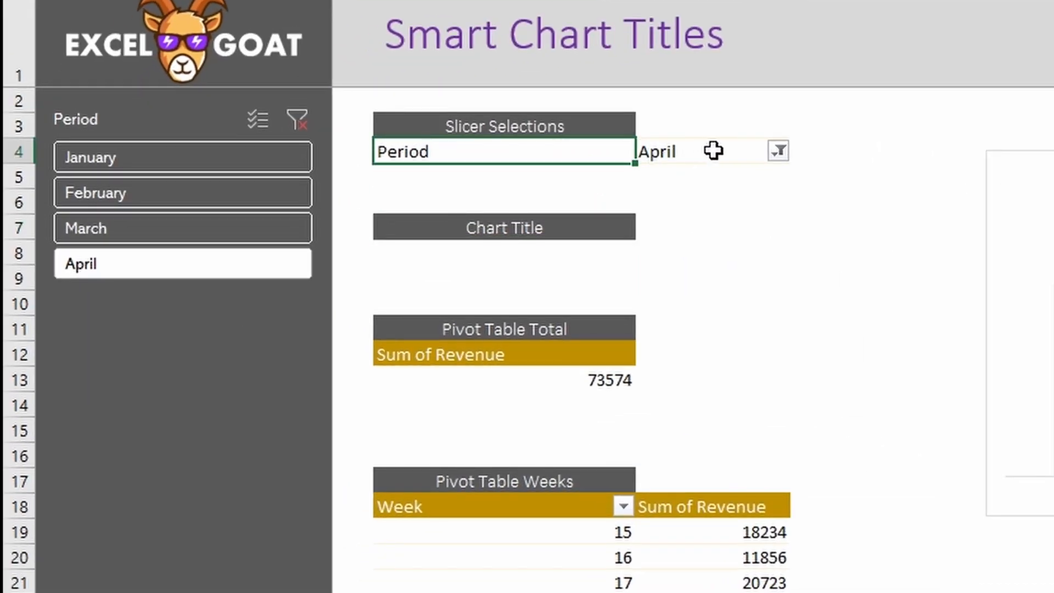
left_click(259, 226)
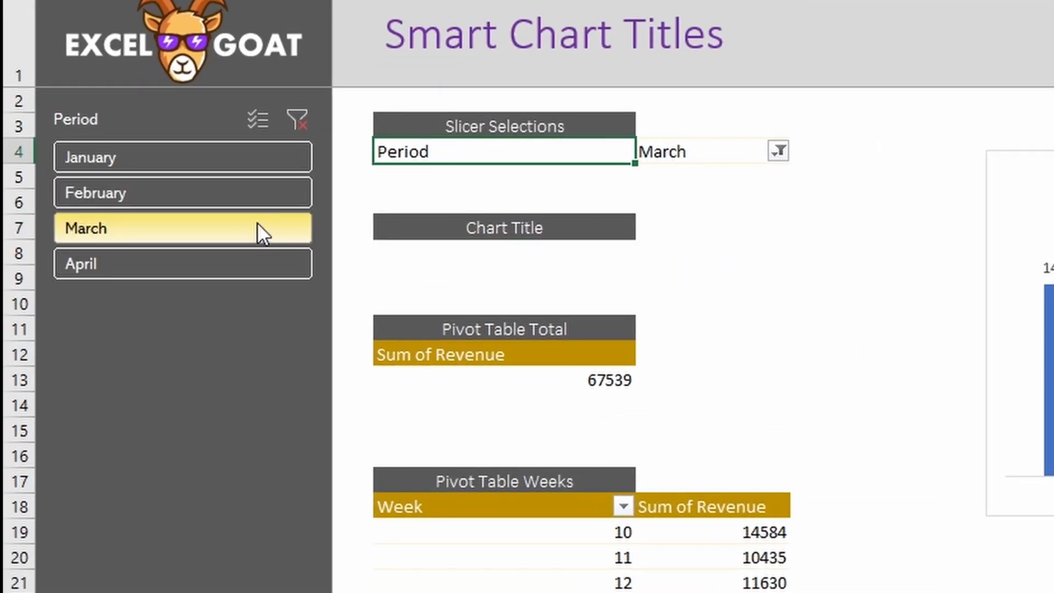
left_click(246, 187)
left_click(240, 156)
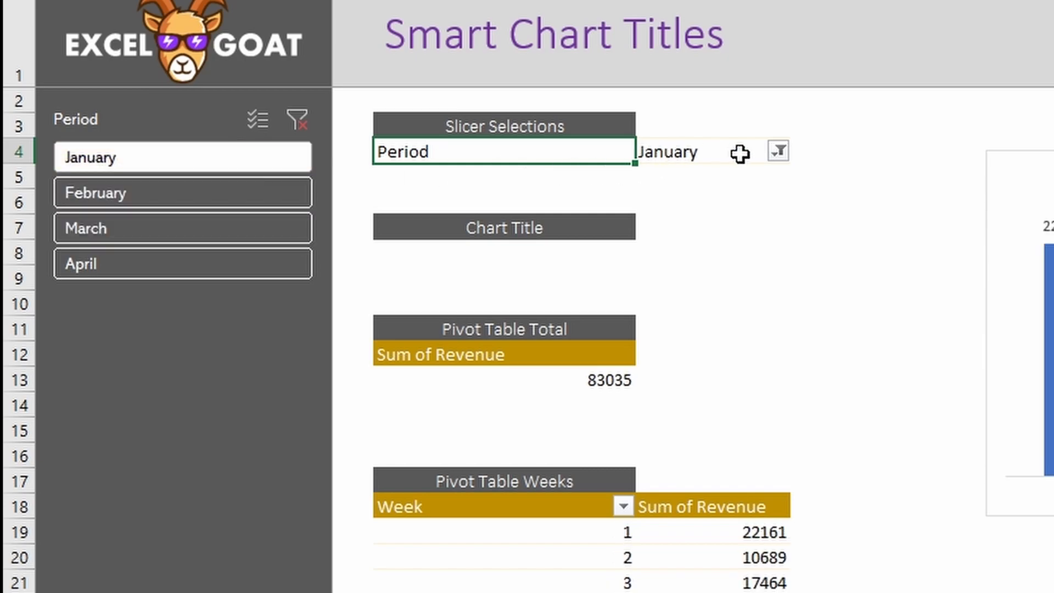
left_click(692, 151)
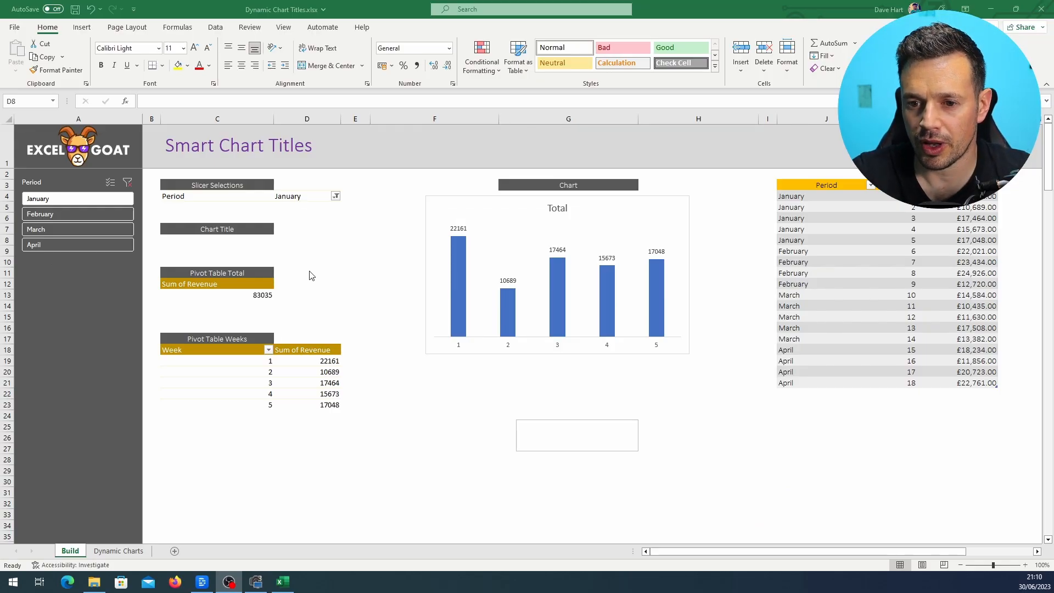
Enter a CONCATENATE formula in cell C8 that joins the text "Revenue for " with the selected period in D4.
left_click(236, 241)
type("=")
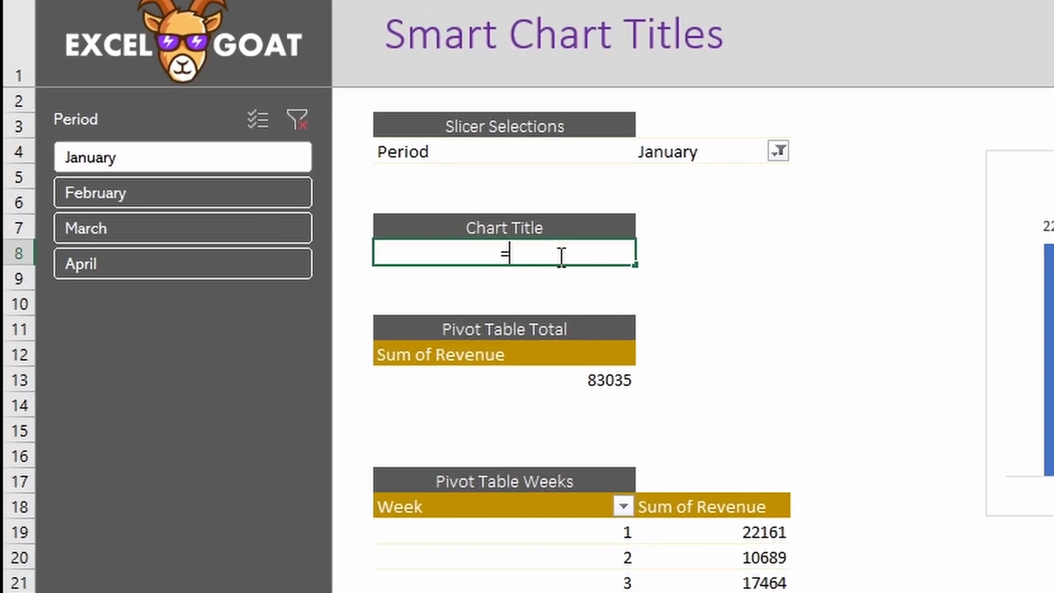
type("concatenate(")
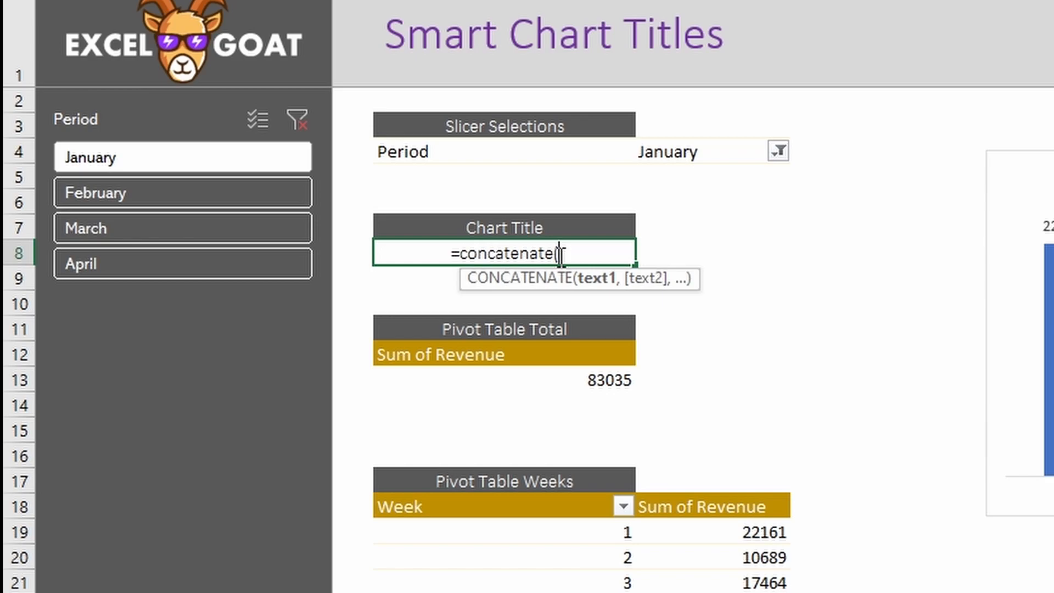
type("\"Reve")
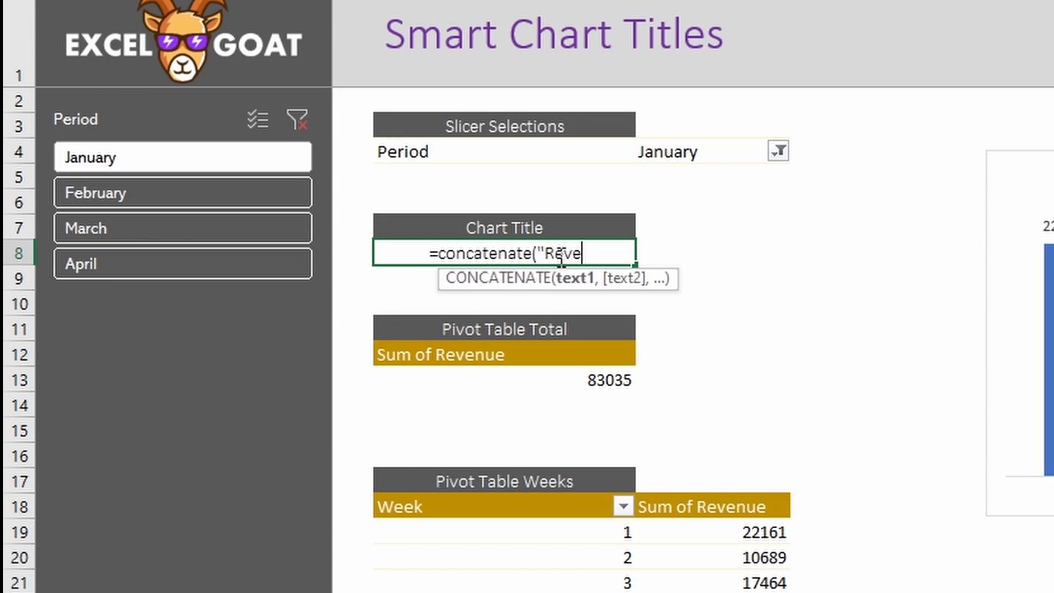
type("nue for \"")
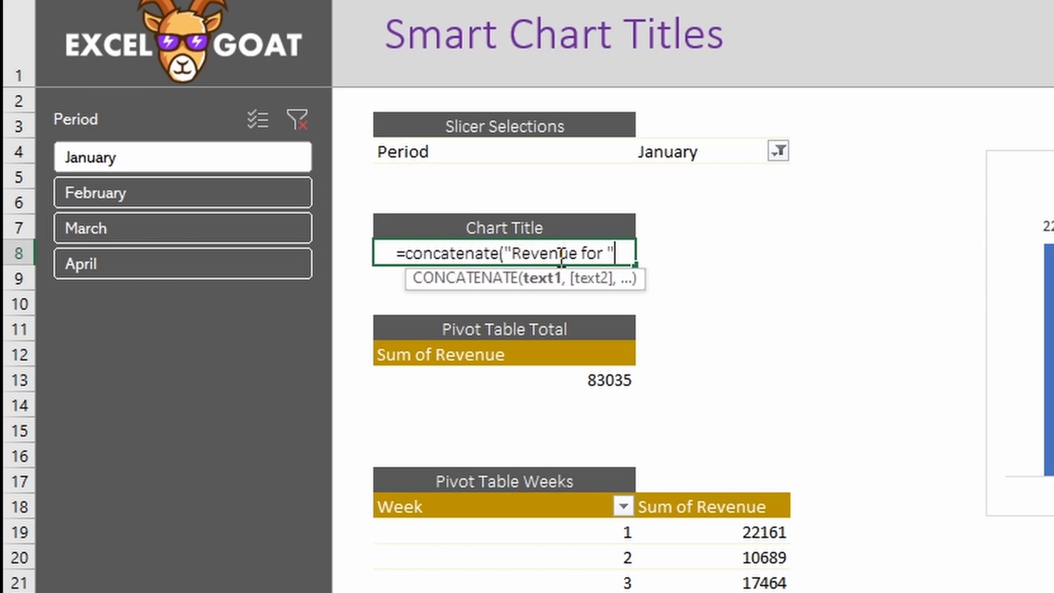
type(",")
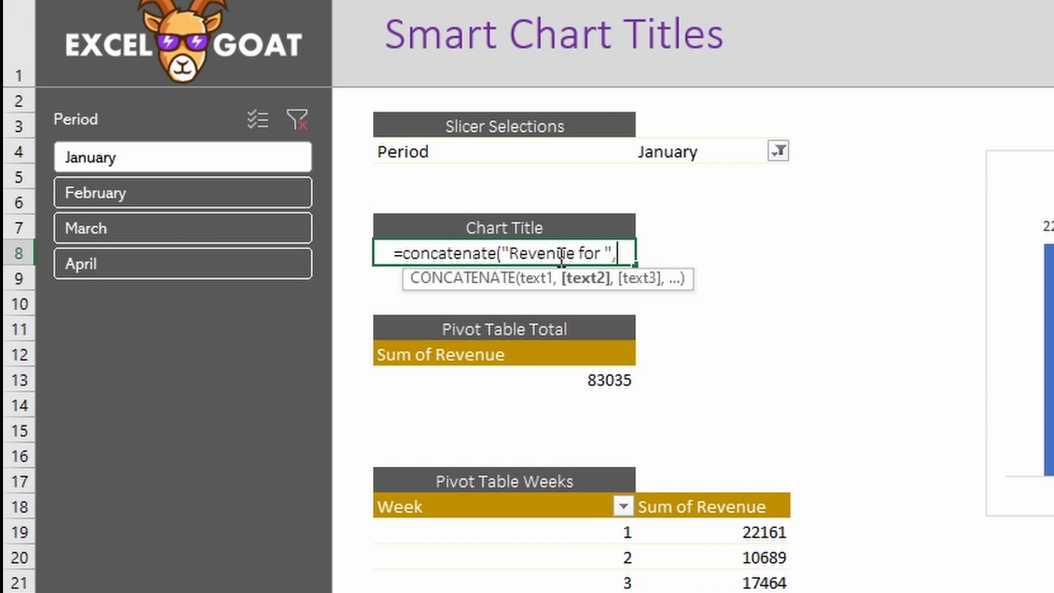
left_click(708, 155)
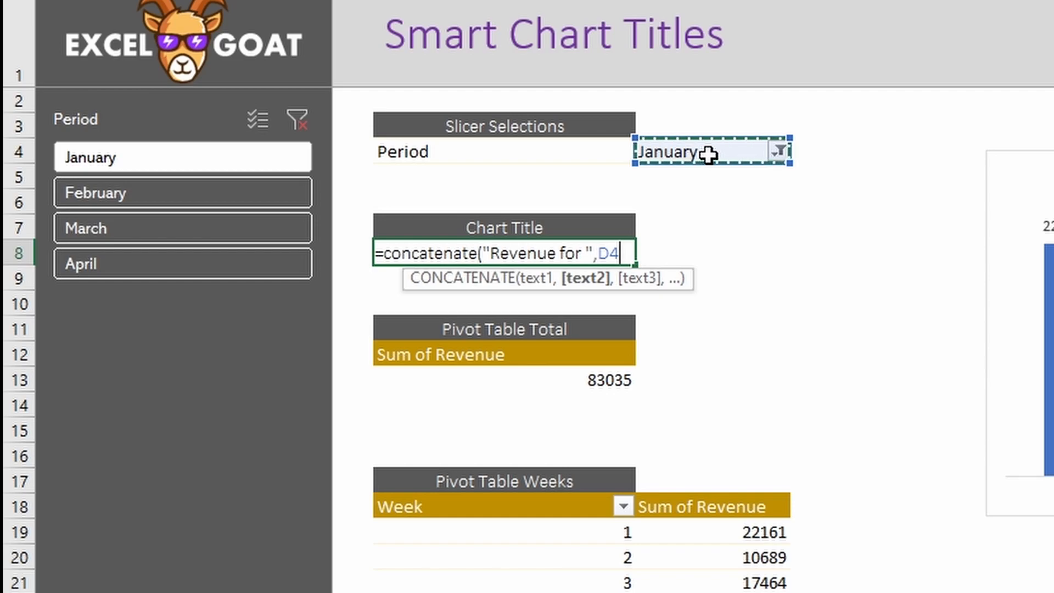
type(")")
key("Return")
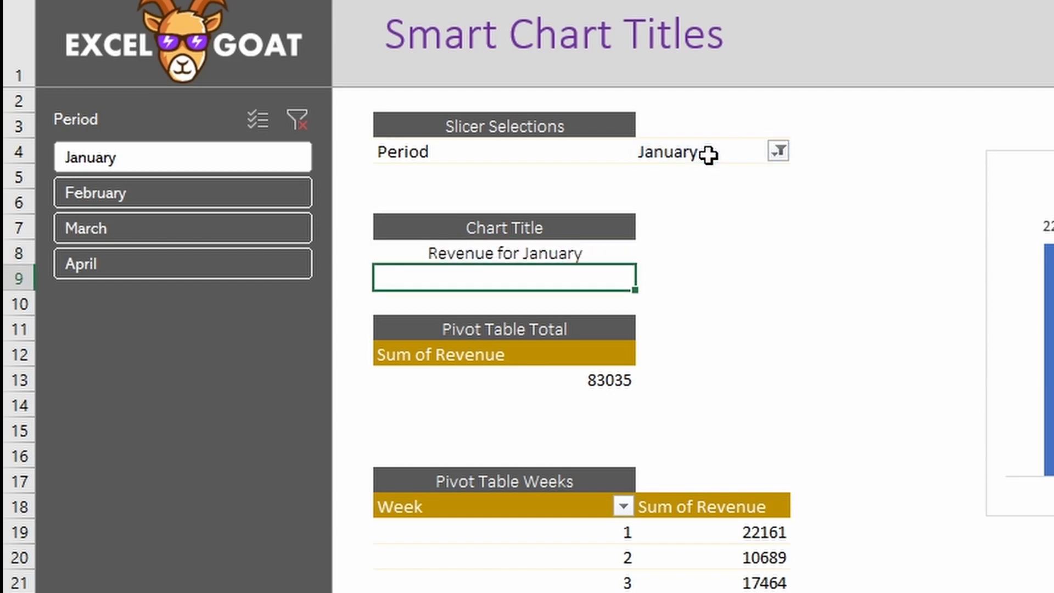
Test the chart title formula by filtering the Period slicer to February, March and finally April.
left_click(533, 255)
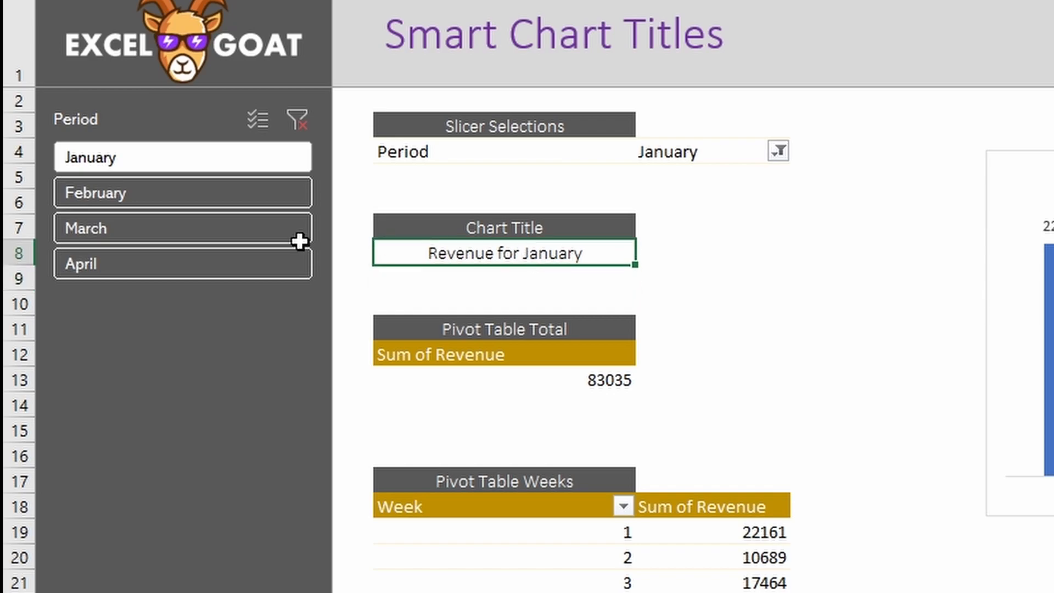
left_click(219, 182)
left_click(231, 229)
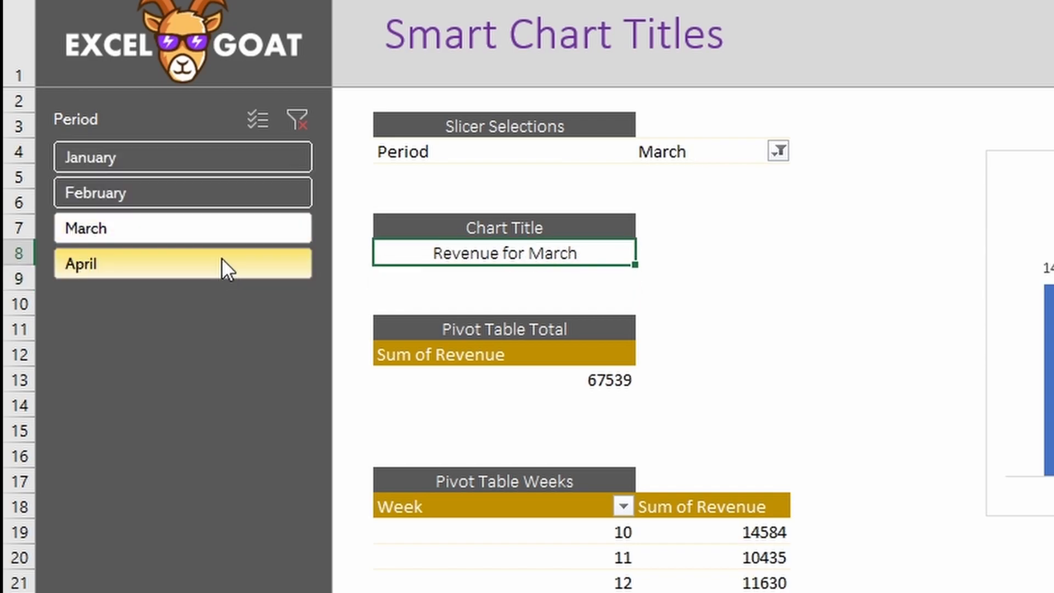
left_click(223, 263)
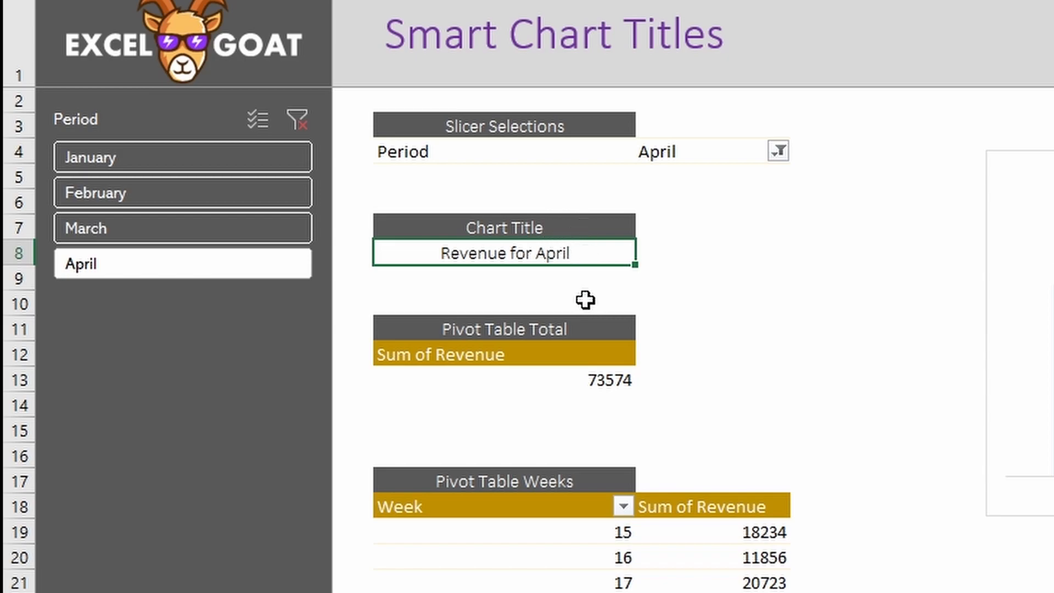
Link the revenue chart's title to the Chart Title text in cell C8 on the Build sheet.
left_click(1036, 283)
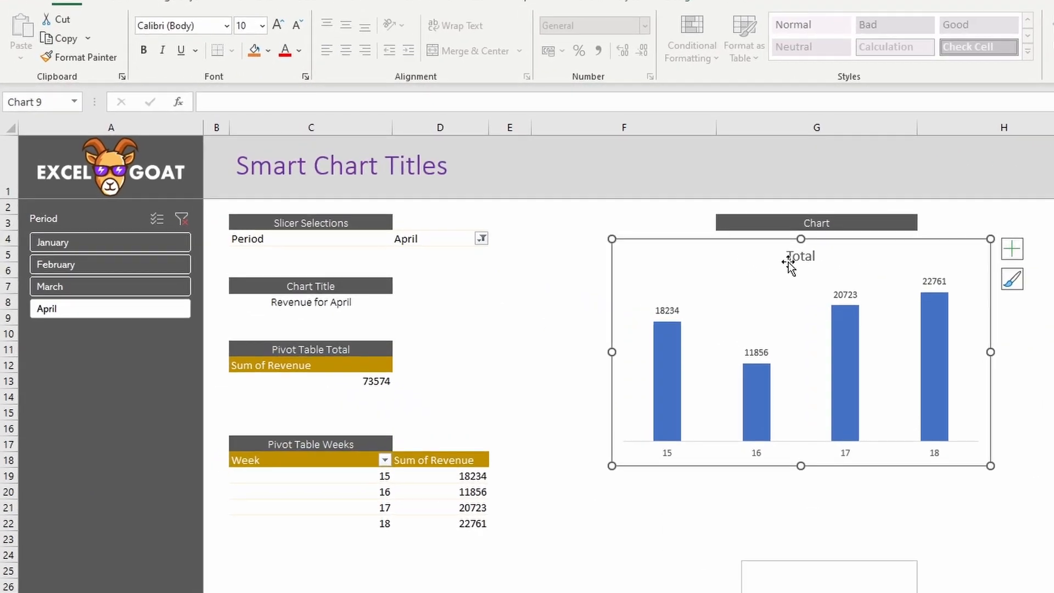
left_click(556, 209)
left_click(799, 257)
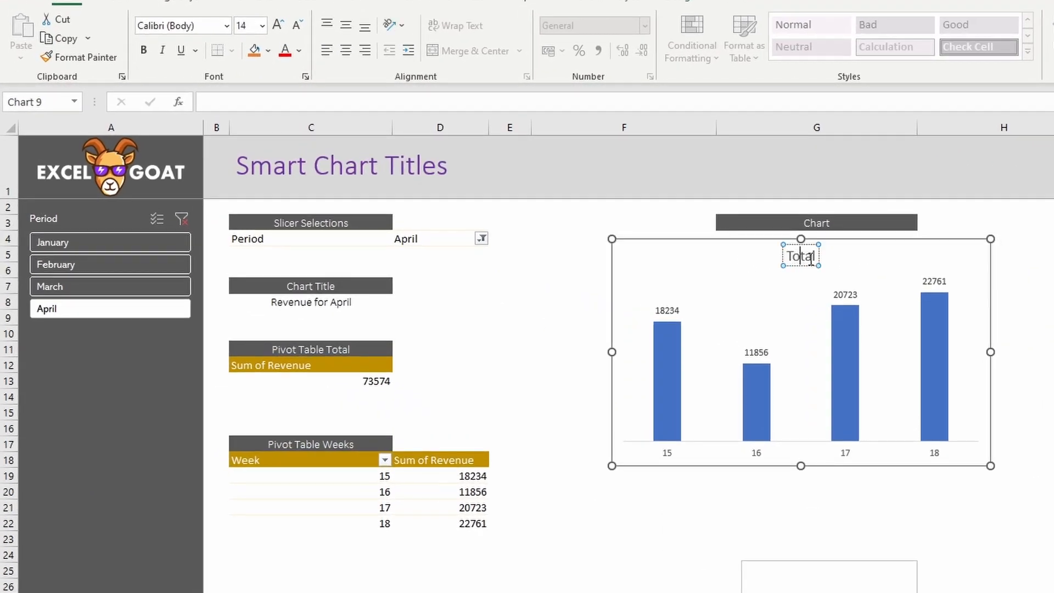
left_click(262, 102)
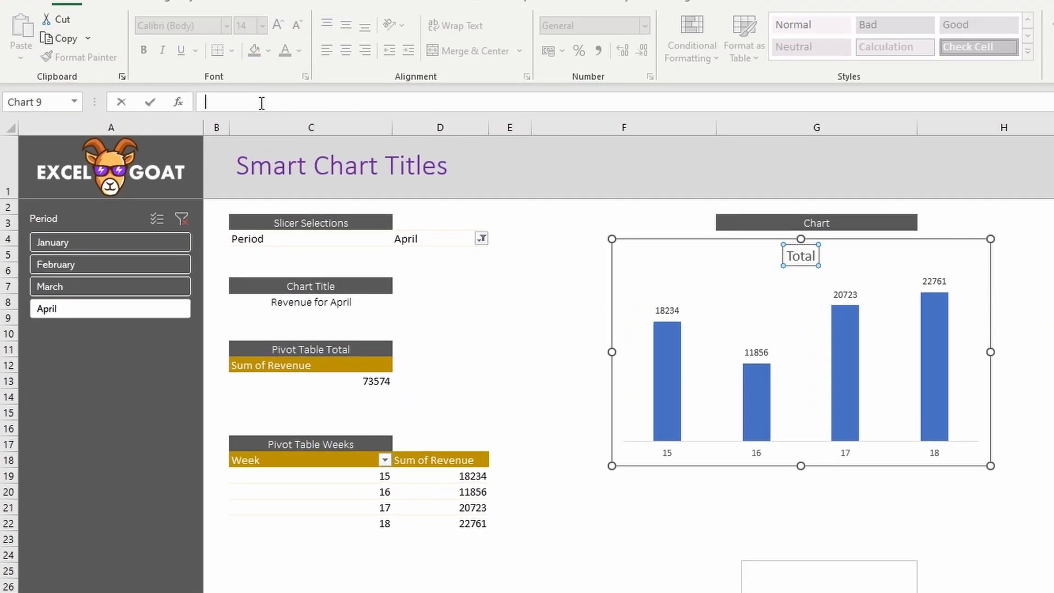
type("=")
left_click(314, 304)
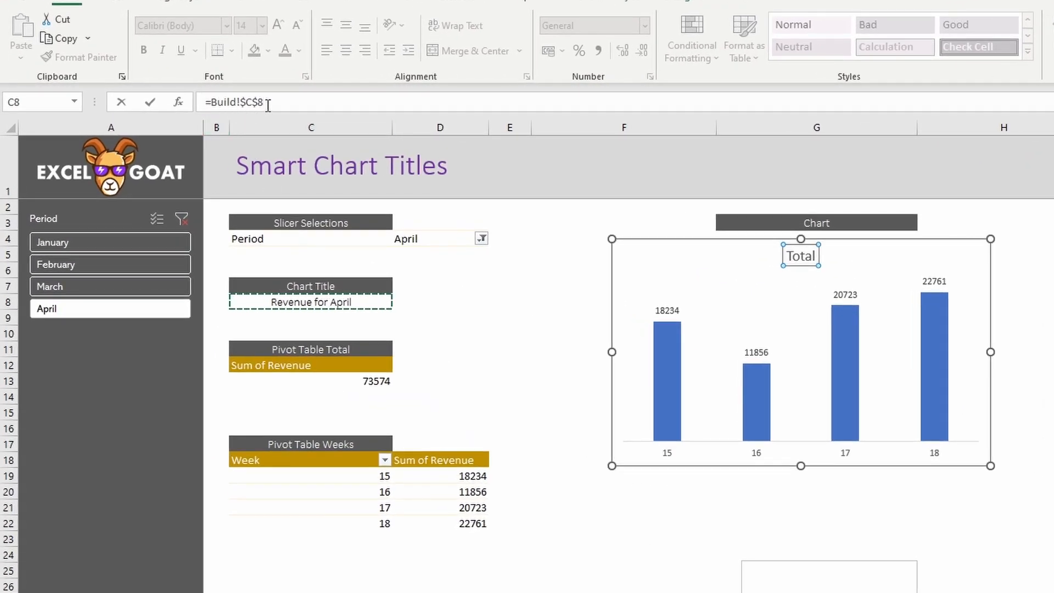
key("Return")
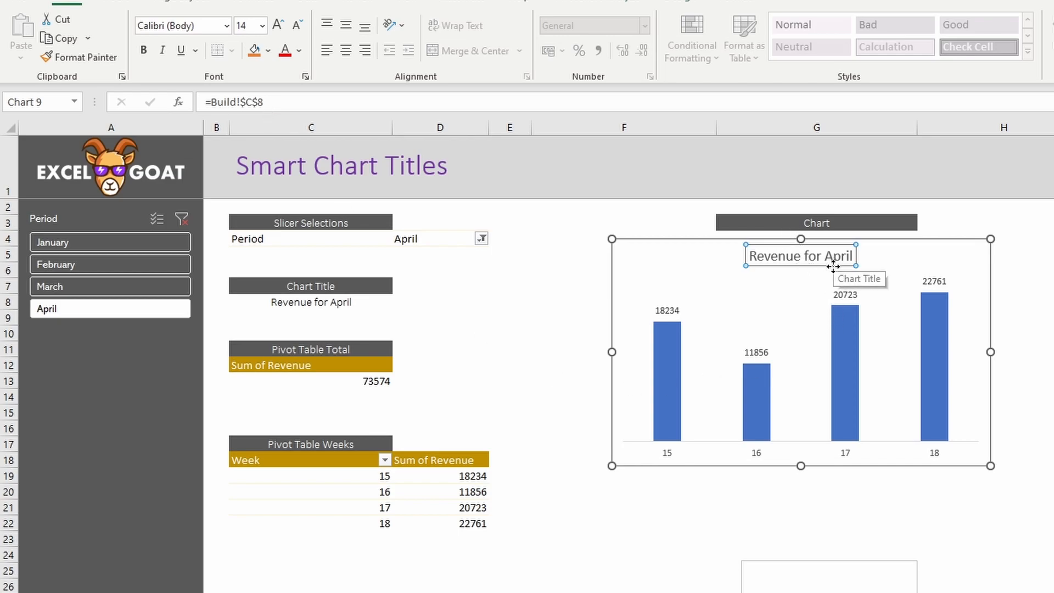
Filter the Period slicer to March, February and finally January to test the linked chart title.
left_click(149, 285)
left_click(139, 262)
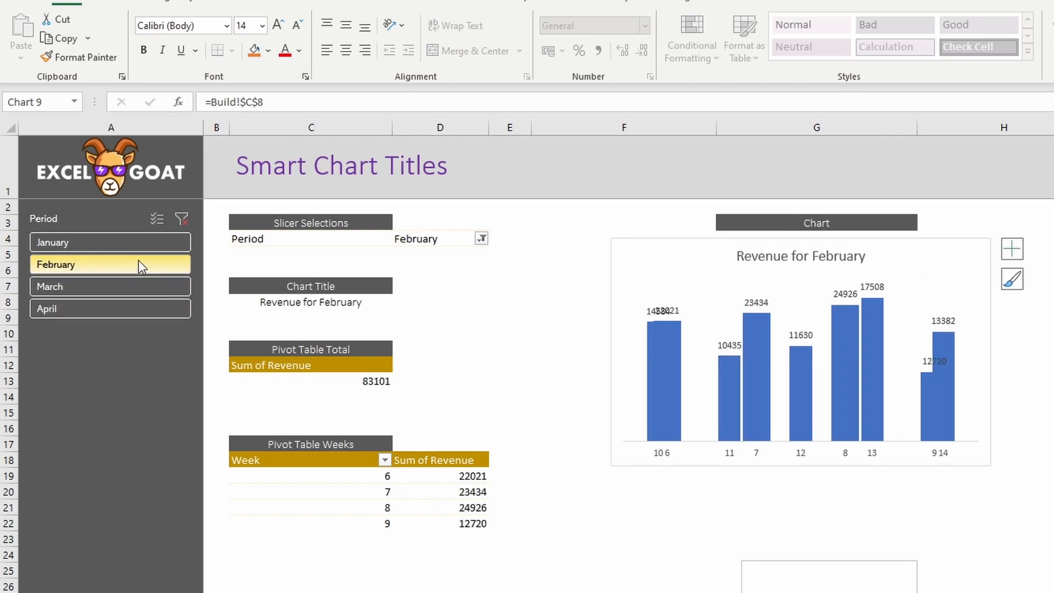
left_click(140, 254)
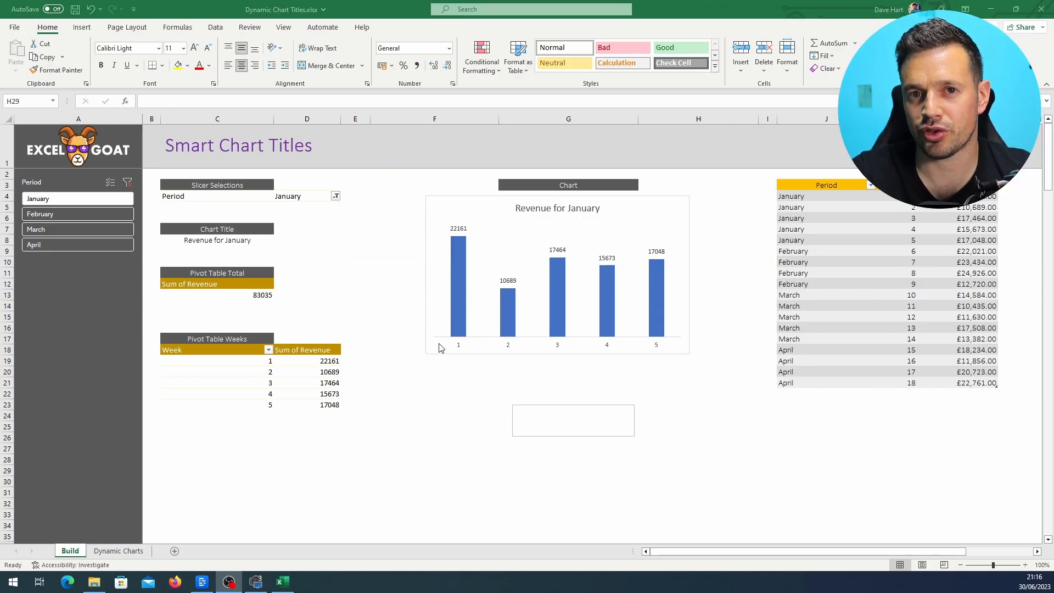
Insert a second text box beside the empty one below the chart and undo the insertion.
left_click(601, 405)
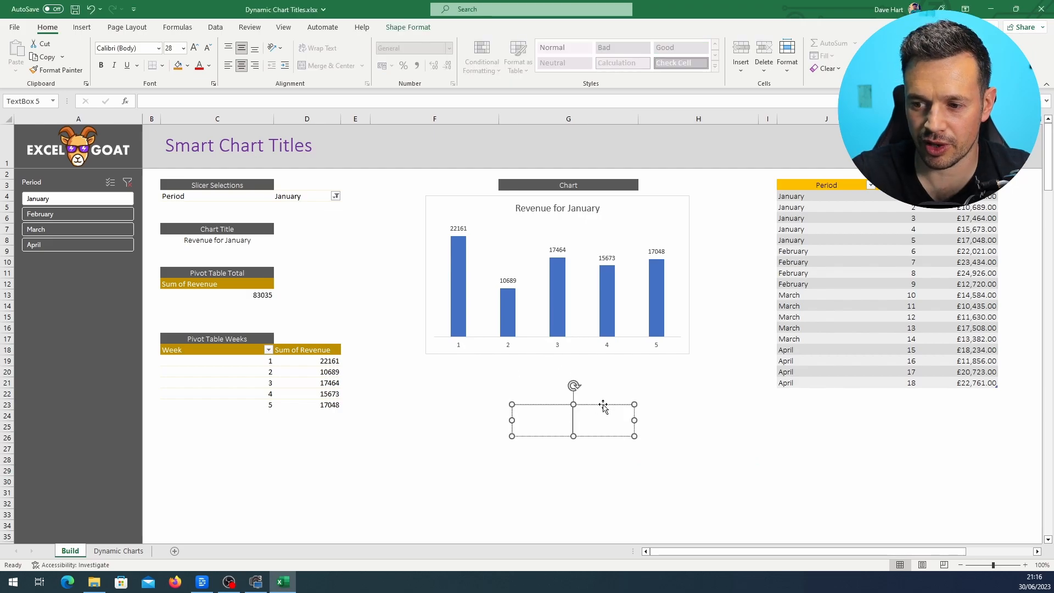
left_click(674, 392)
left_click(82, 27)
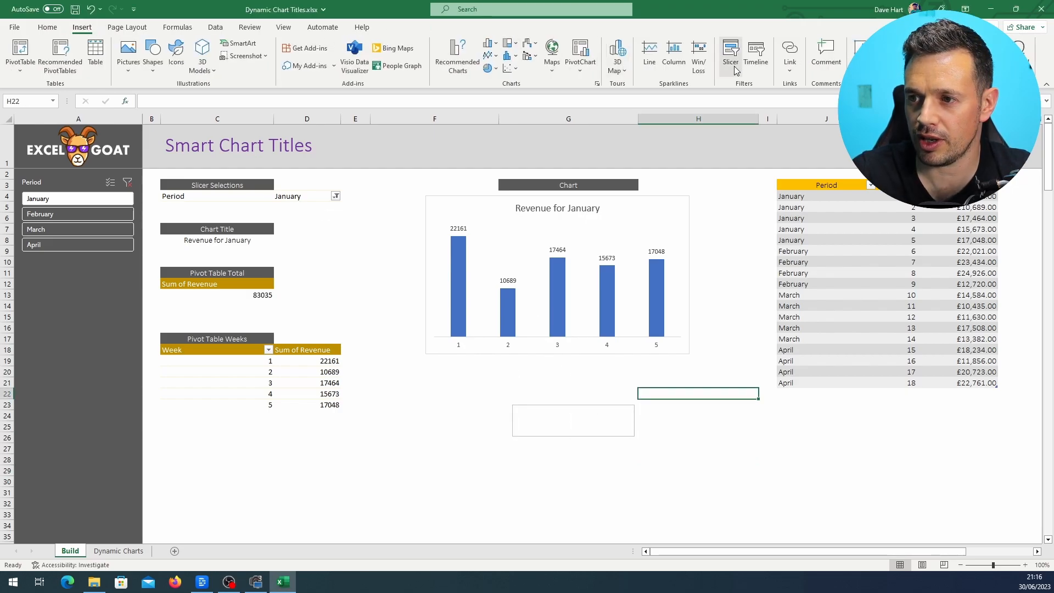
left_click(865, 55)
left_click_drag(693, 407, 818, 441)
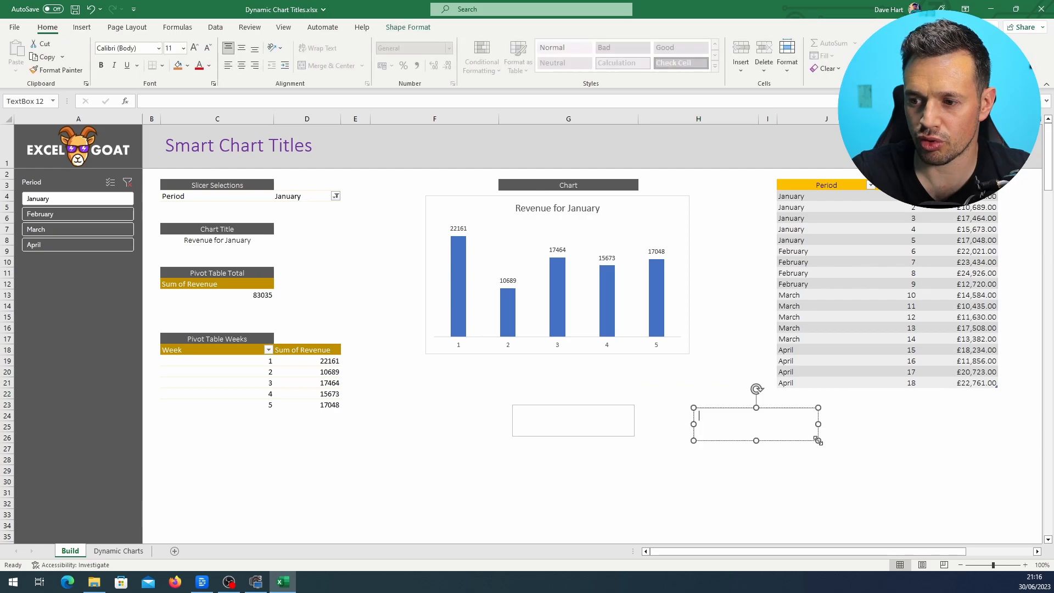
key("ctrl+z")
left_click(761, 454)
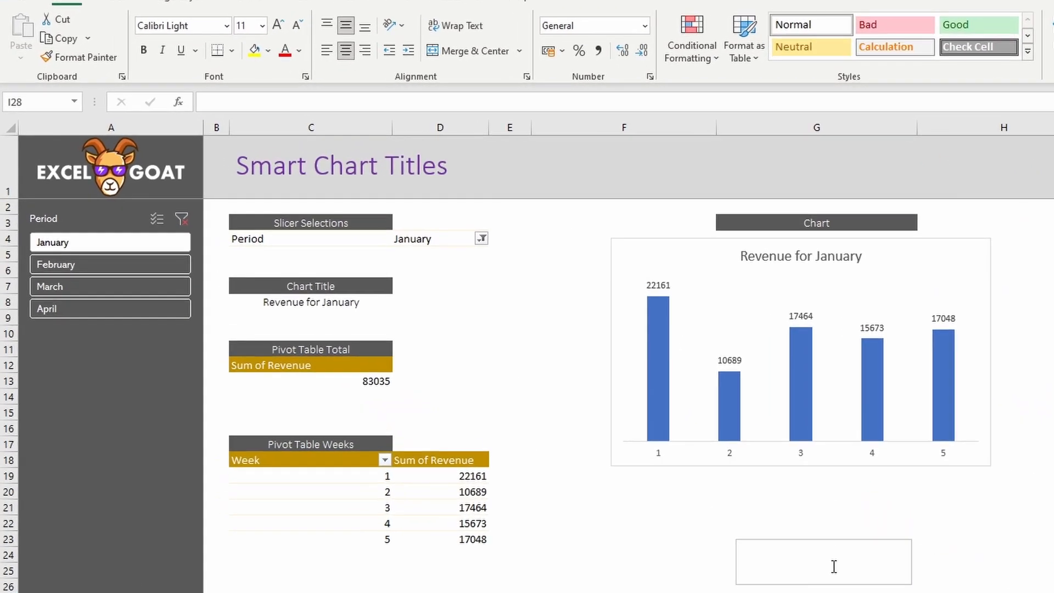
Link the empty text box below the chart to the Chart Title text in cell C8.
left_click(833, 566)
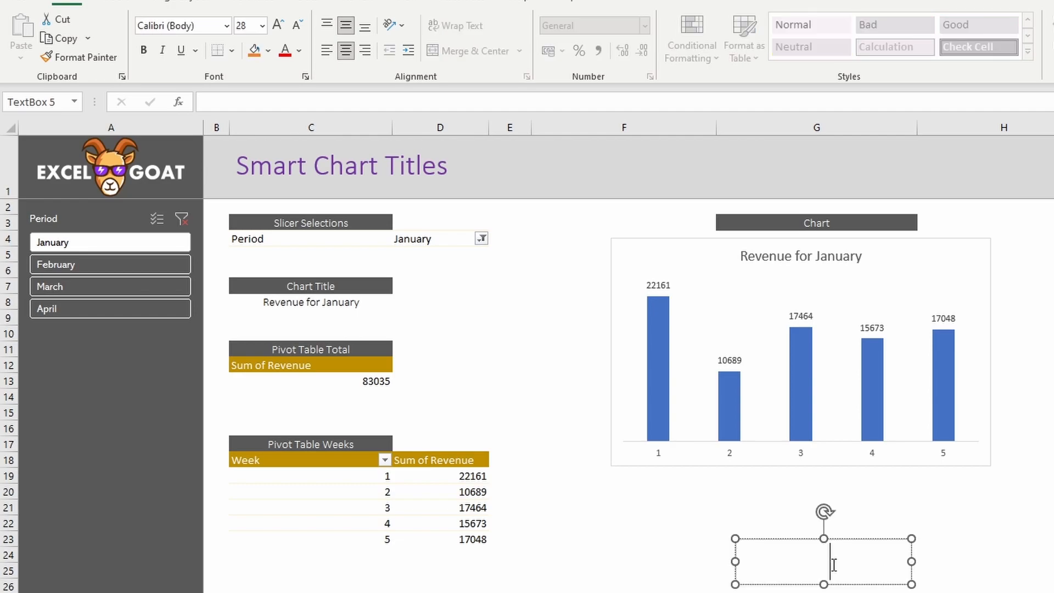
left_click(262, 101)
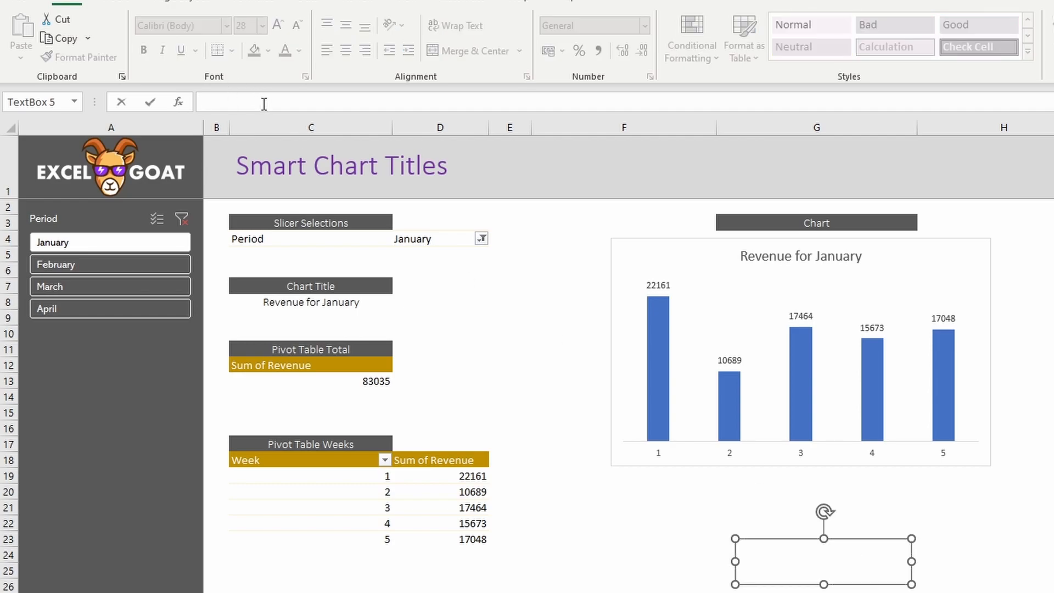
left_click(359, 303)
key("Return")
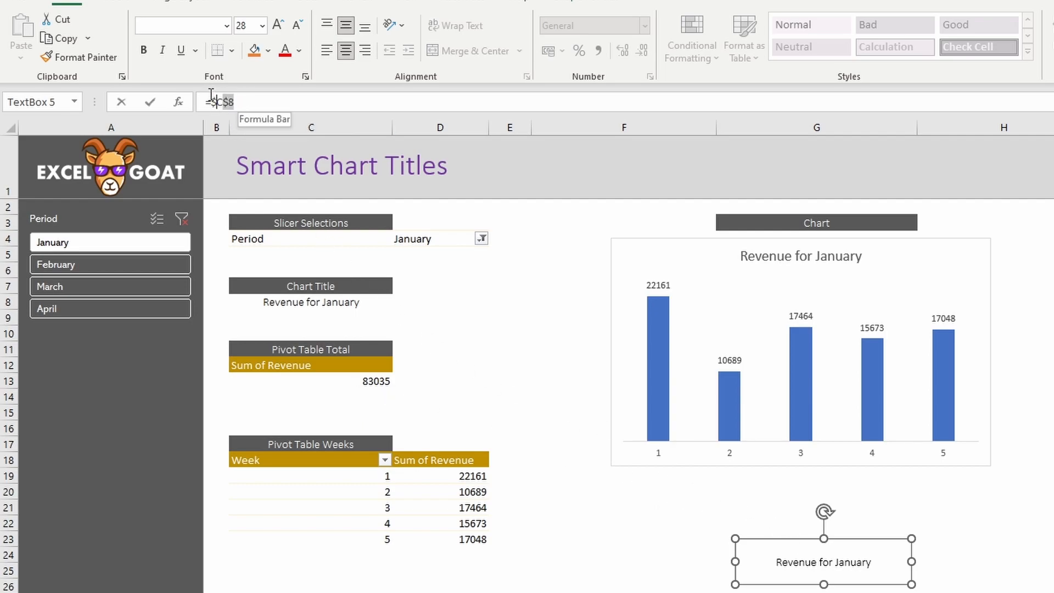
Try to relink the text box to the revenue total by picking pivot table cell C13 as its reference.
left_click(237, 102)
key("BackSpace")
key("BackSpace")
key("BackSpace")
key("BackSpace")
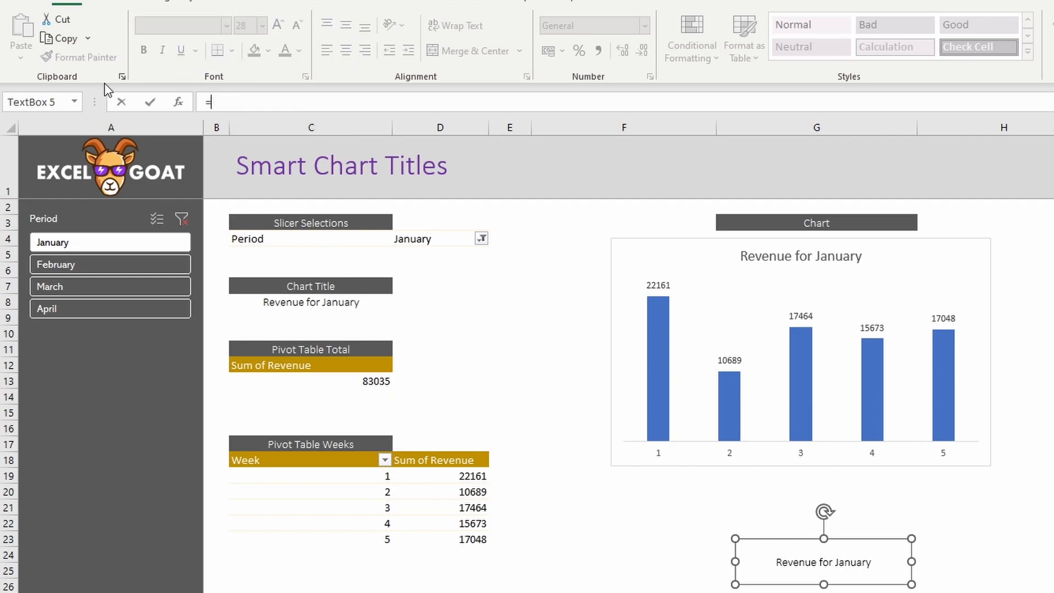
left_click(363, 383)
key("Return")
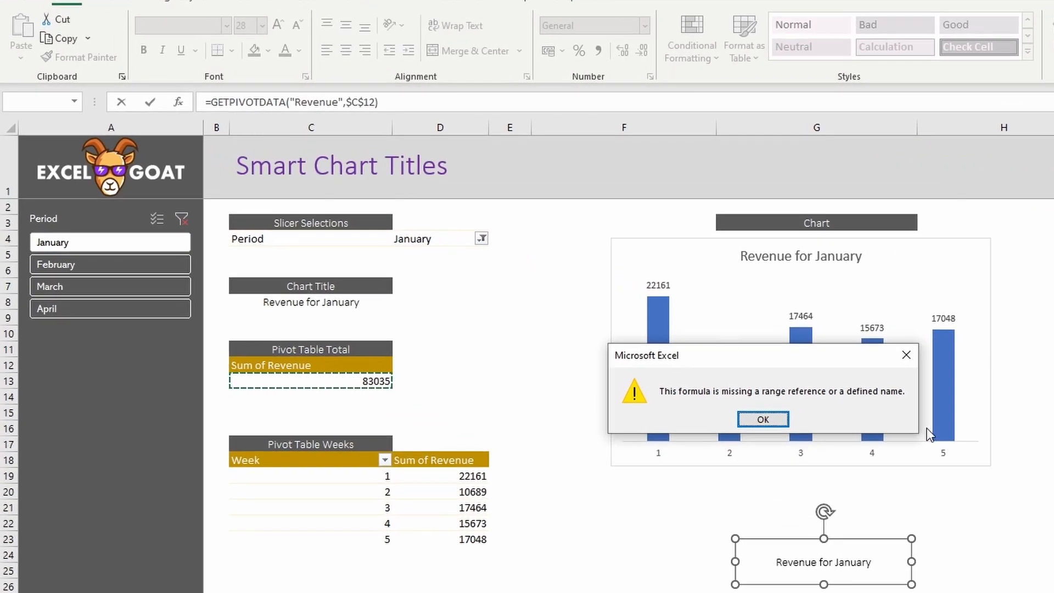
left_click(764, 419)
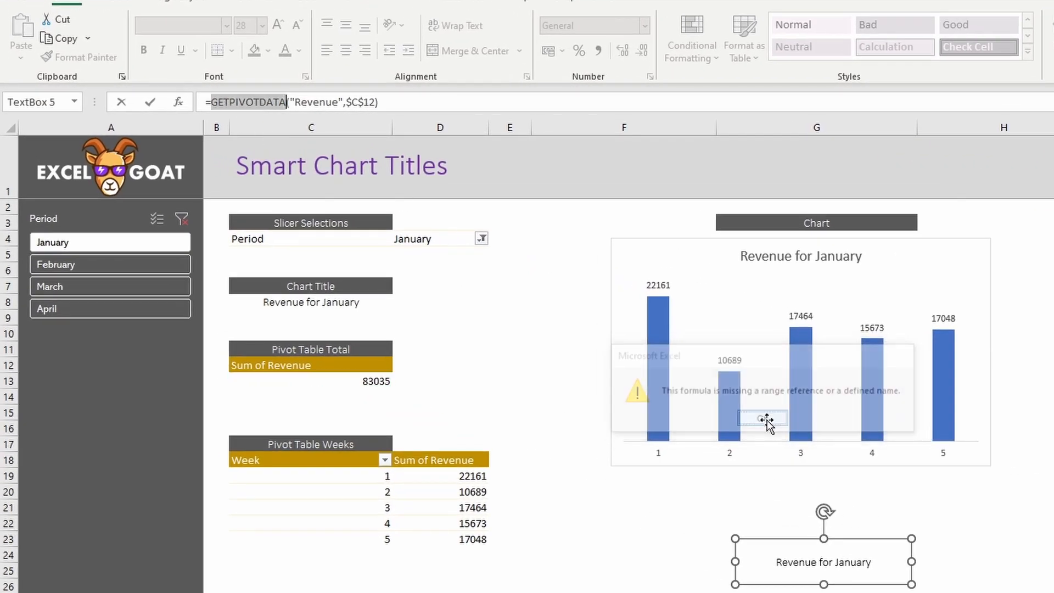
left_click(332, 377)
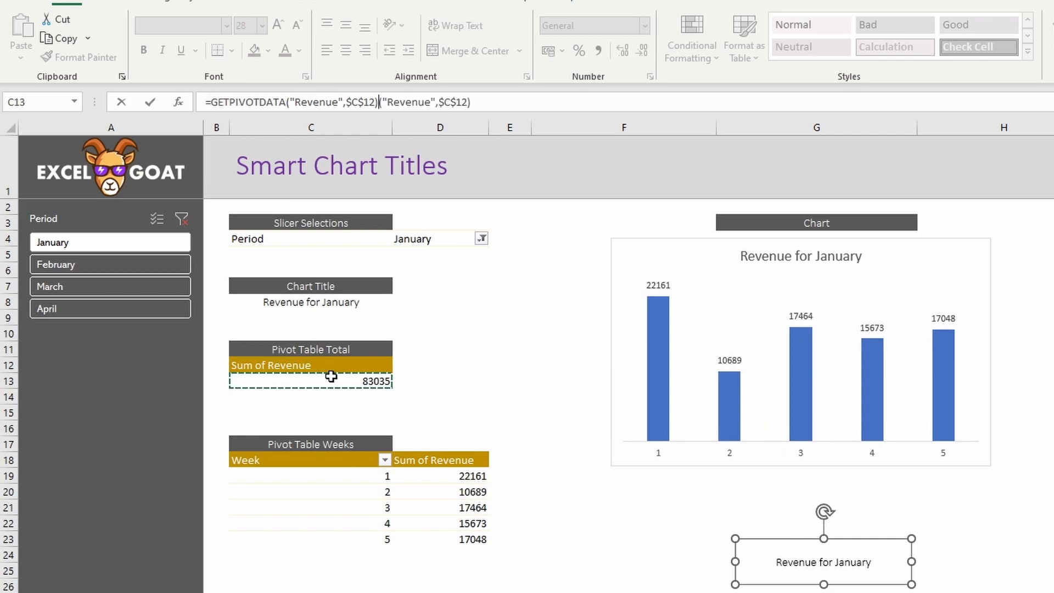
key("Escape")
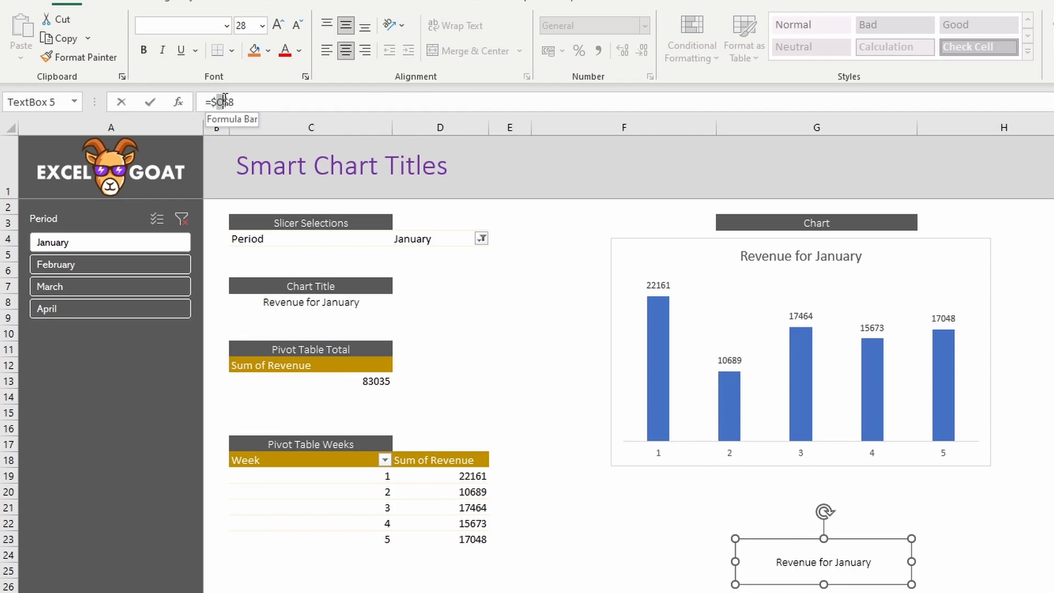
Replace the text box's link with the plain cell reference =C13.
left_click(243, 103)
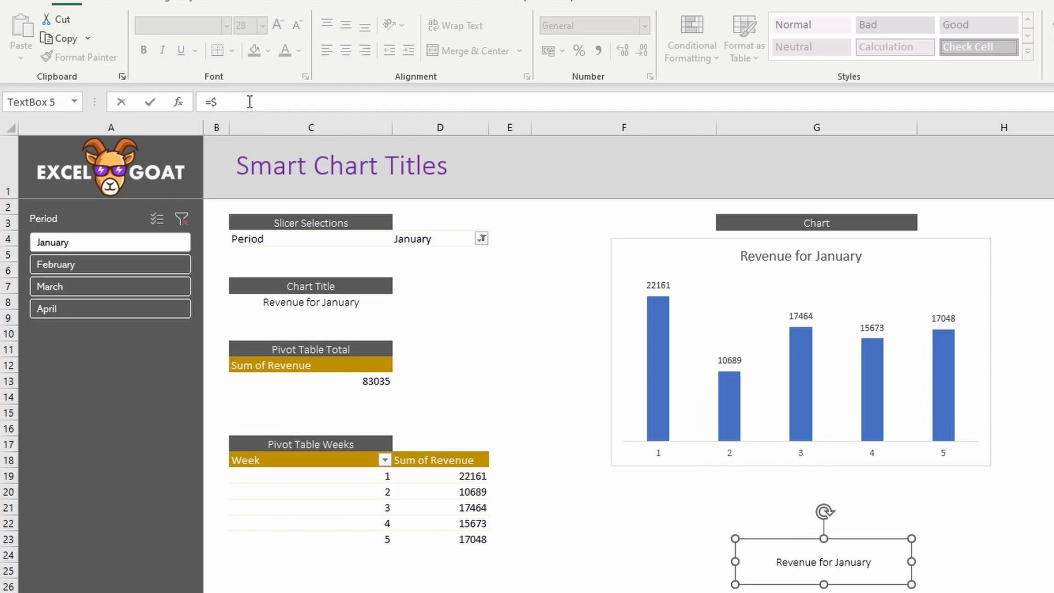
type("C13")
key("Return")
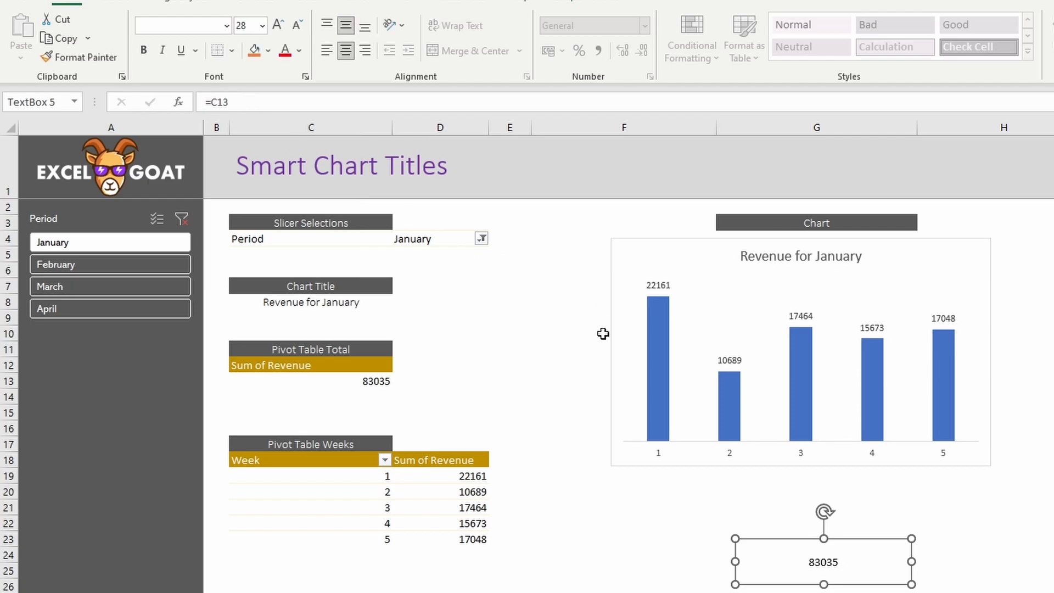
Format the revenue total in cell C13 as Currency with no decimal places.
left_click(359, 379)
left_click(645, 25)
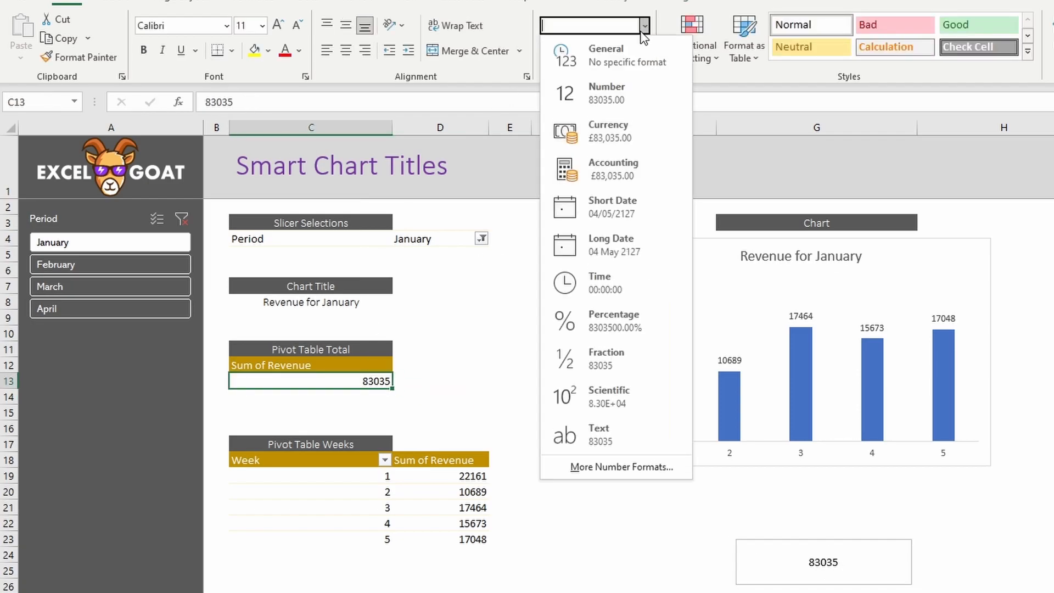
left_click(623, 132)
left_click(644, 51)
left_click(644, 51)
Move the revenue total text box up to just beneath the chart and enlarge its font by seven size increments.
left_click_drag(880, 583, 855, 529)
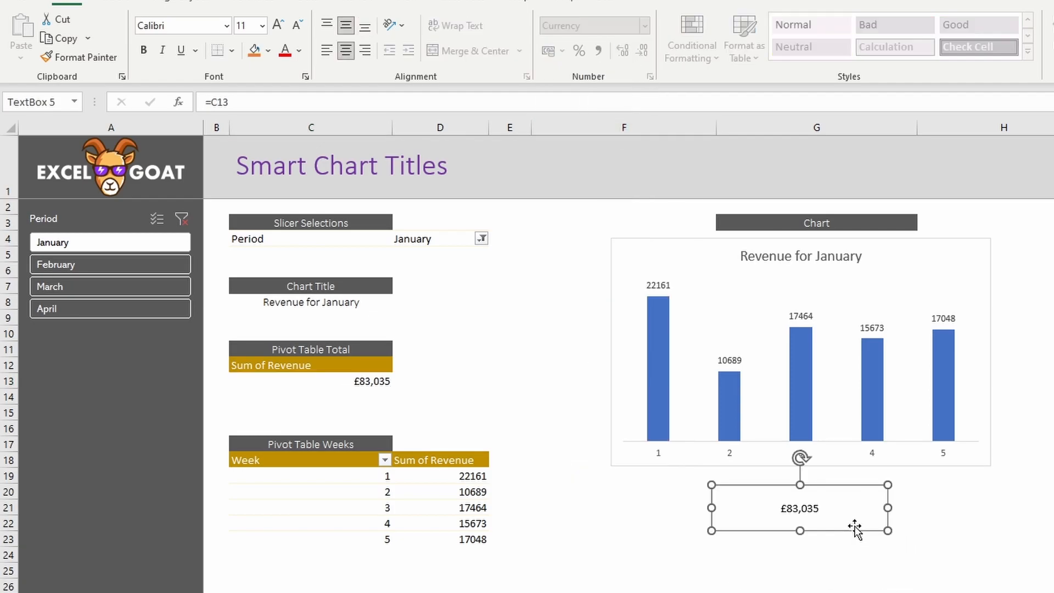
left_click(275, 28)
left_click(275, 29)
left_click(275, 28)
left_click(276, 29)
left_click(275, 29)
left_click(275, 29)
left_click(275, 28)
Remove the outline of the revenue total text box and set its text colour to dark red.
left_click(599, 2)
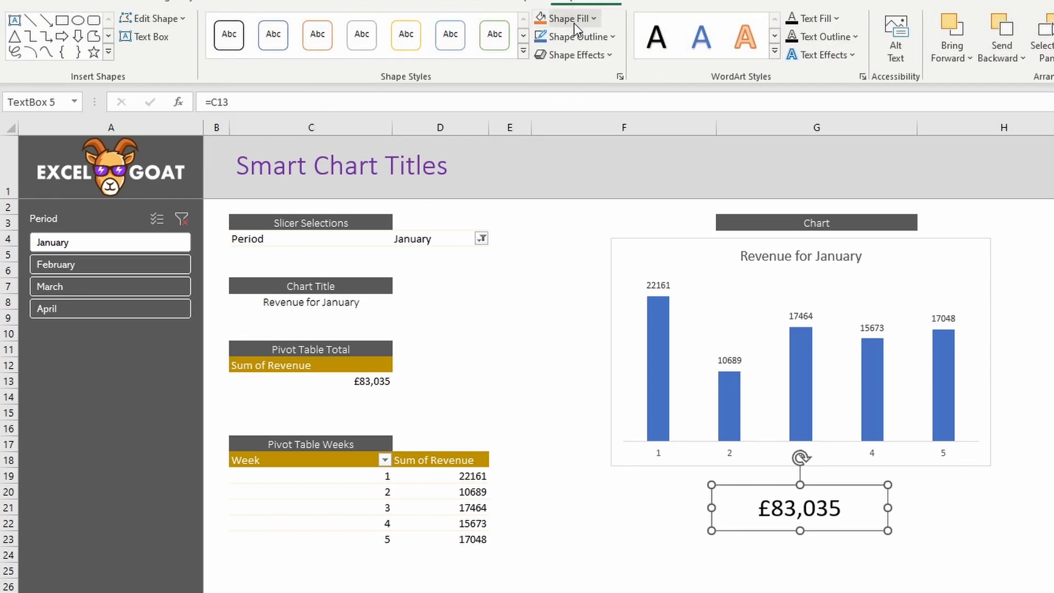
left_click(585, 37)
left_click(628, 281)
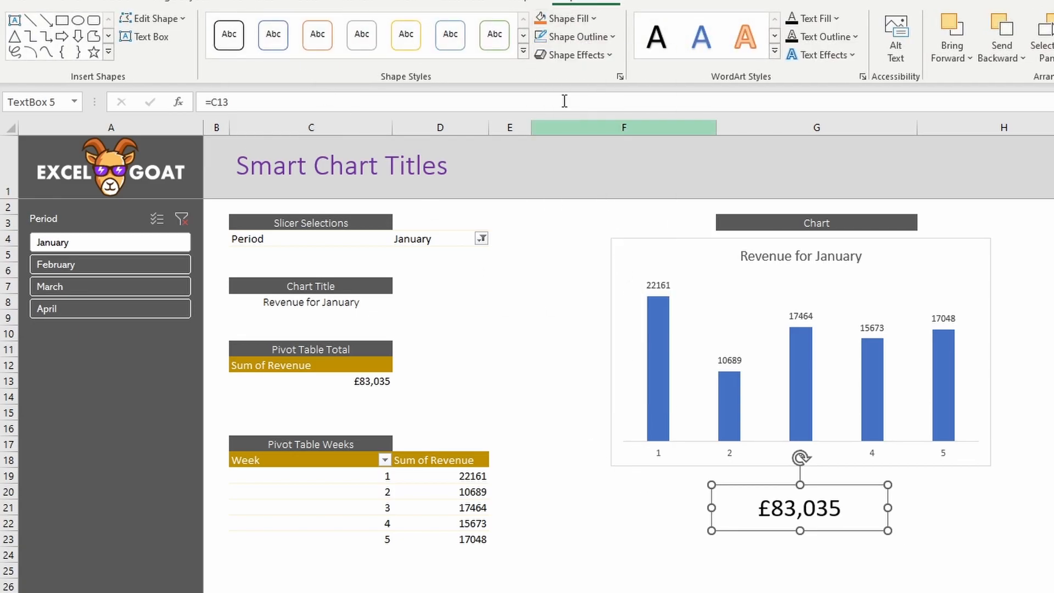
left_click(571, 37)
left_click(566, 20)
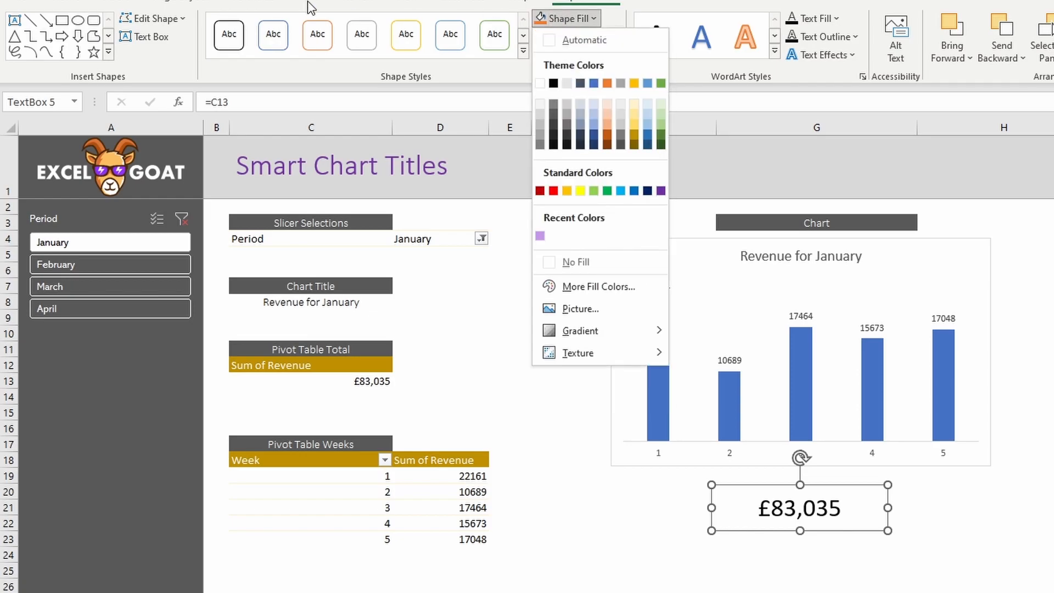
left_click(836, 19)
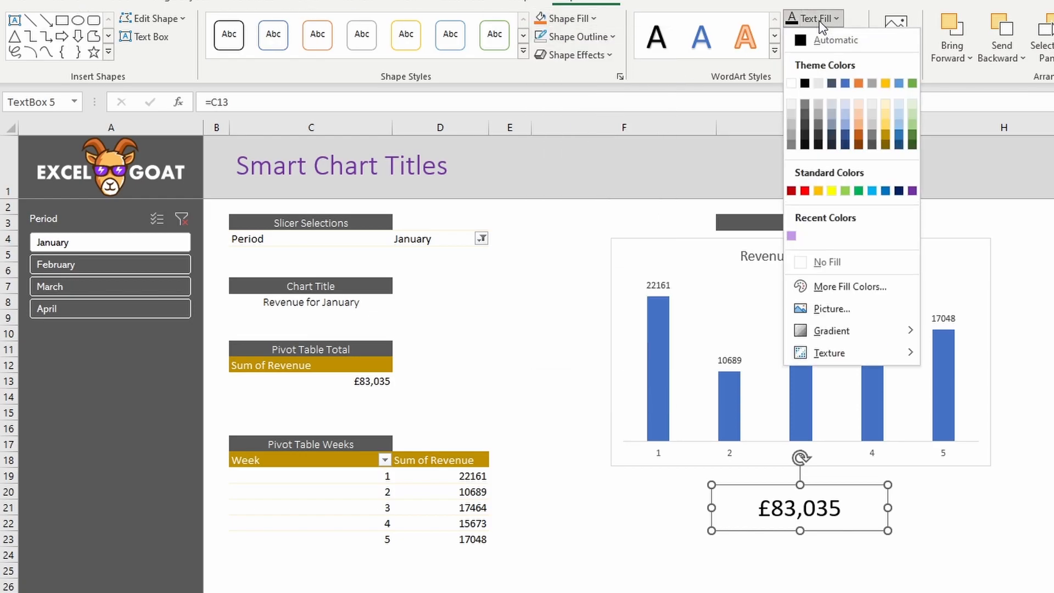
left_click(789, 189)
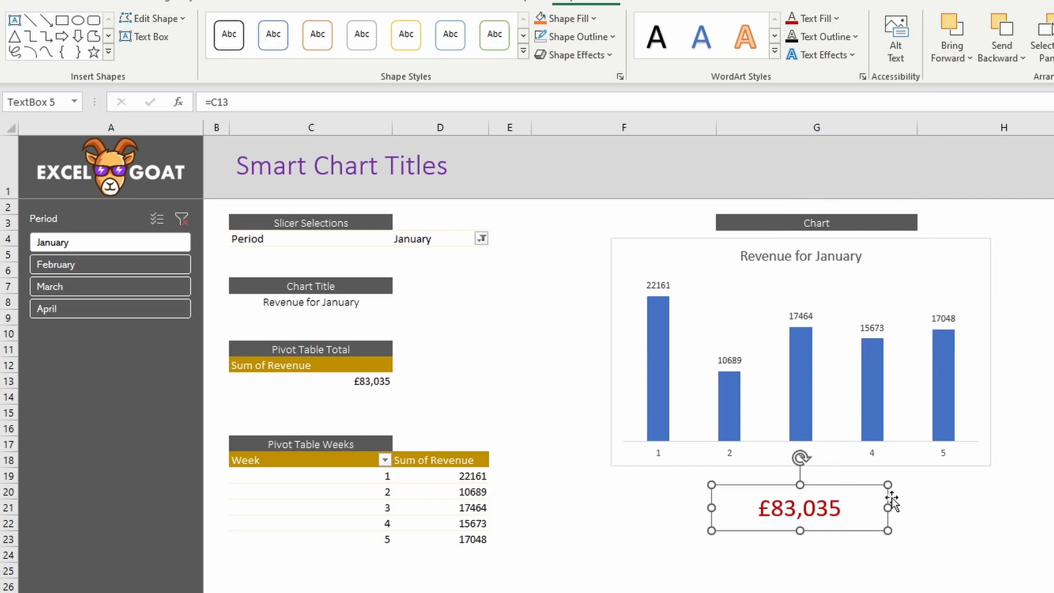
Bring the revenue total text box to the front and place it in the chart's upper-right corner beside the title.
left_click_drag(888, 530, 1024, 266)
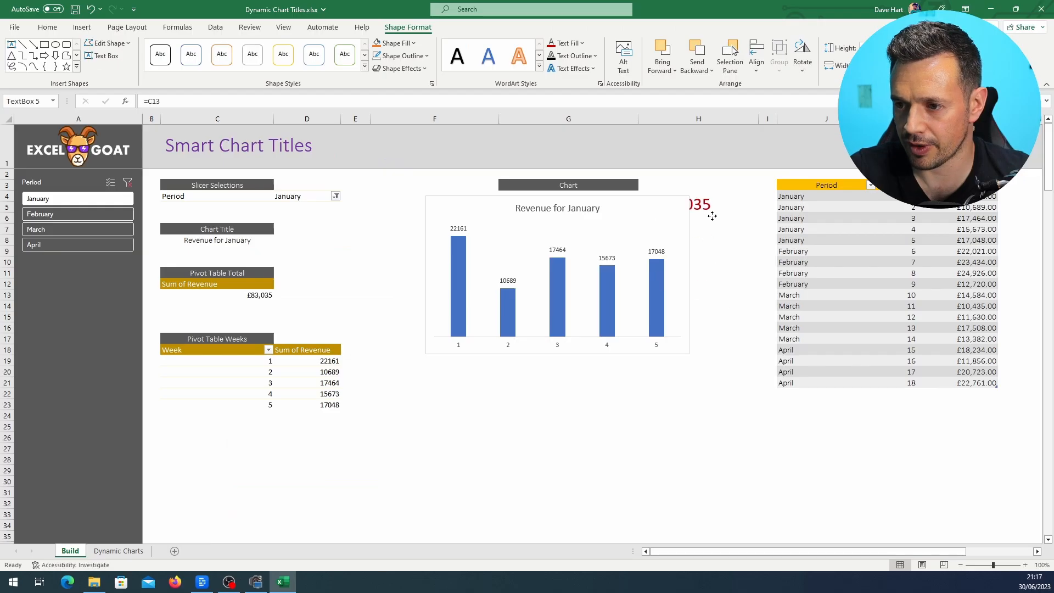
left_click_drag(712, 216, 719, 211)
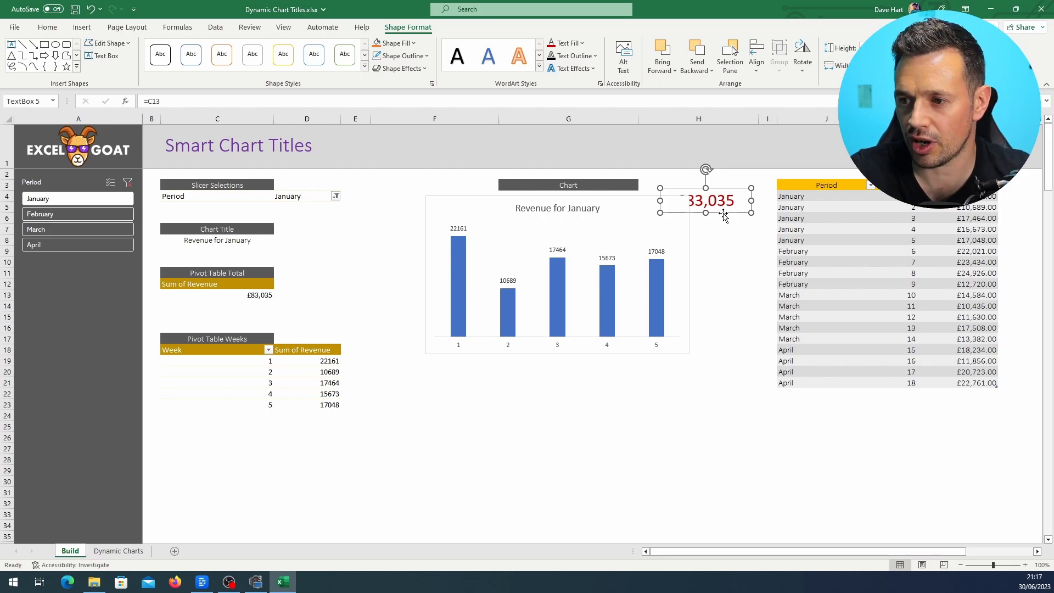
right_click(724, 217)
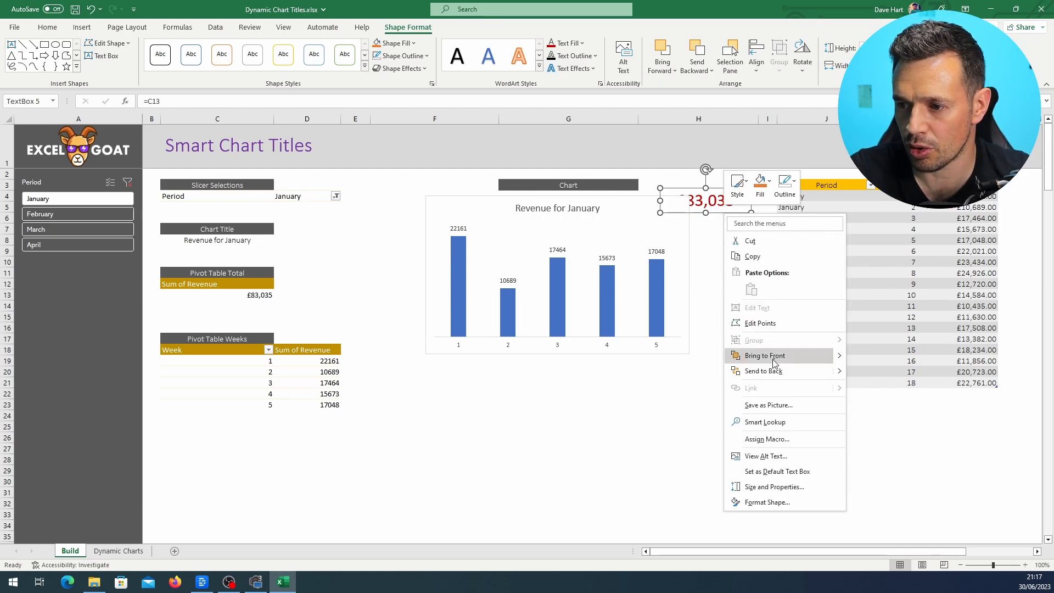
left_click(765, 355)
left_click_drag(734, 213, 671, 226)
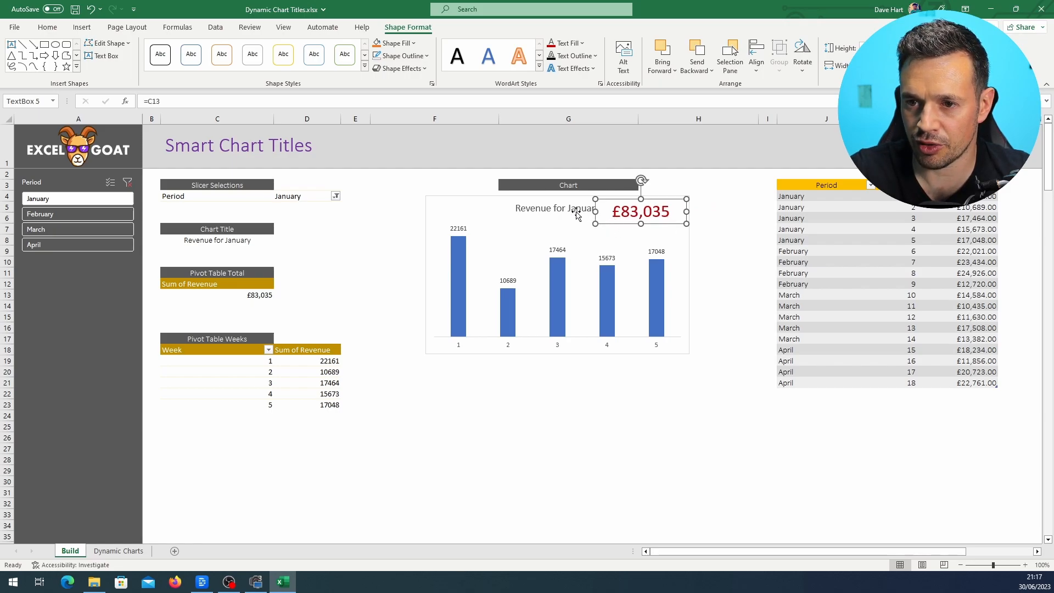
Set the revenue total text box to No Fill and deselect it.
left_click(399, 46)
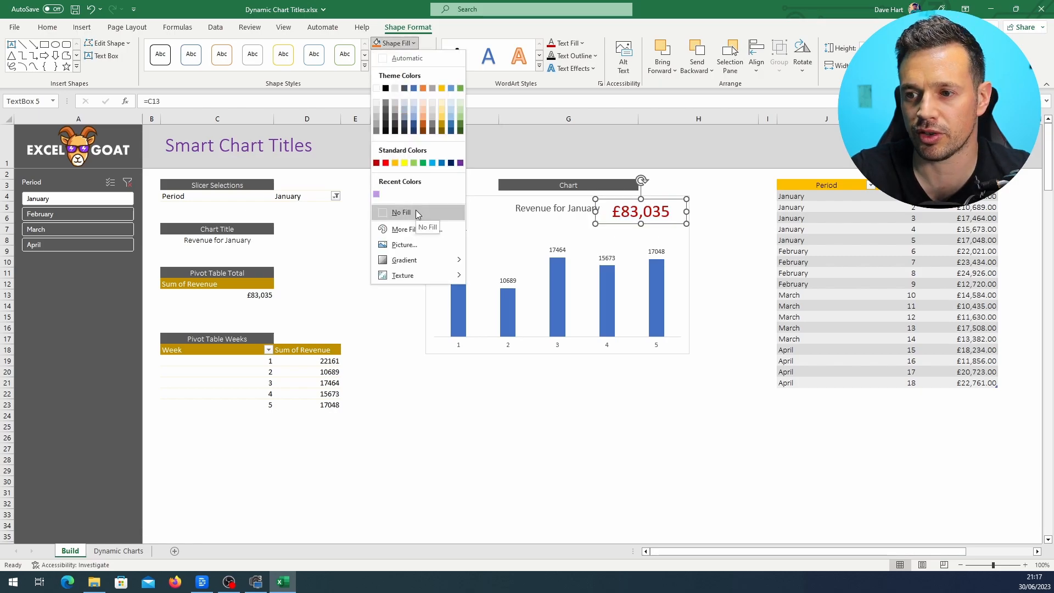
left_click(416, 213)
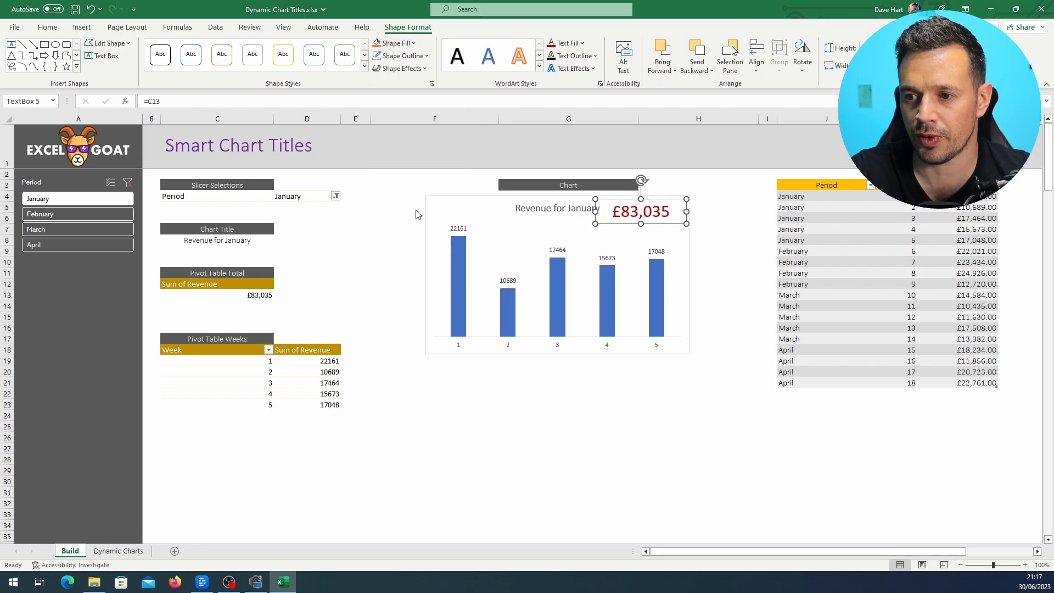
left_click(720, 220)
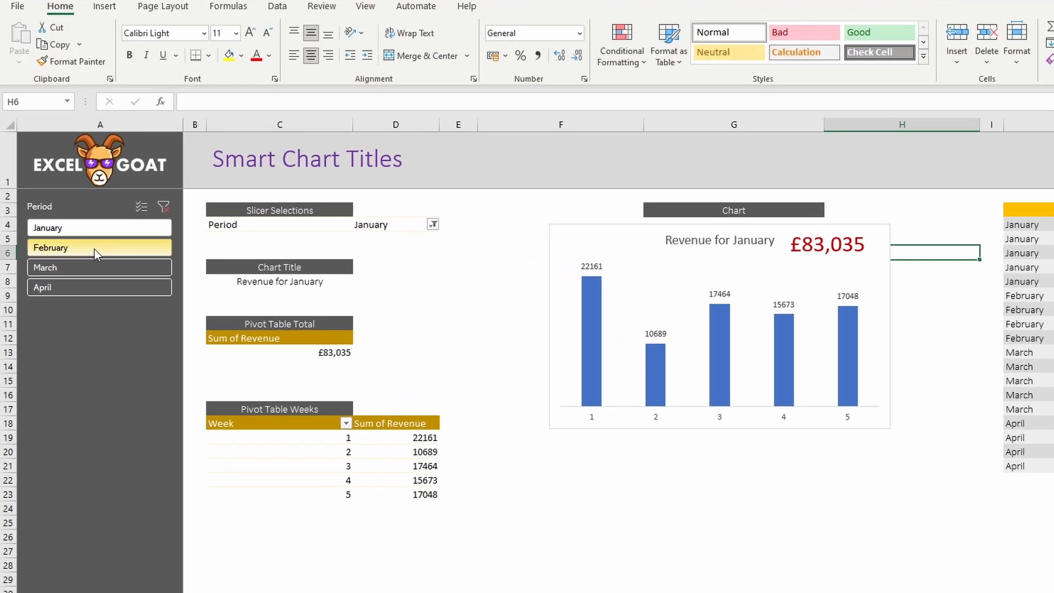
Switch the Period slicer to February and on to March to check the chart title and revenue total.
left_click(93, 246)
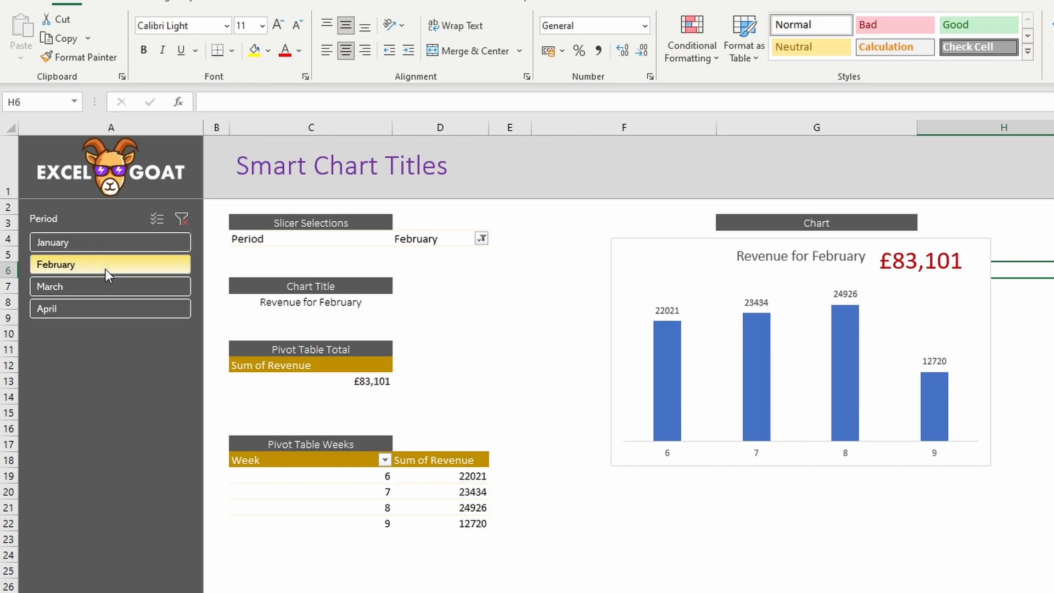
left_click(120, 291)
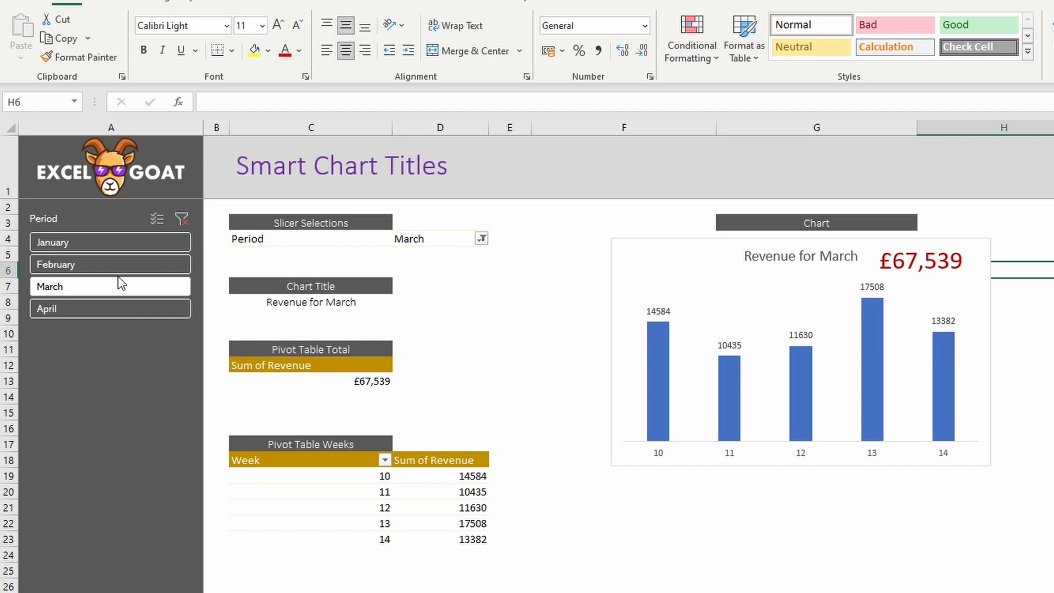
Format the revenue chart's data labels as Currency with the £ symbol and 0 decimal places.
right_click(877, 290)
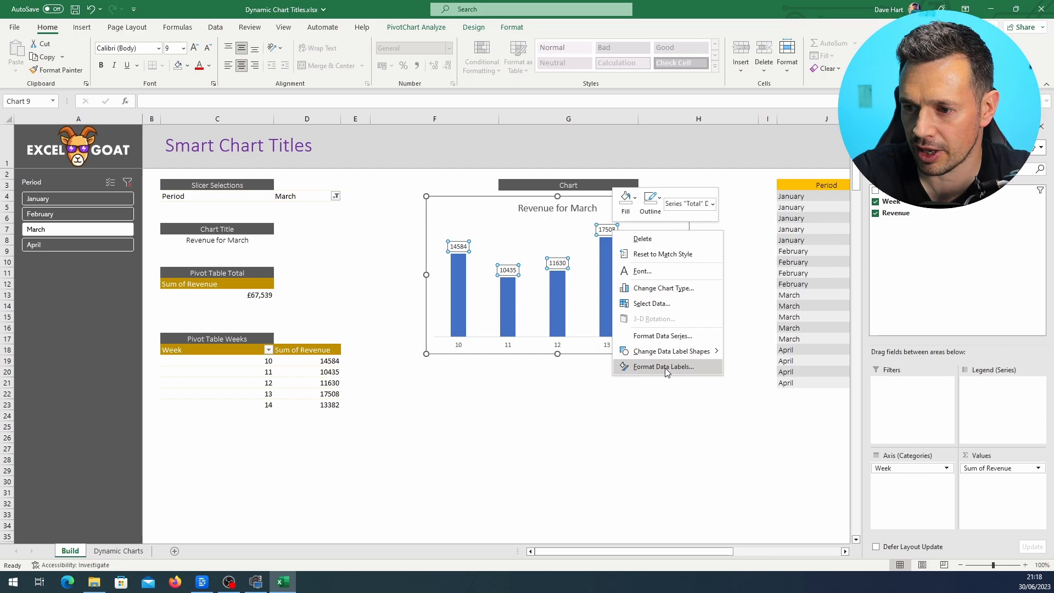
left_click(956, 485)
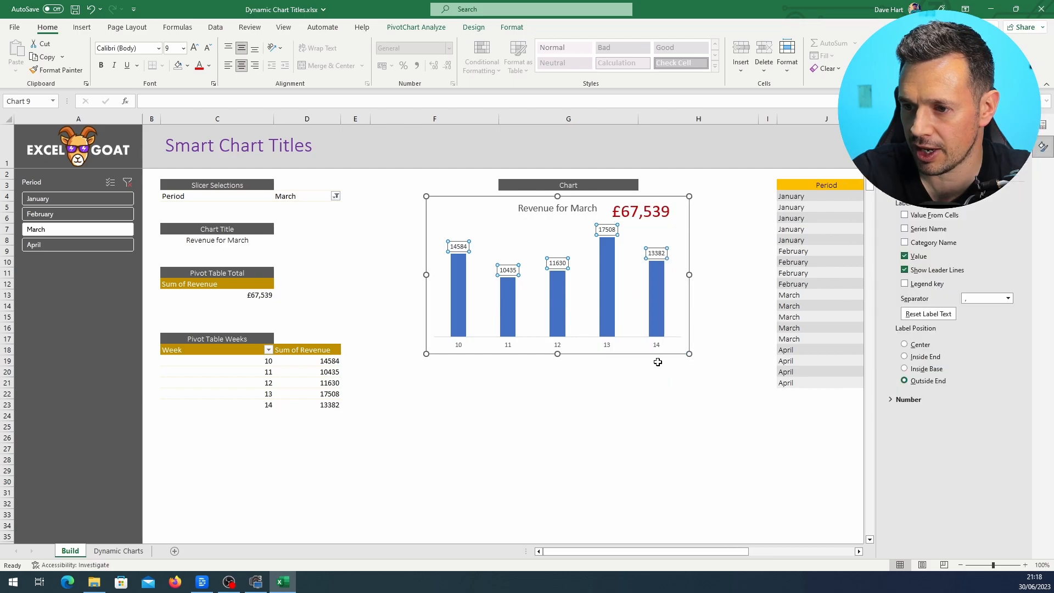
left_click(909, 399)
left_click(923, 426)
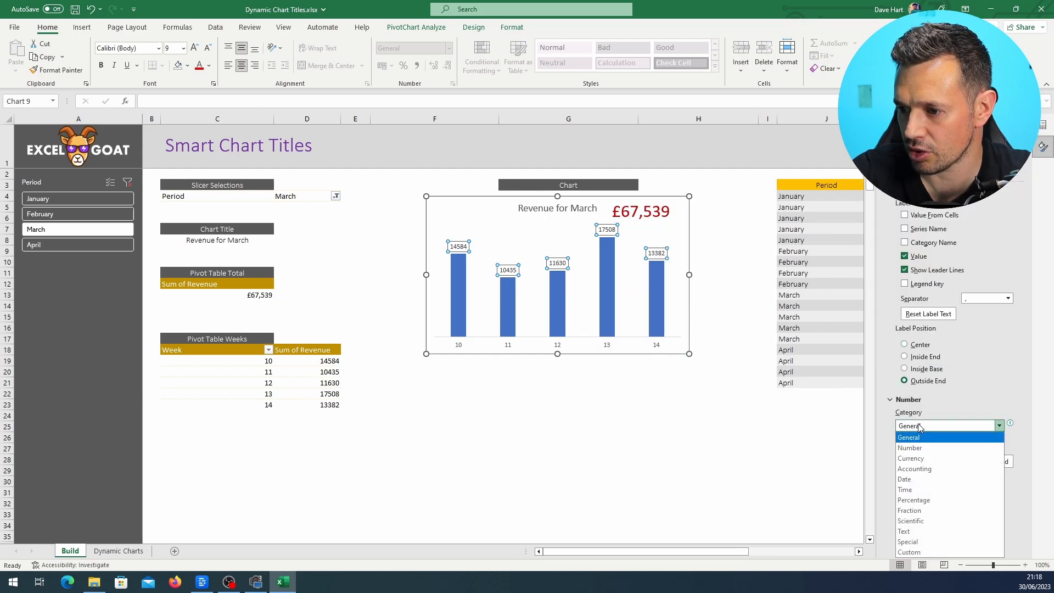
left_click(925, 459)
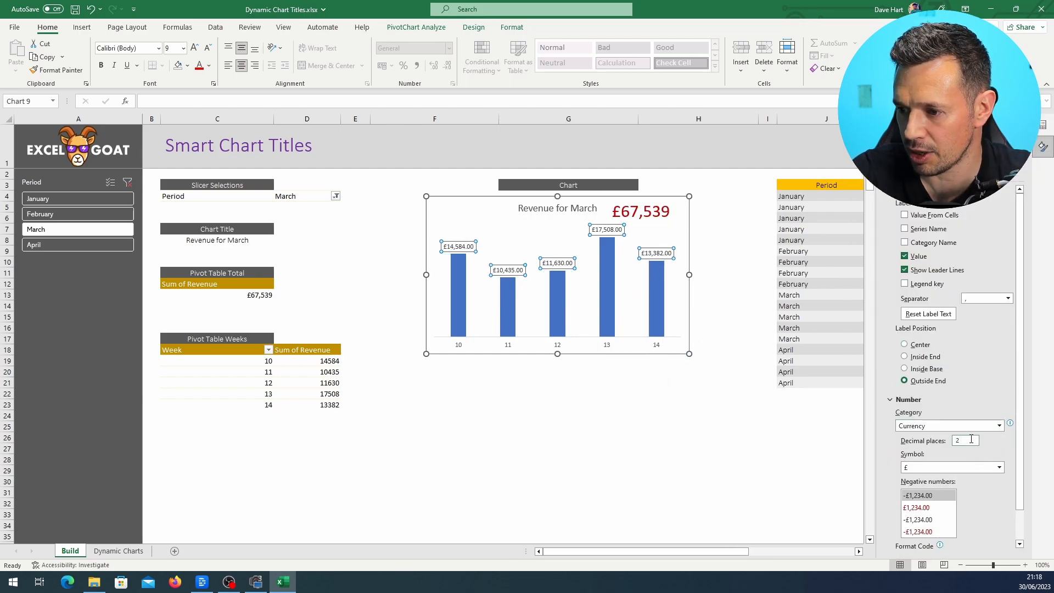
key("Return")
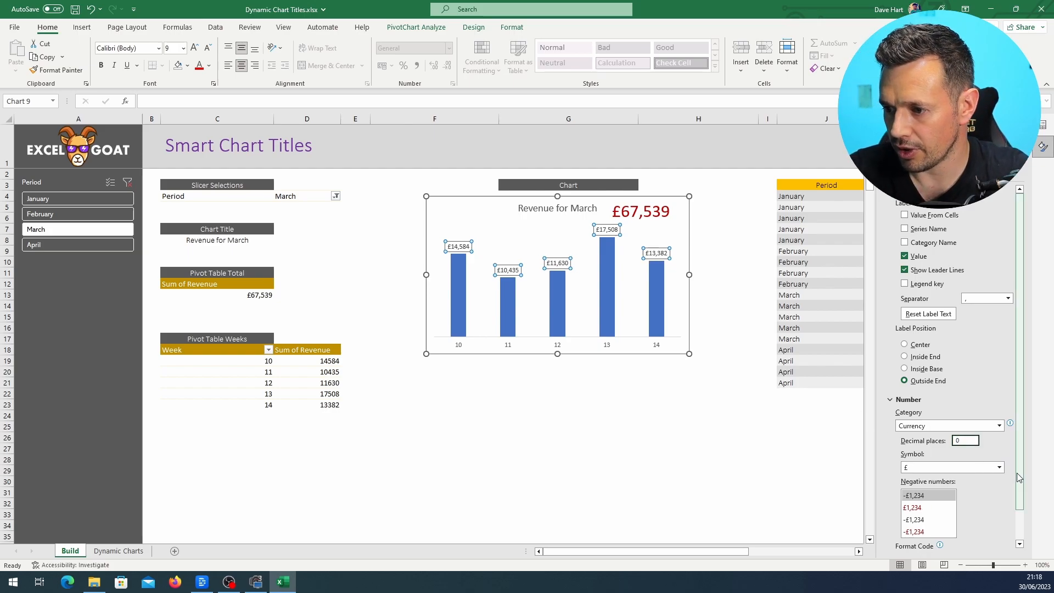
left_click(1020, 127)
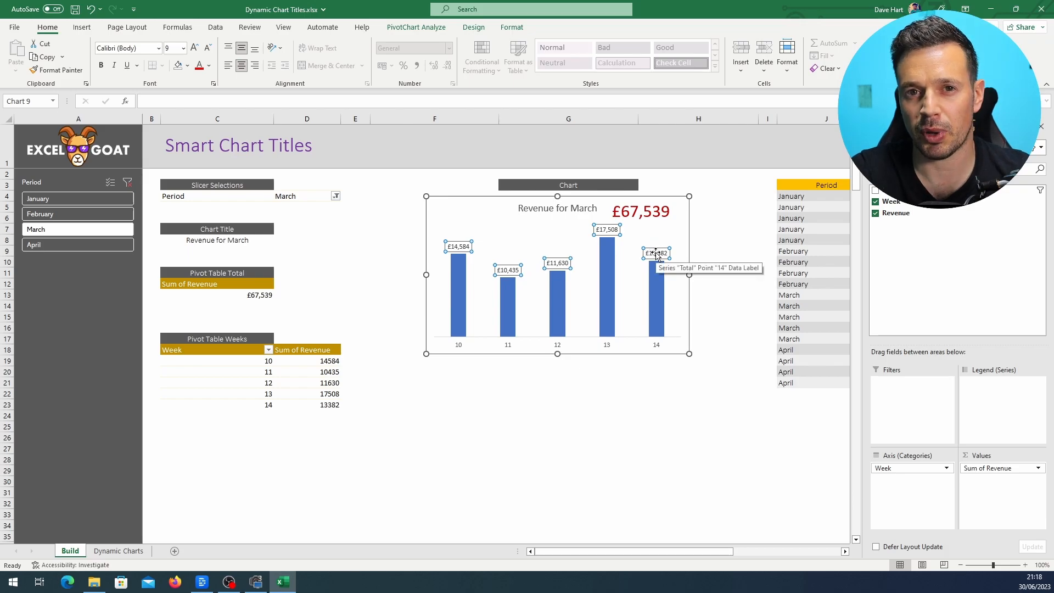
Test the finished chart by setting the Period slicer to April, March, February, January and back to February.
left_click(57, 245)
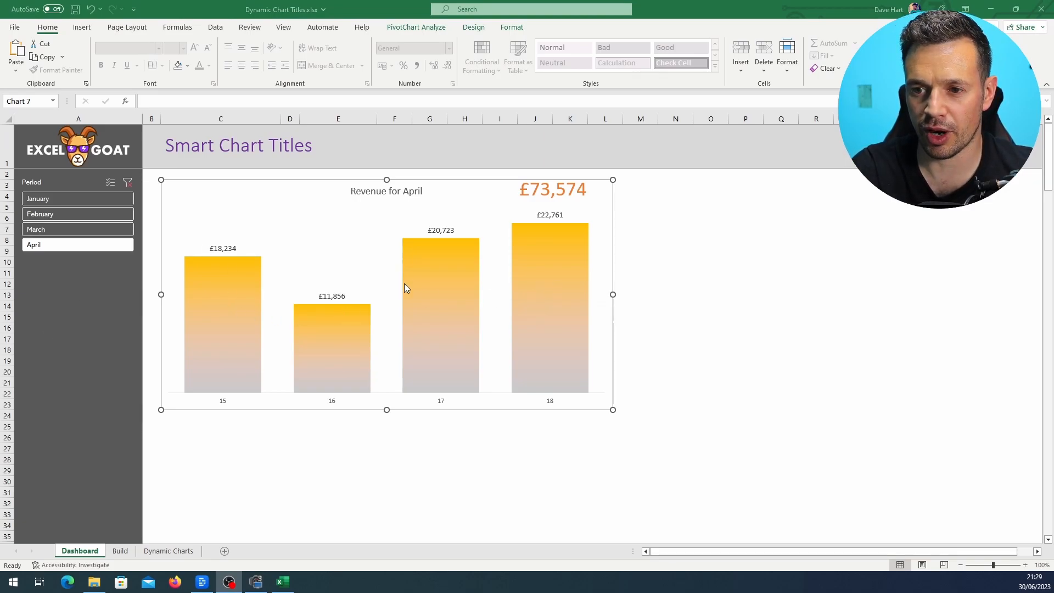
left_click(77, 228)
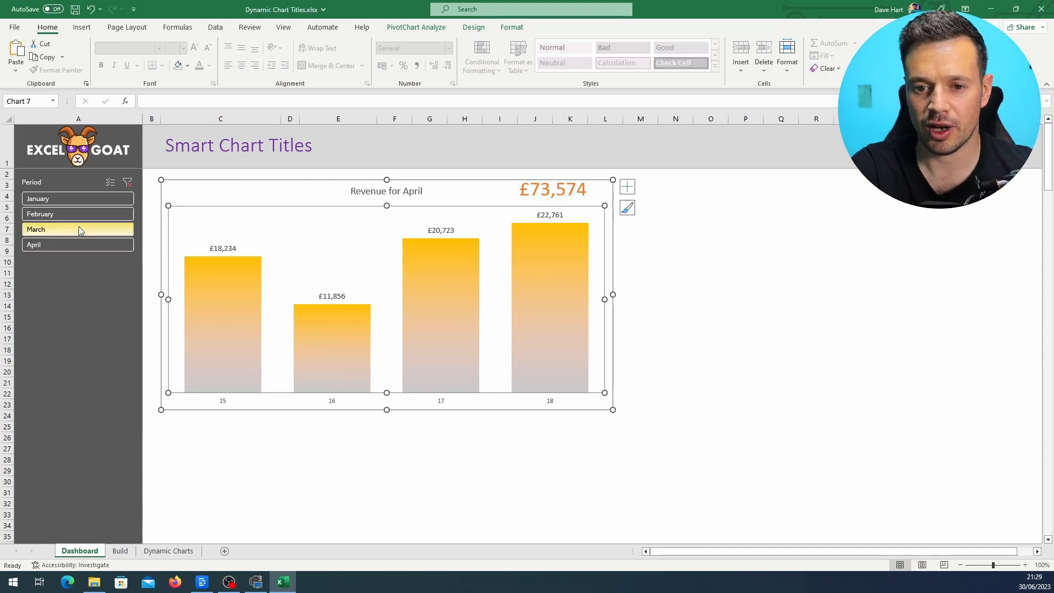
left_click(85, 213)
left_click(83, 199)
left_click(88, 216)
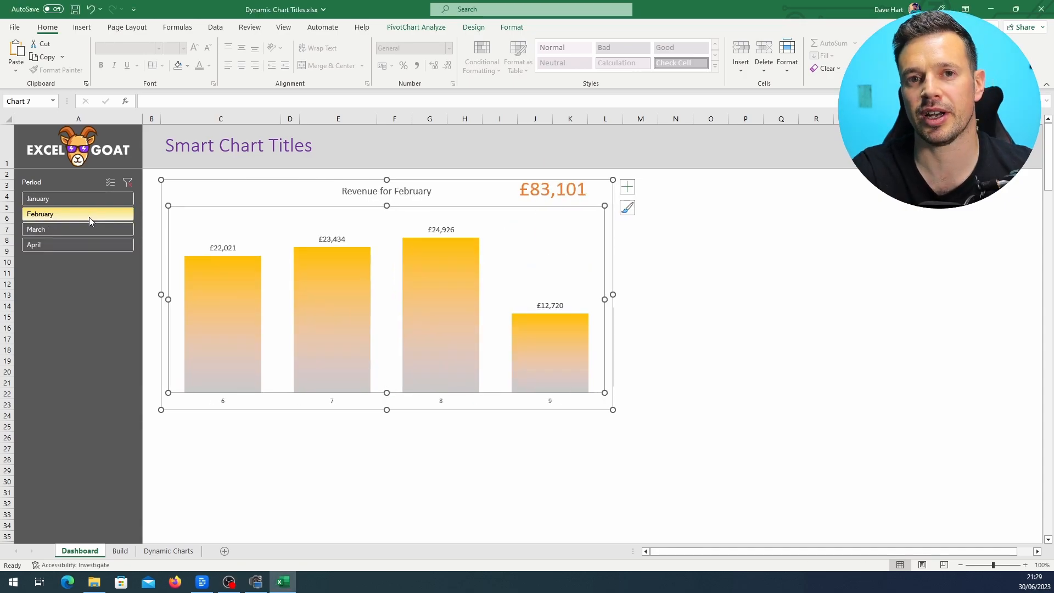